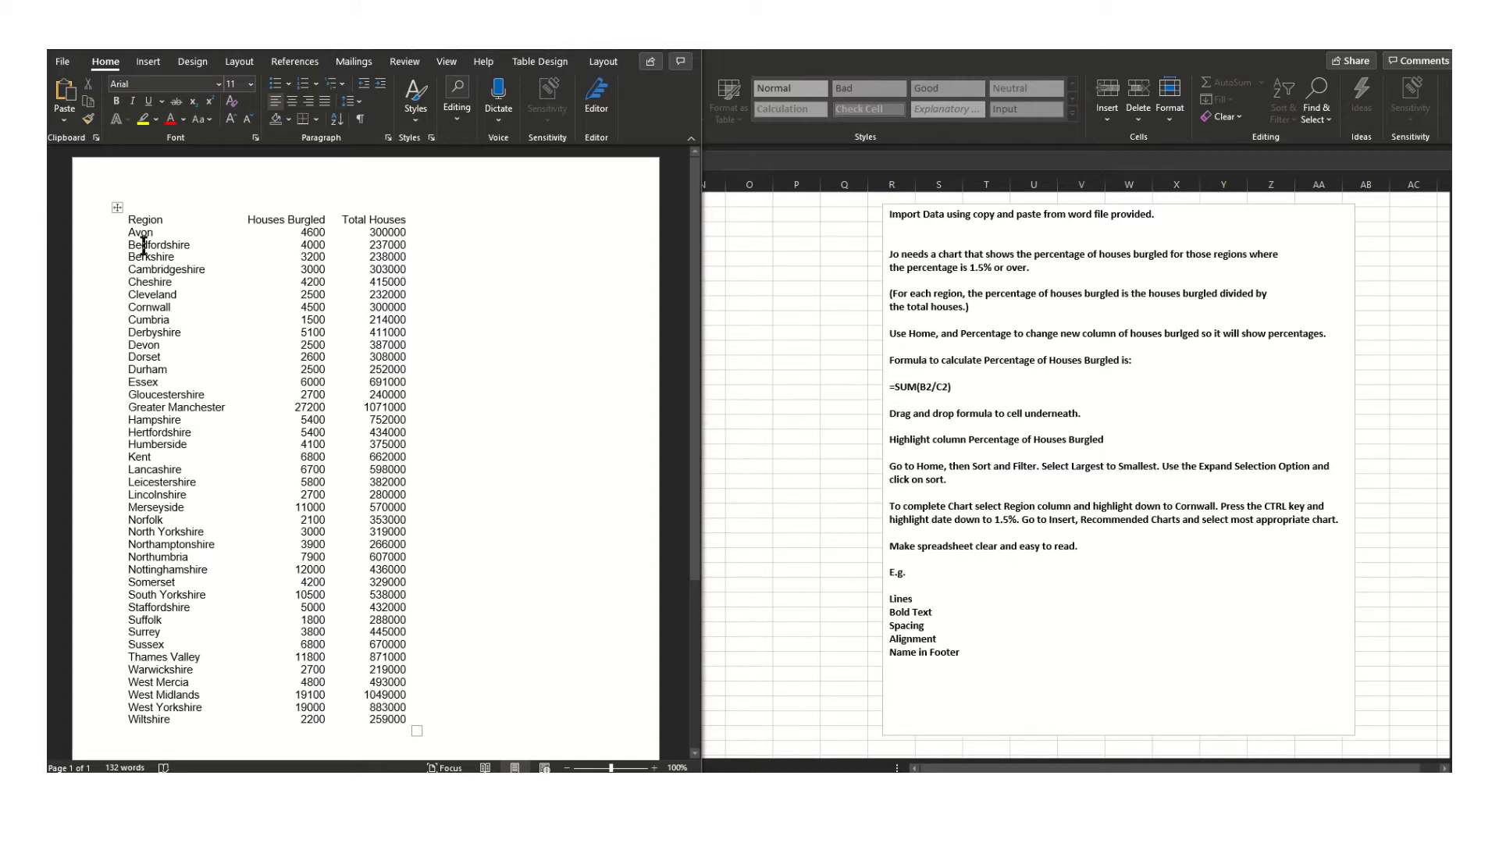
# Copy the full region and houses table from the Word document and paste it into the Excel sheet at cell A1, keeping source formatting
pyautogui.moveTo(126, 220); pyautogui.dragTo(405, 720)
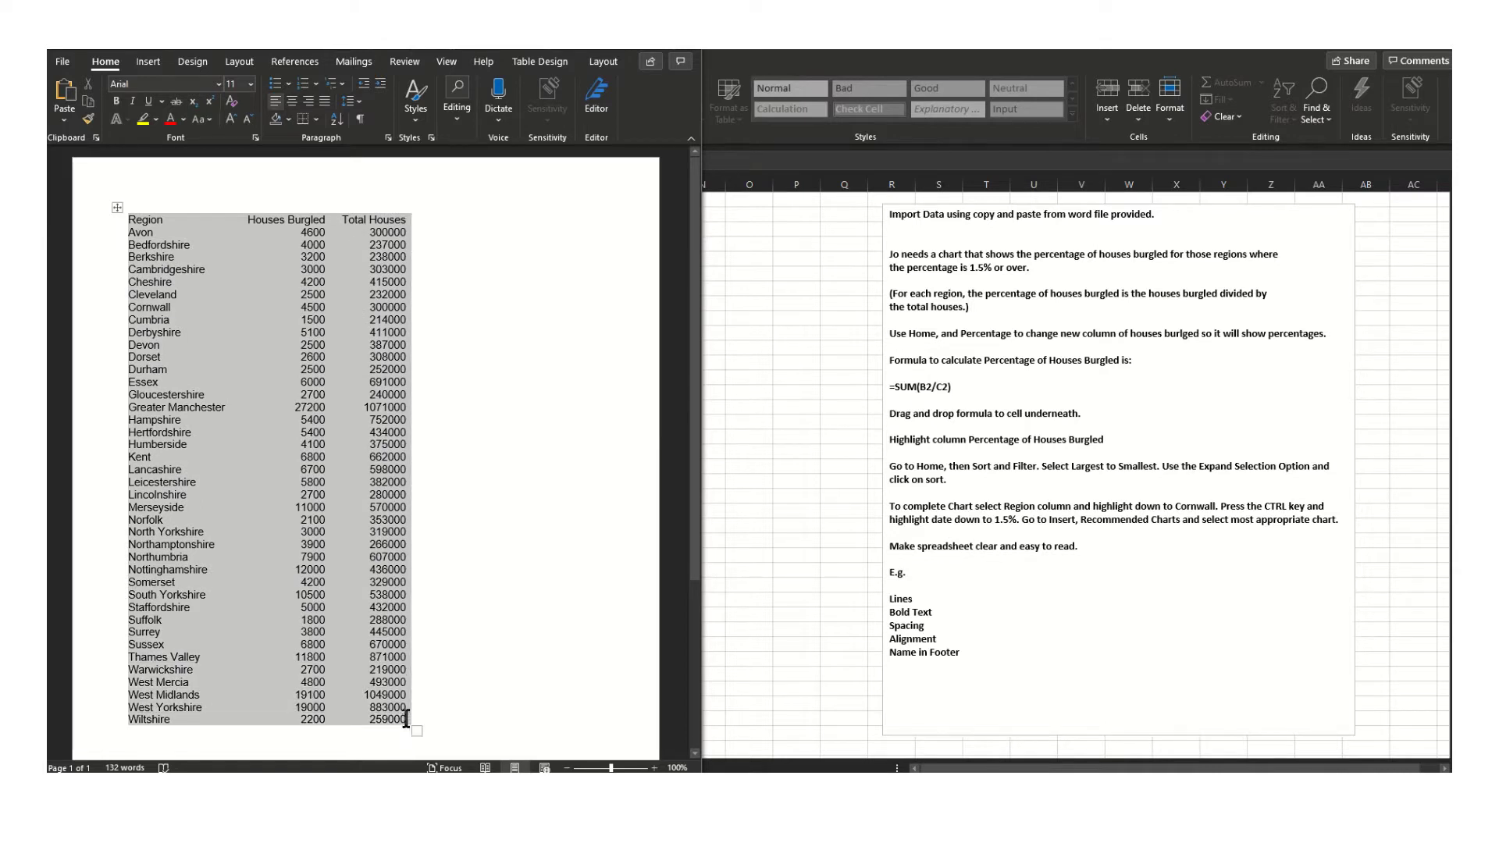
pyautogui.rightClick(370, 486)
pyautogui.click(414, 522)
pyautogui.click(719, 437)
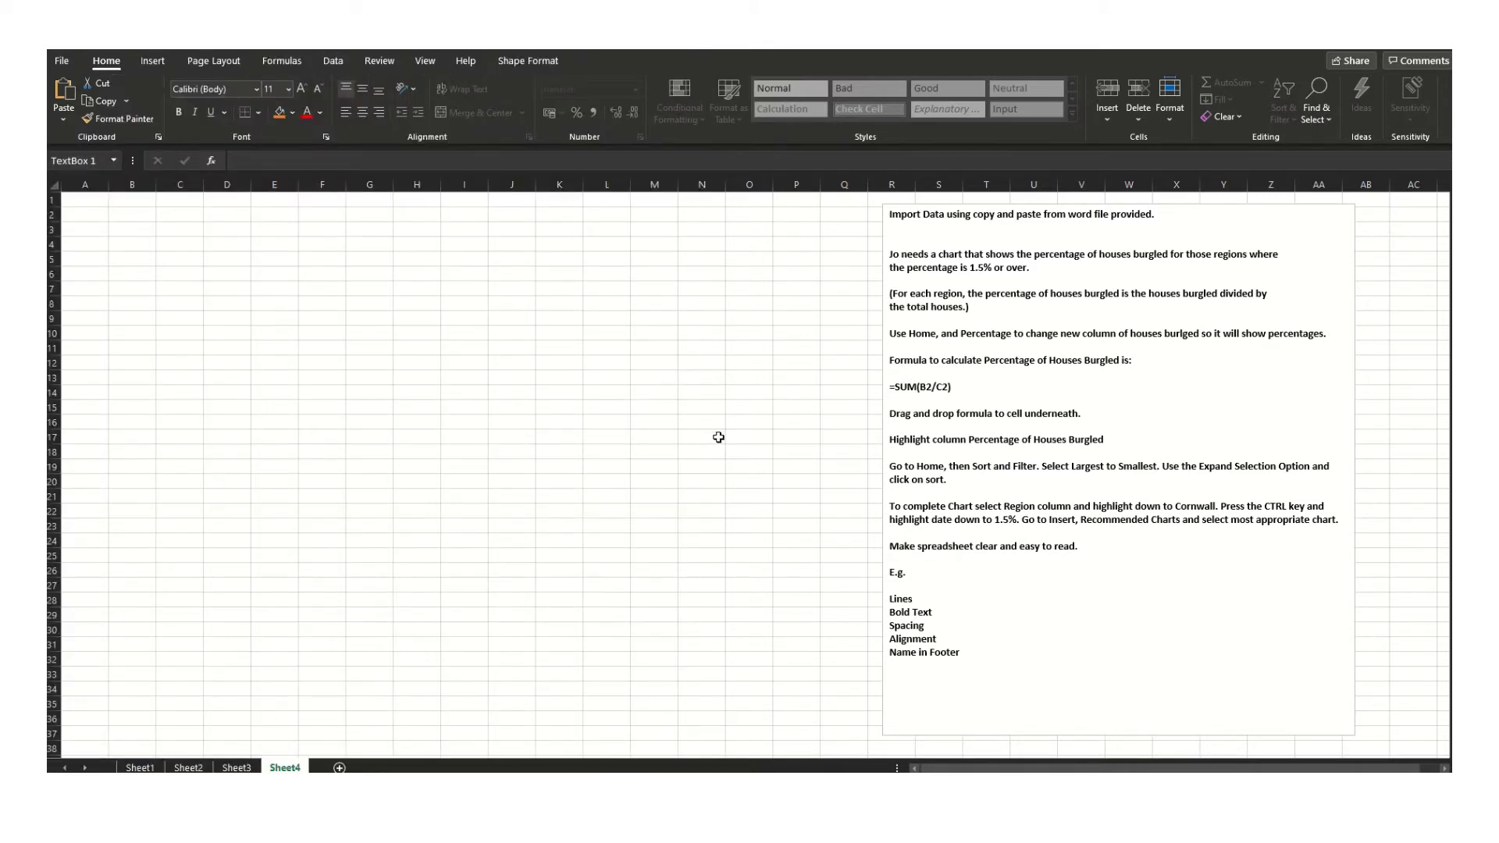
pyautogui.click(91, 202)
pyautogui.rightClick(91, 202)
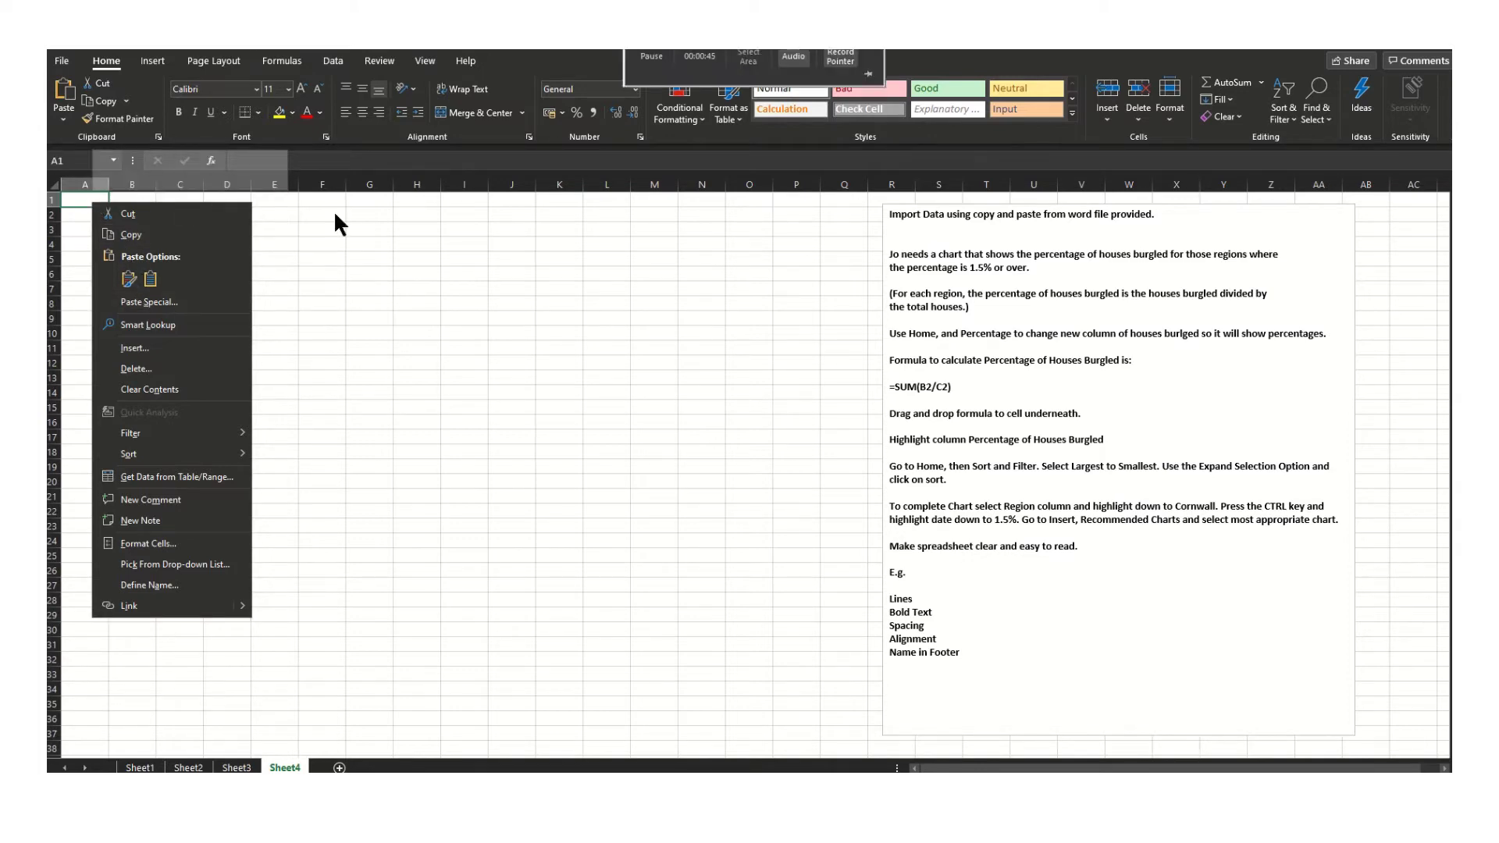
pyautogui.click(129, 286)
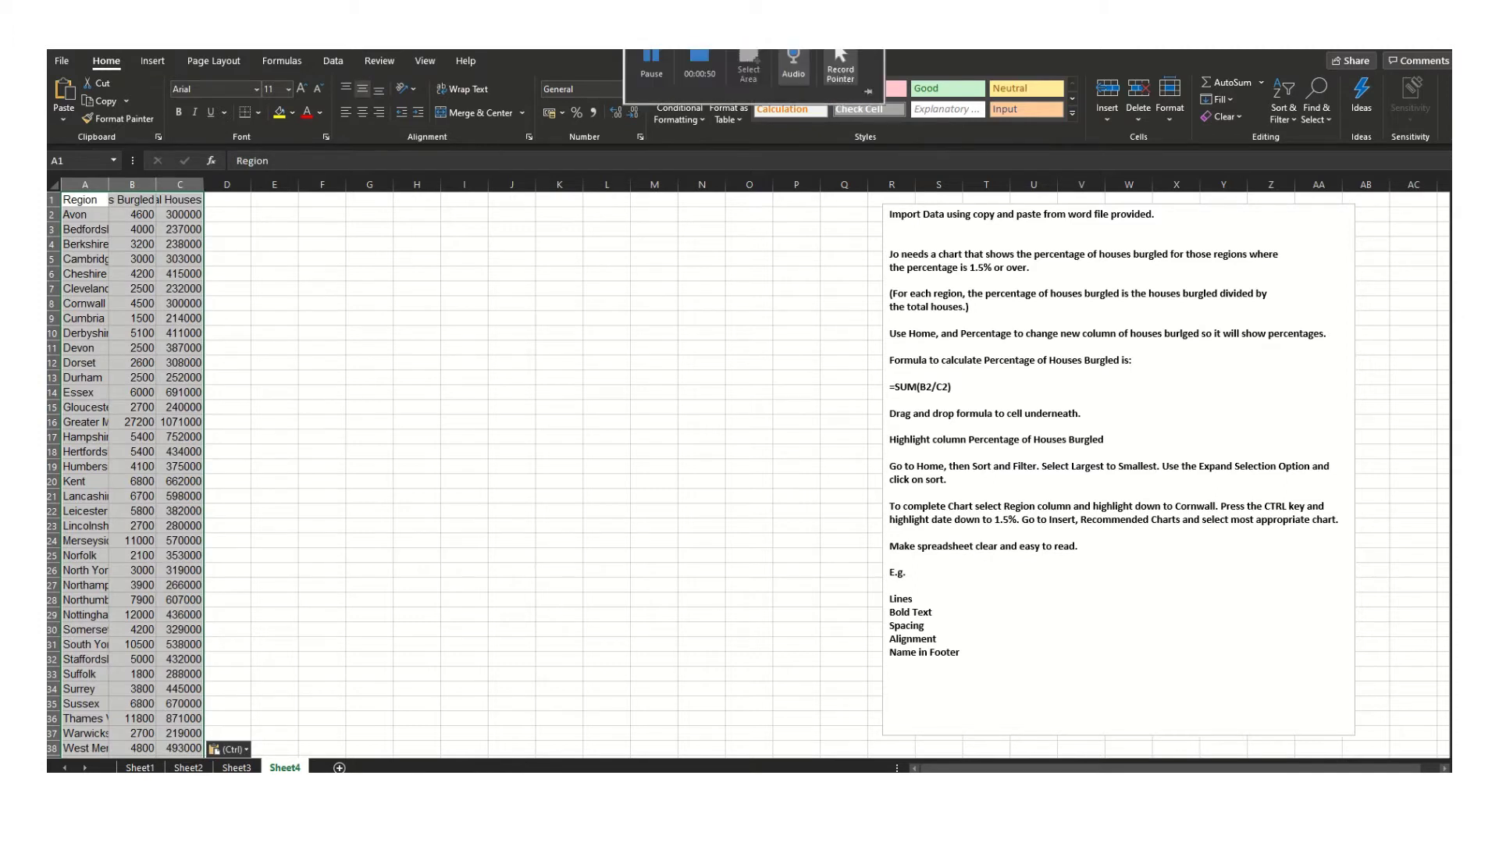
pyautogui.click(544, 351)
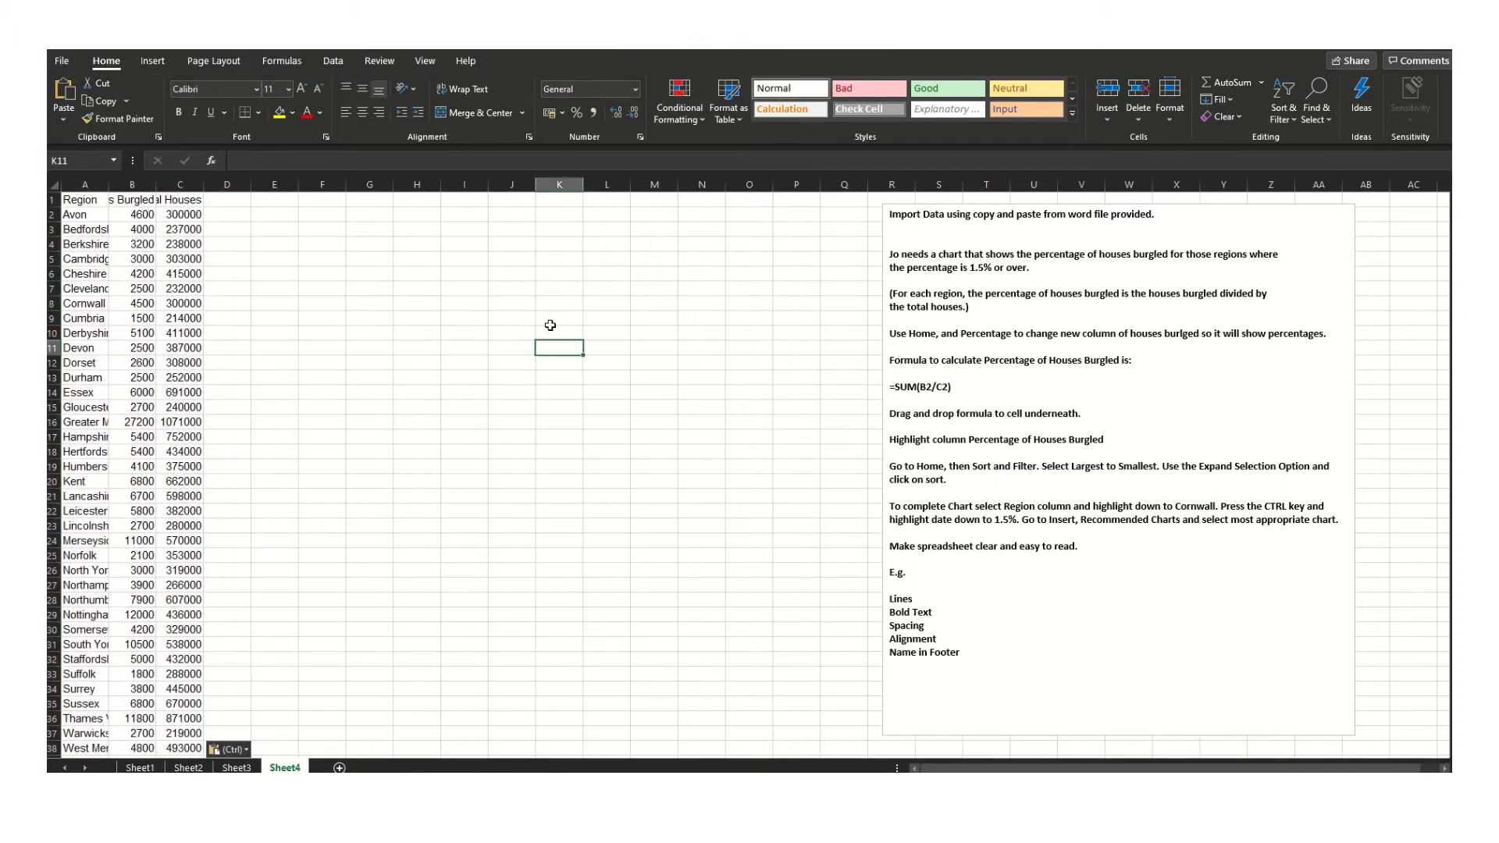
# Auto-fit the widths of columns A, B and C to their contents
pyautogui.doubleClick(108, 185)
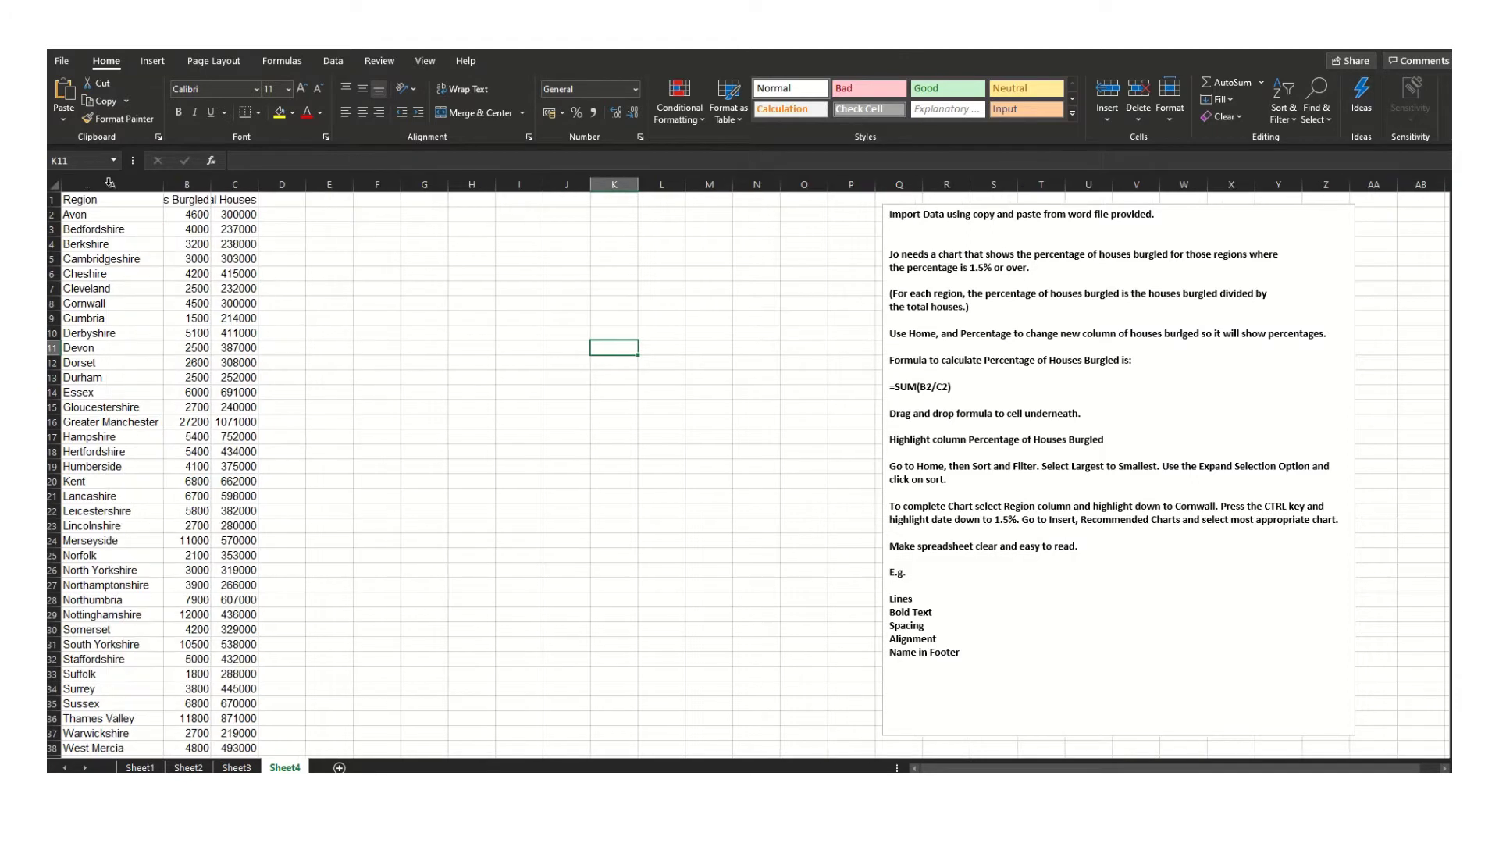
pyautogui.doubleClick(211, 184)
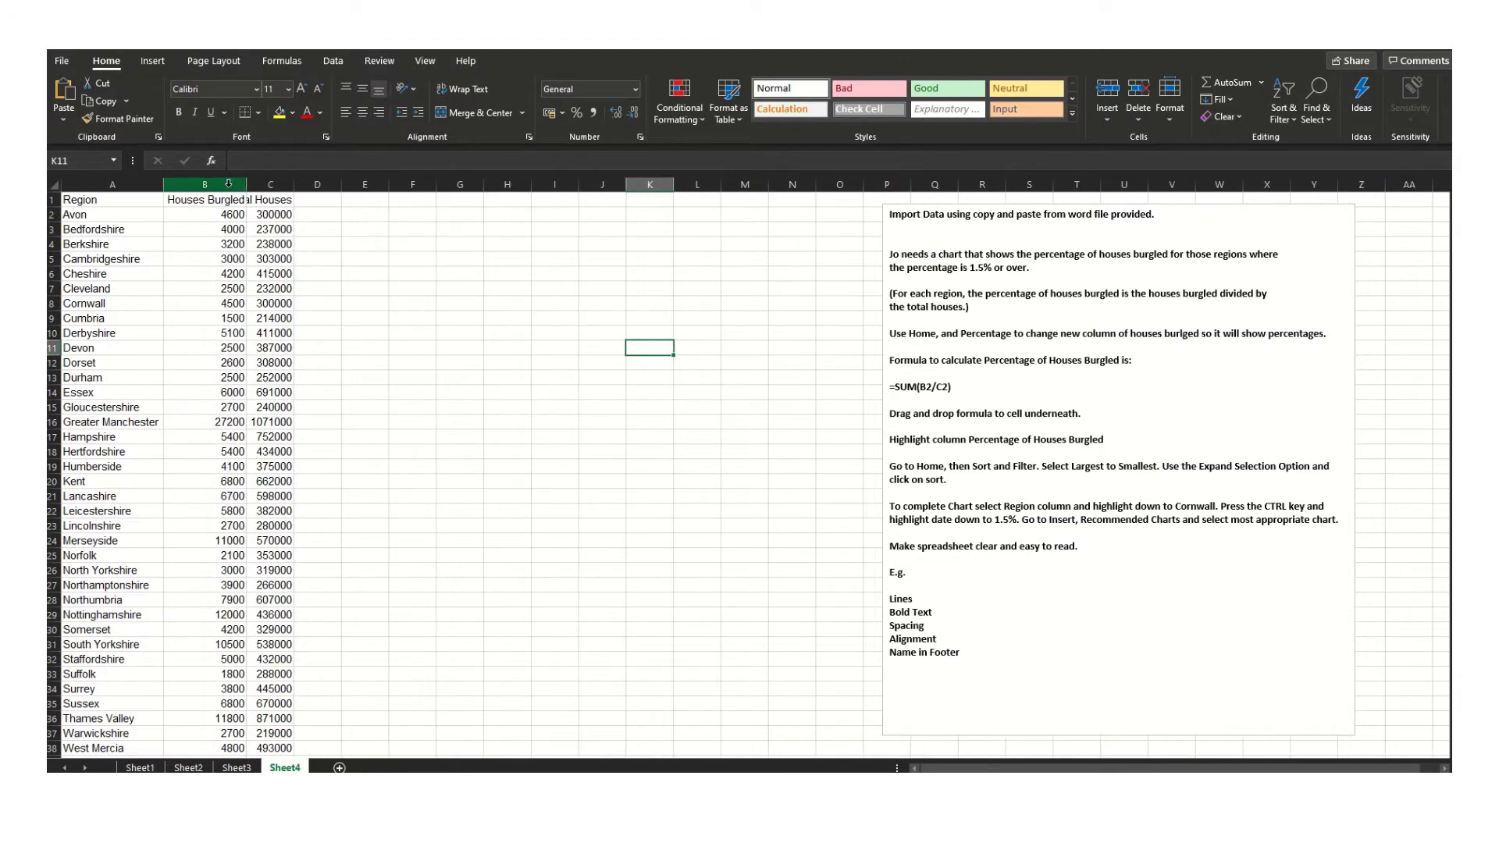
pyautogui.doubleClick(294, 185)
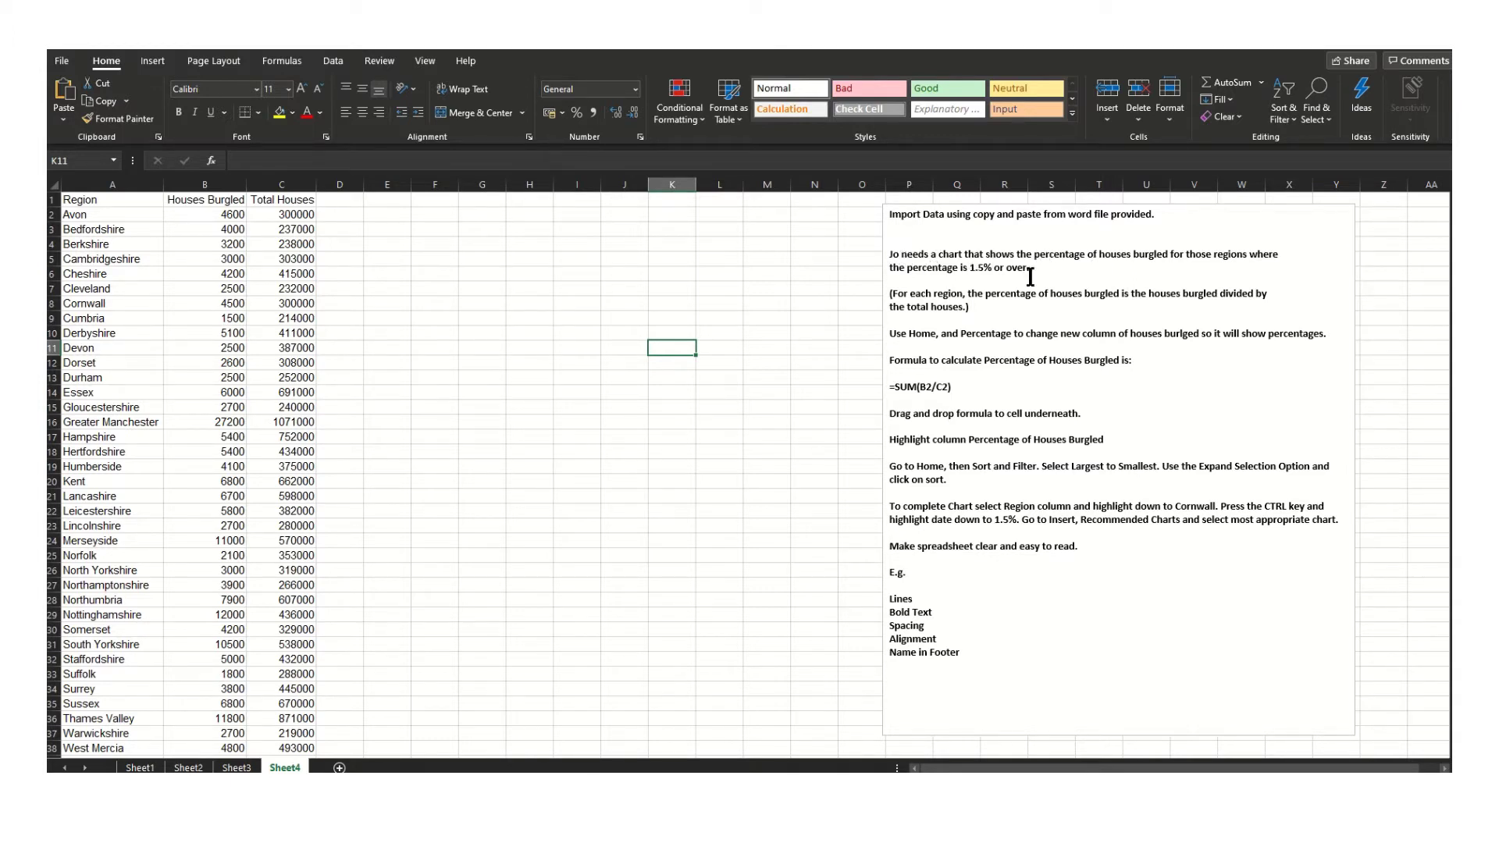
# Enter the heading "Percentage of Houses Burgled" in cell D1 and auto-fit the width of column D
pyautogui.click(342, 202)
pyautogui.write('P')
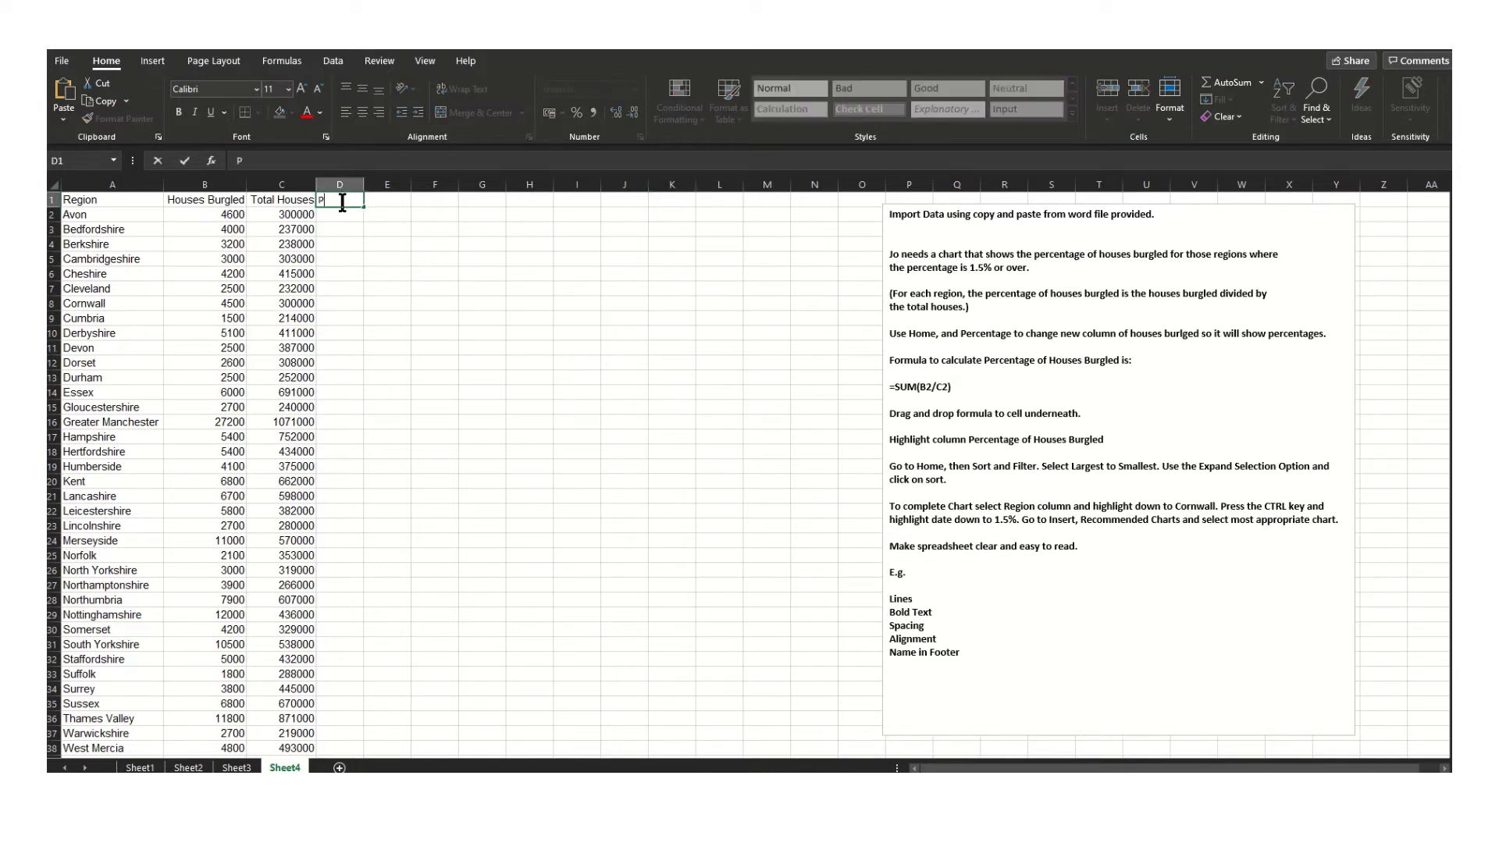
pyautogui.write('ercentage of Houses Bugled')
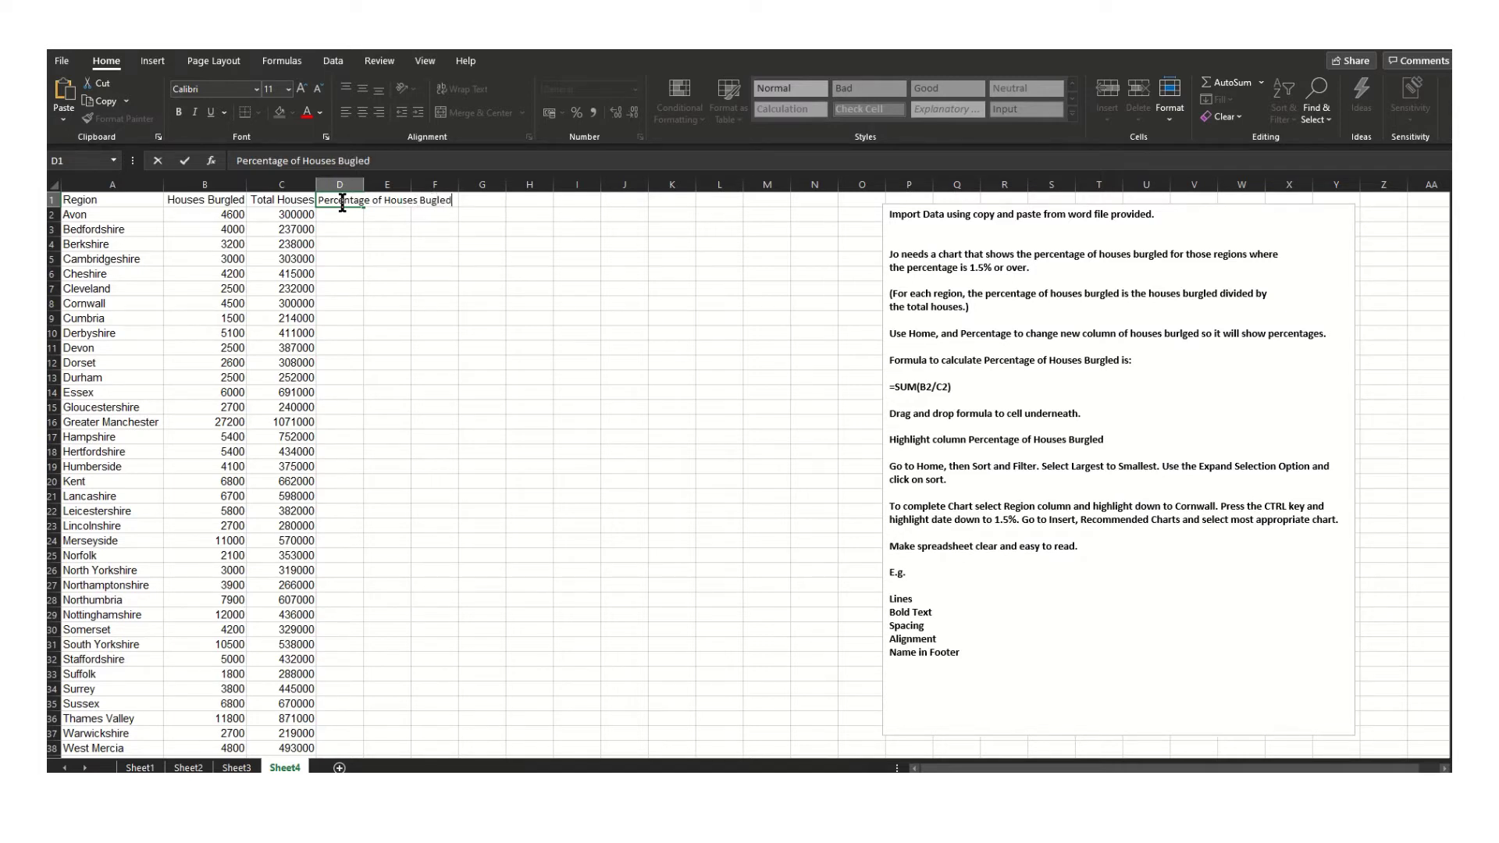
pyautogui.press('Return')
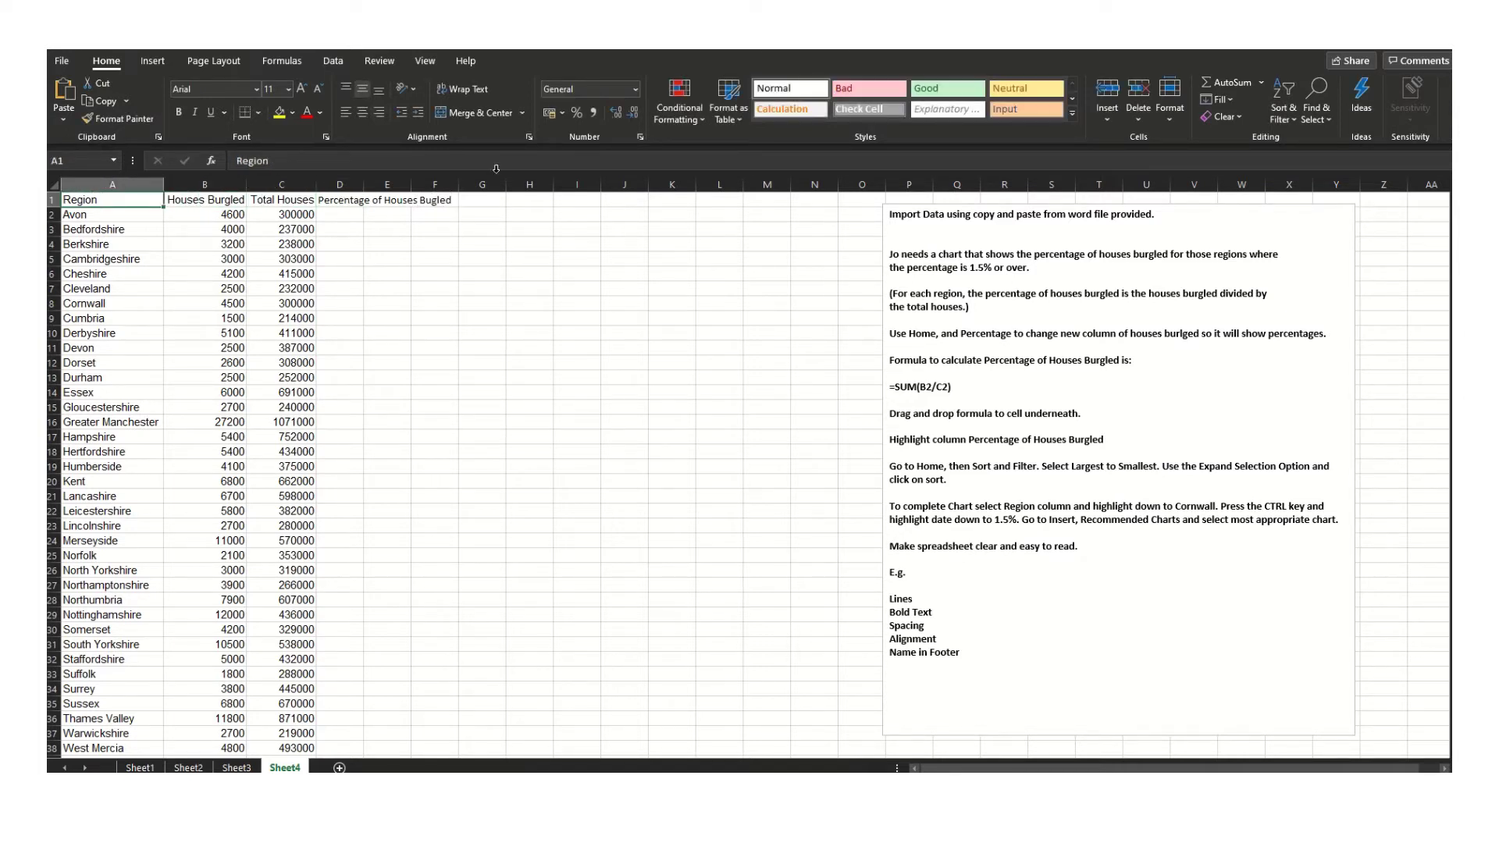
pyautogui.click(422, 200)
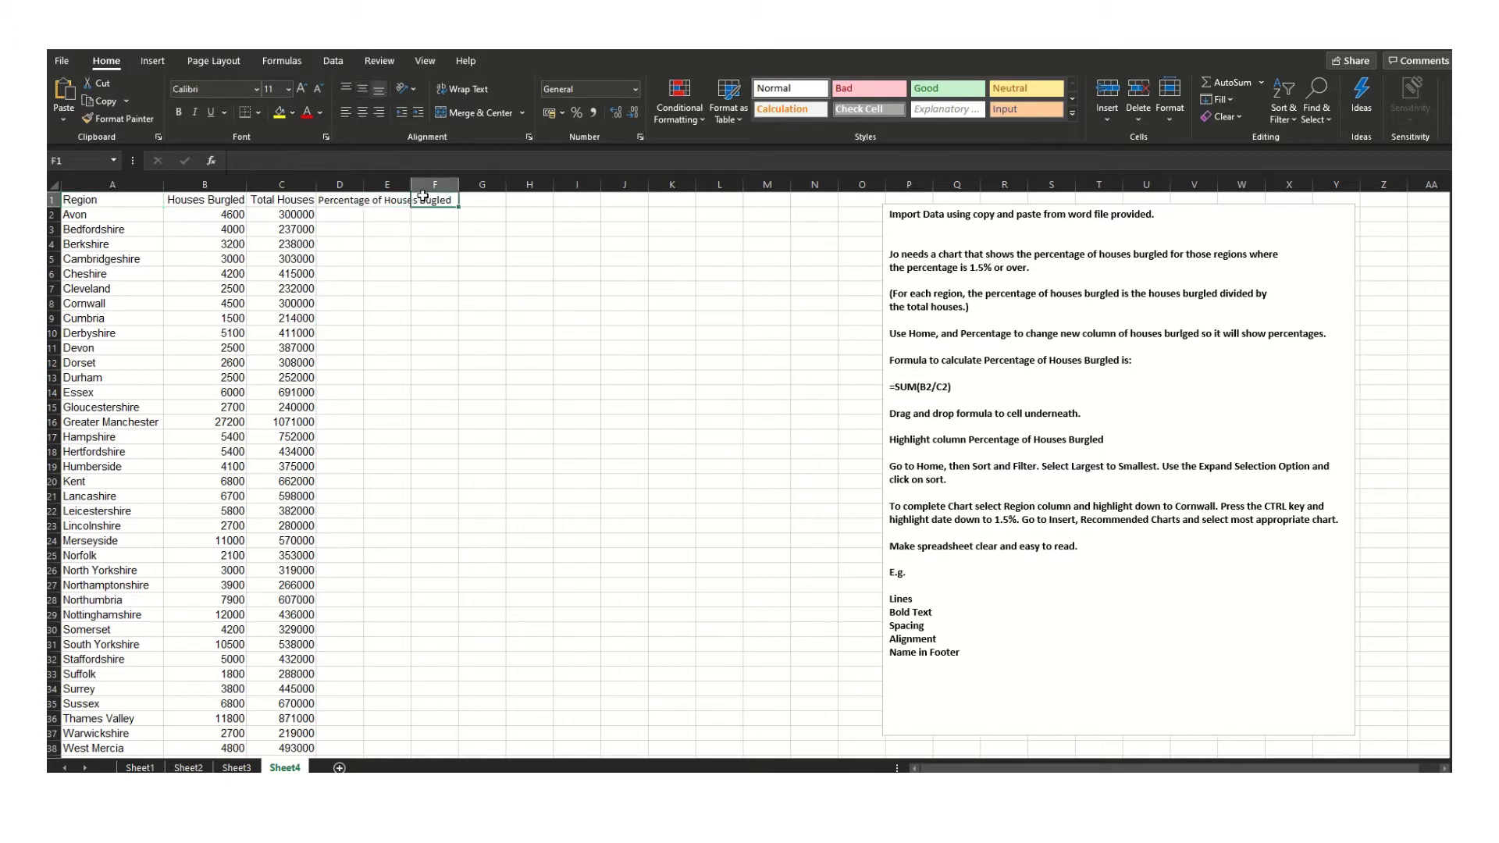
pyautogui.click(328, 203)
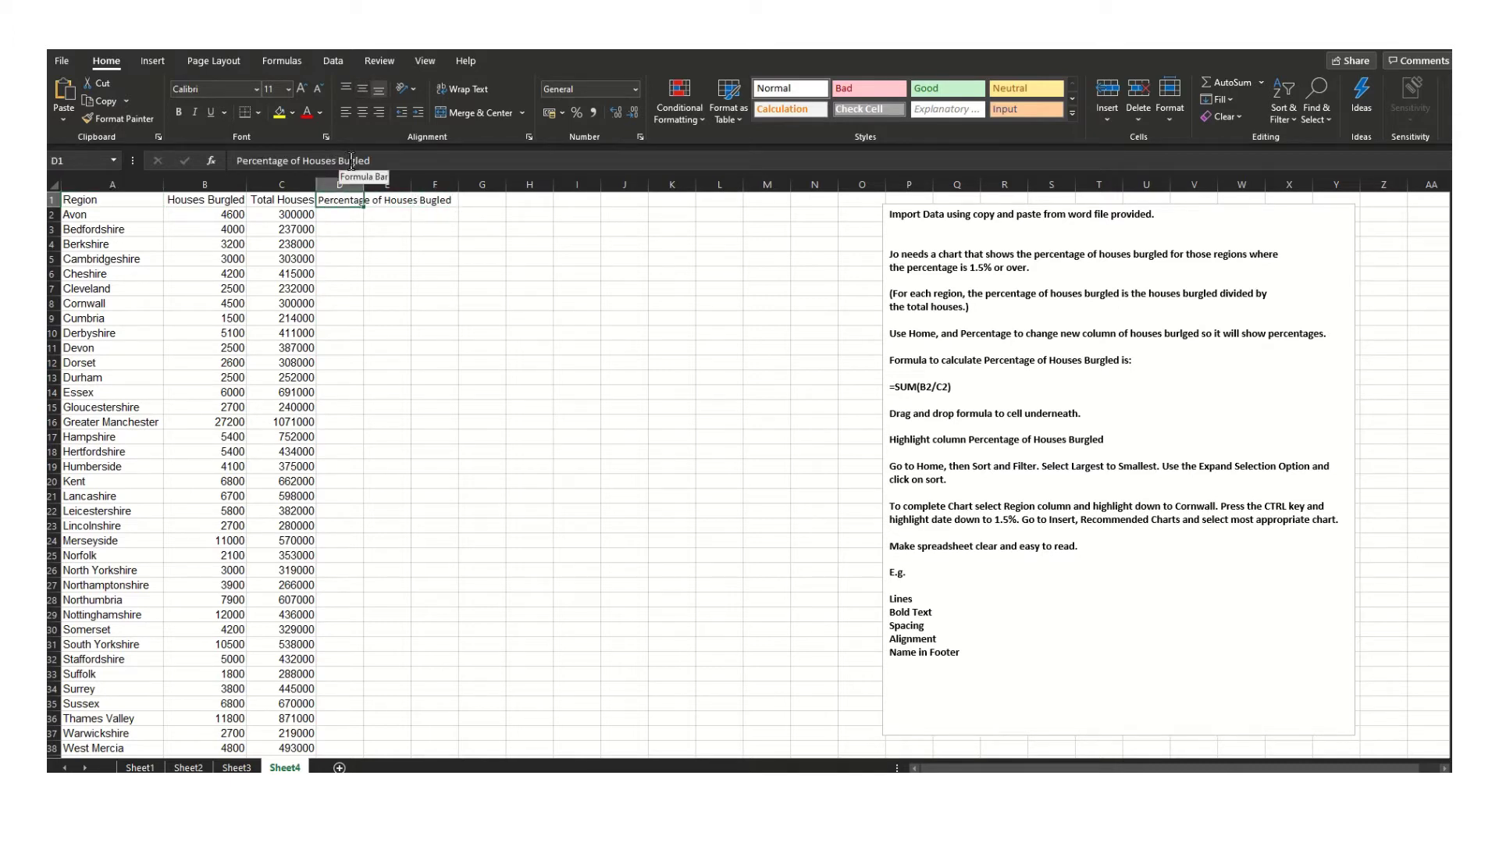
pyautogui.click(452, 167)
pyautogui.write('r')
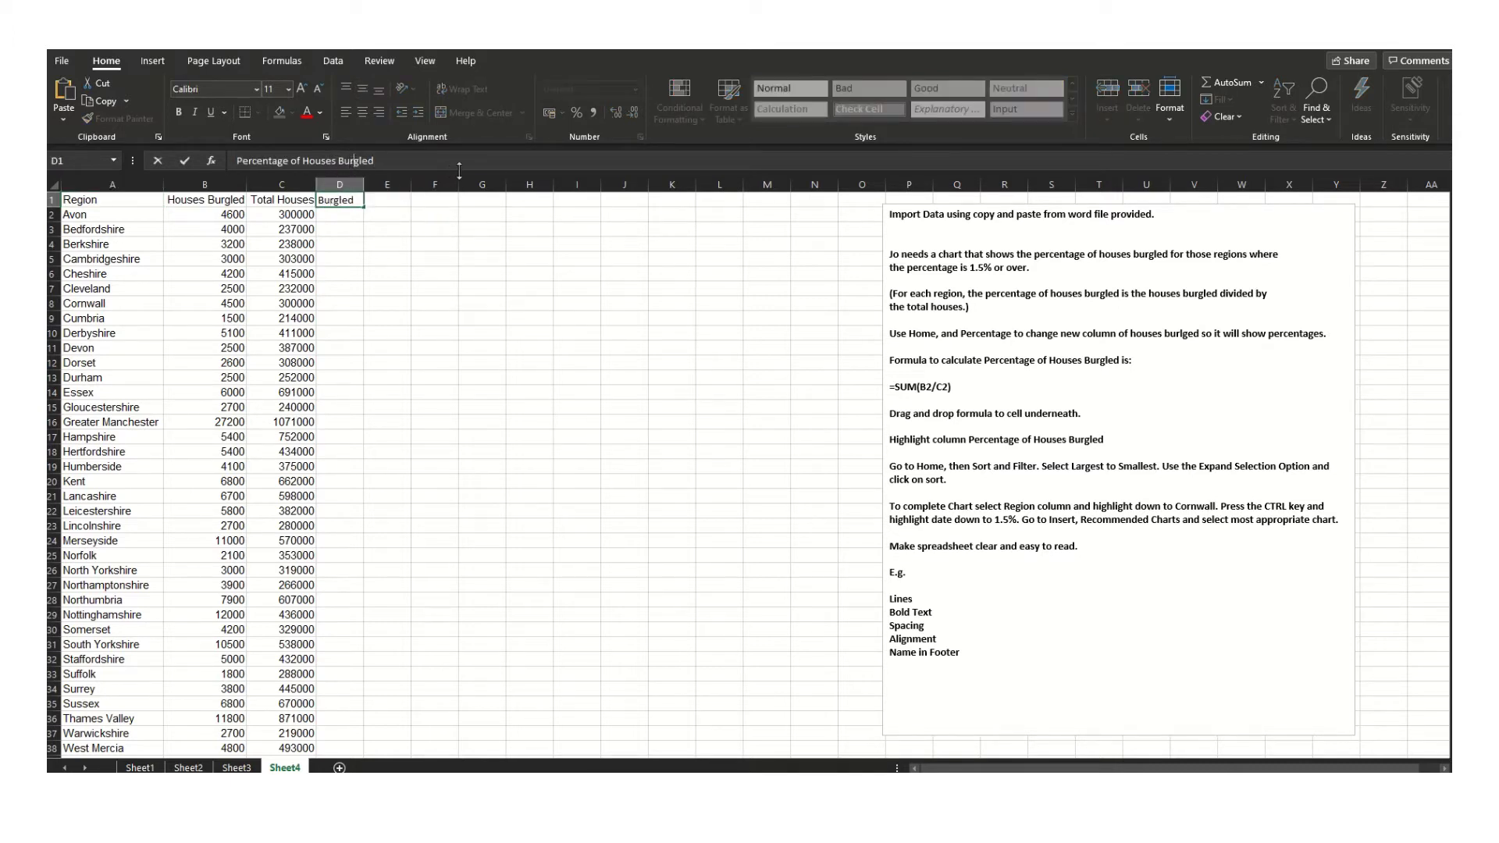
pyautogui.click(478, 316)
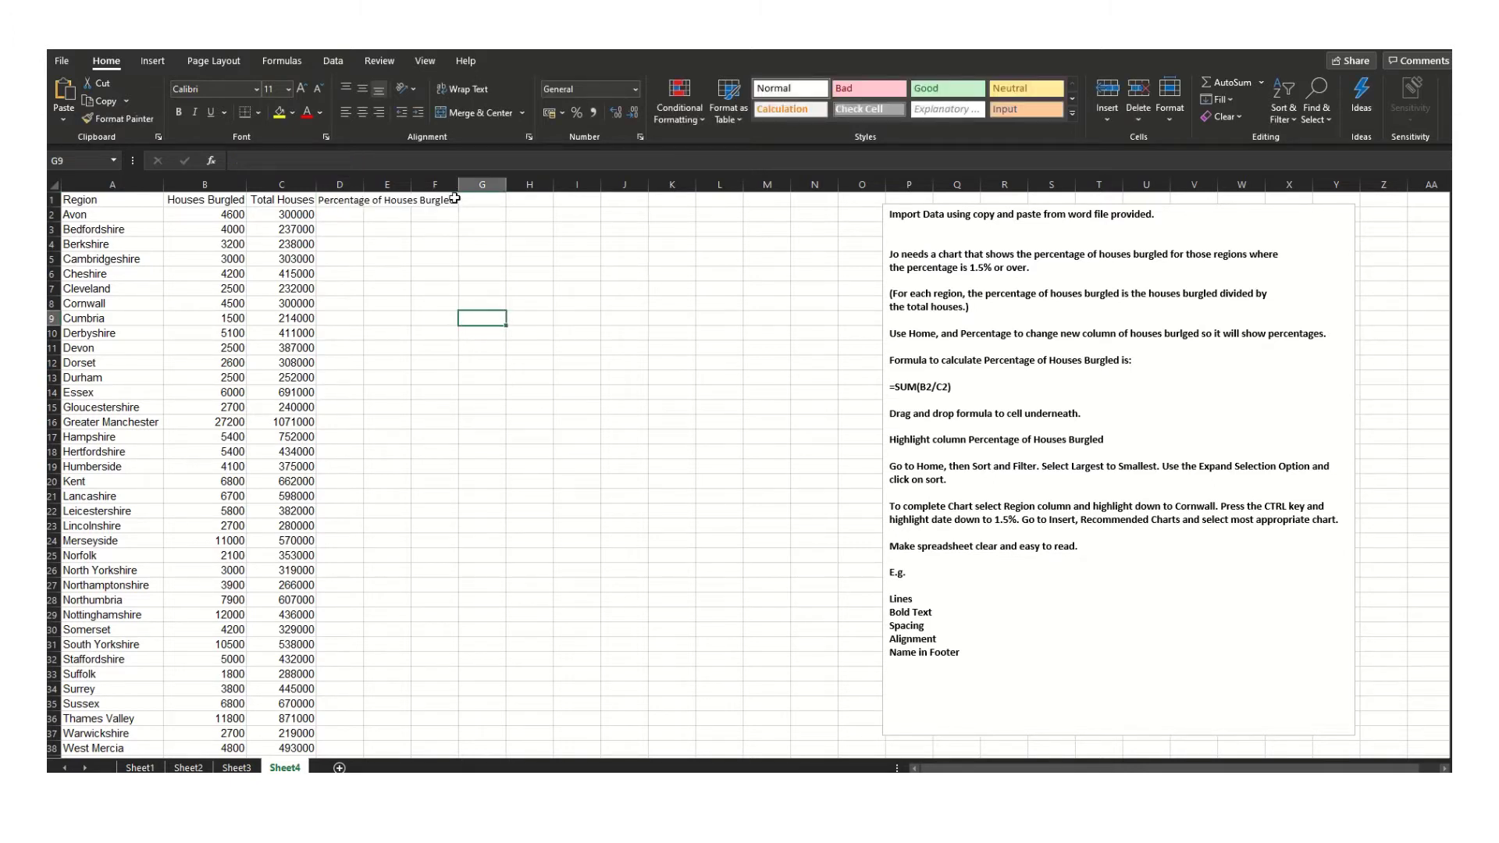
pyautogui.doubleClick(364, 184)
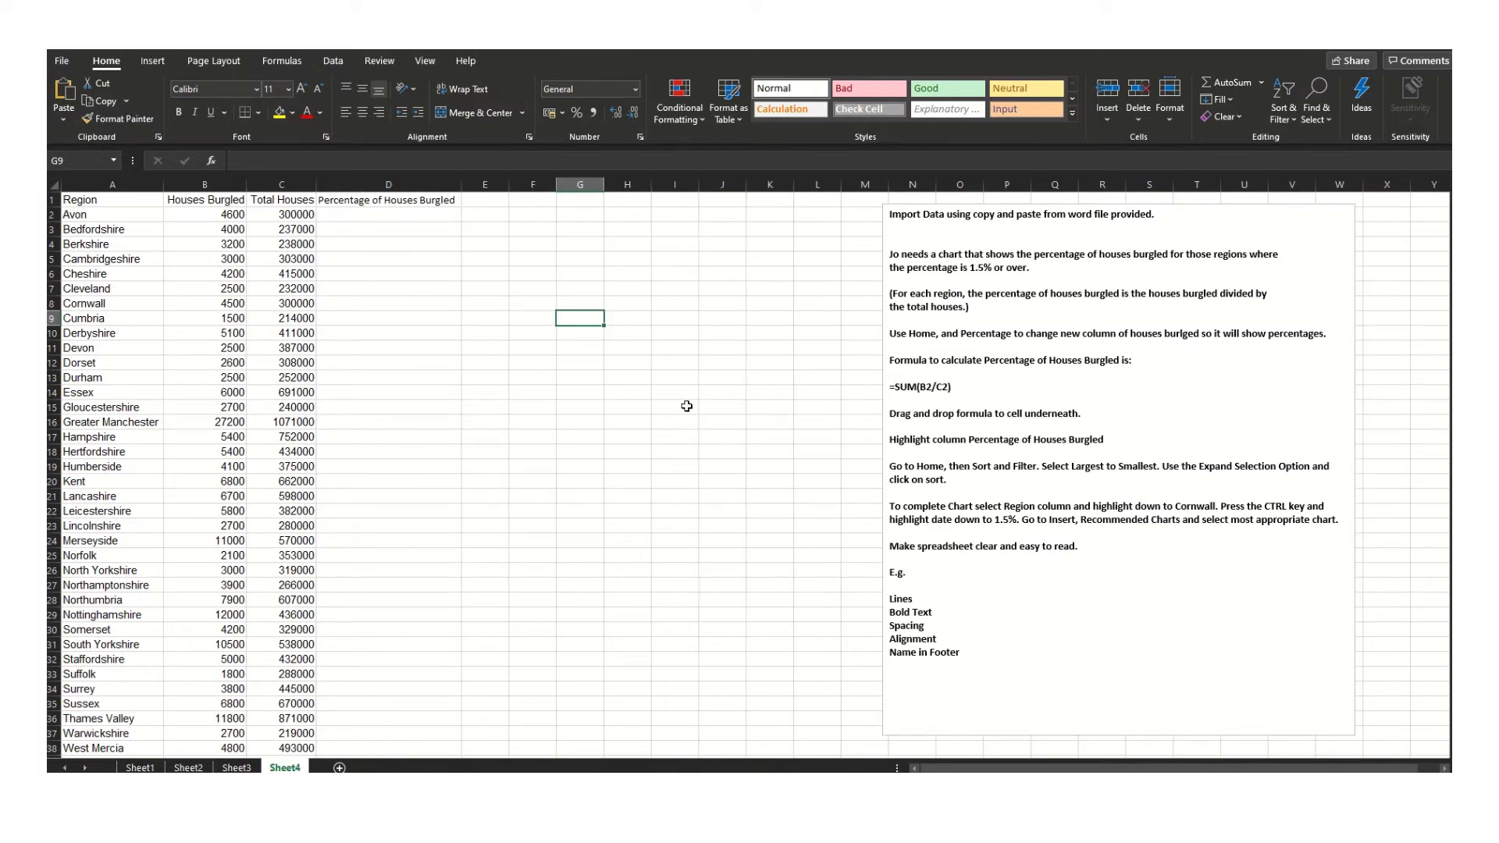
# Copy the formatting of the Total Houses heading onto column D from D1 through the last region's row, and auto-fit the column again
pyautogui.scroll(-2, 424, 496)
pyautogui.scroll(2, 425, 482)
pyautogui.click(284, 200)
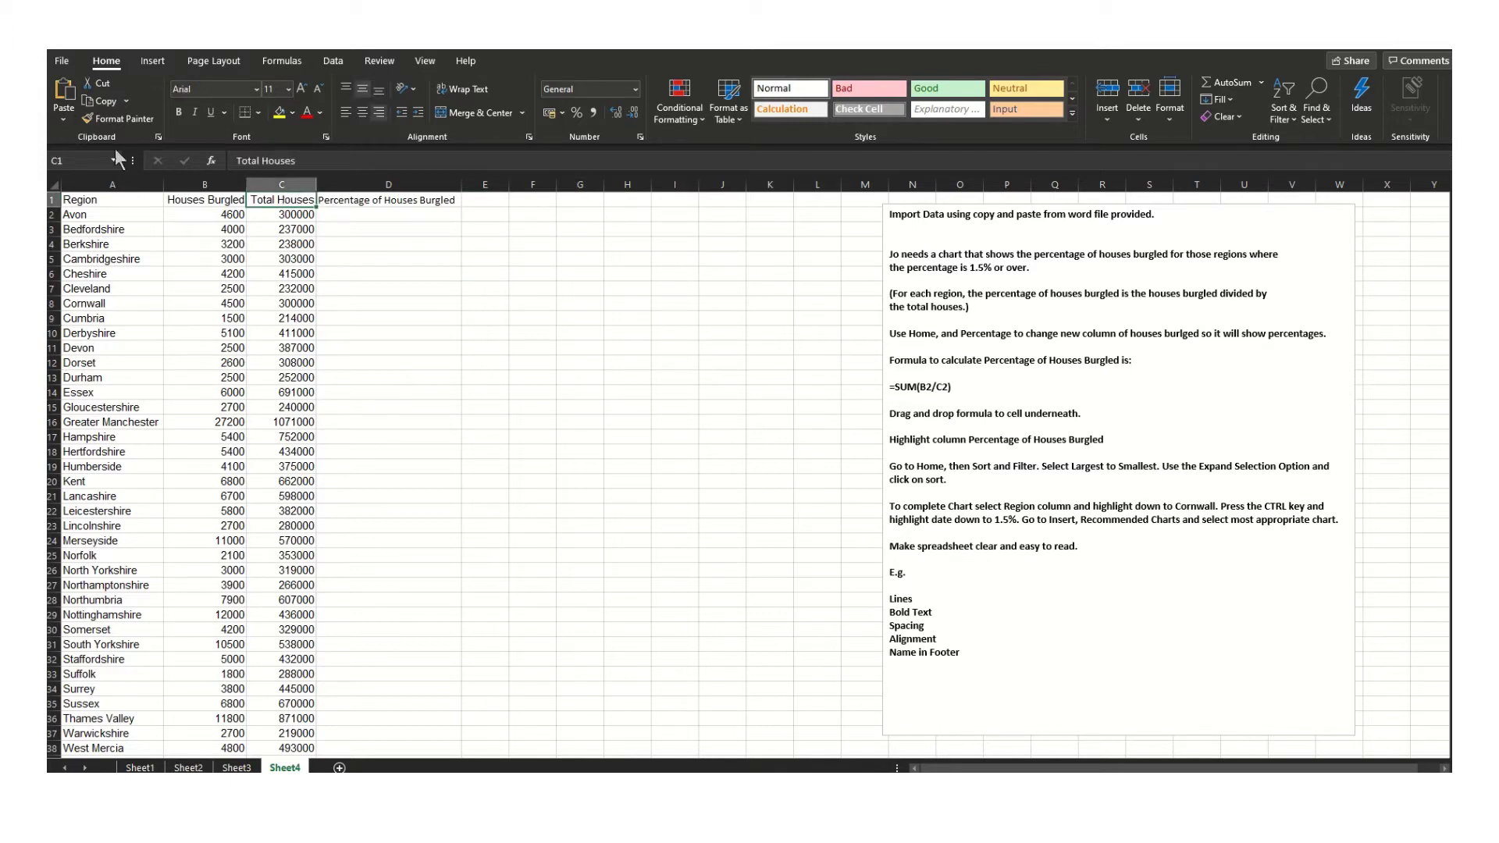
pyautogui.click(132, 120)
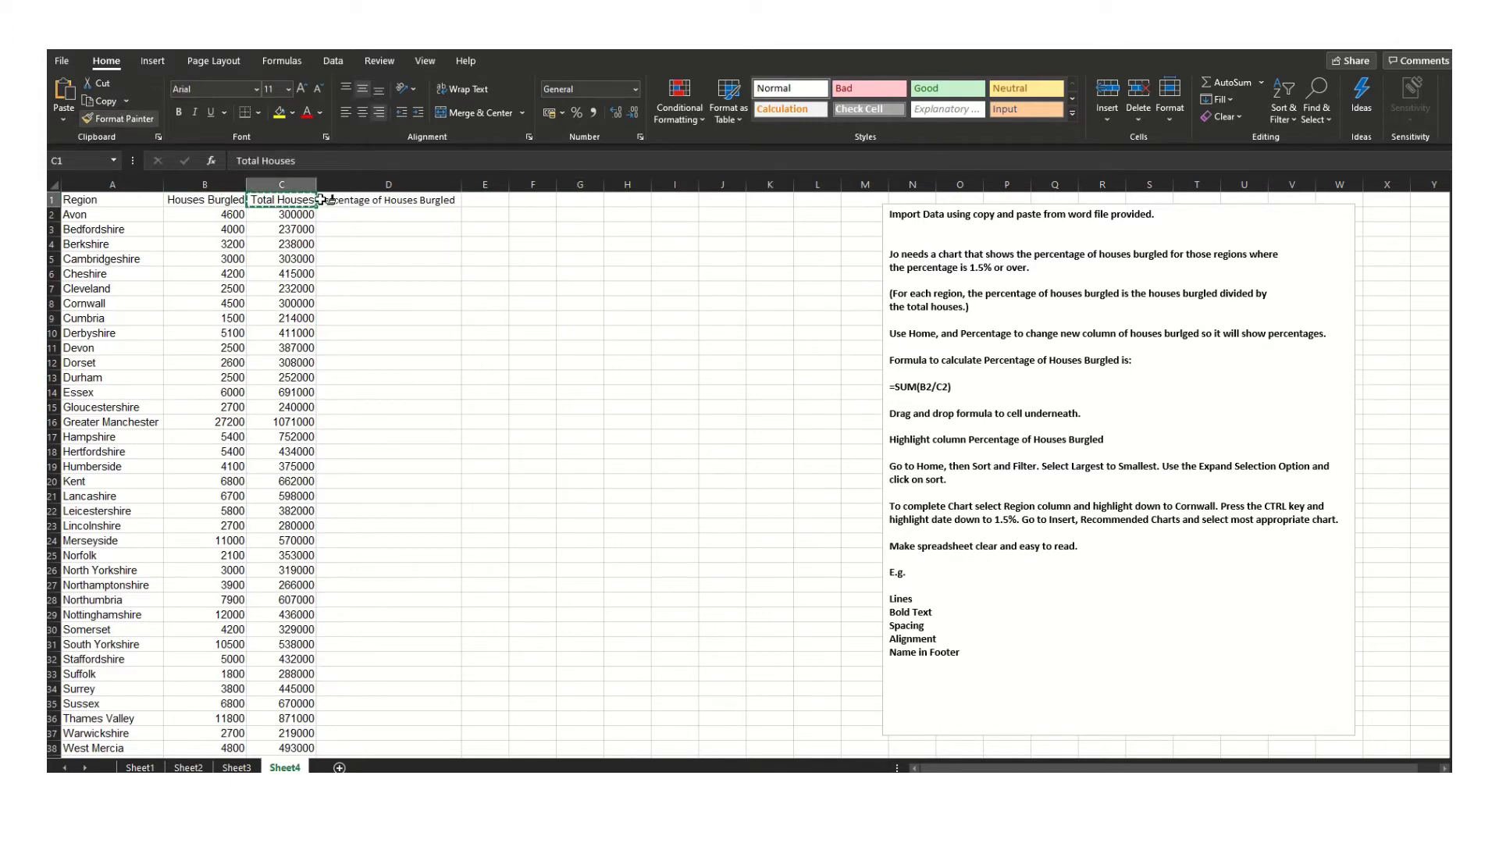
pyautogui.moveTo(363, 200)
pyautogui.mouseDown()
pyautogui.moveTo(386, 769)
pyautogui.moveTo(423, 717)
pyautogui.moveTo(429, 729)
pyautogui.mouseUp()
pyautogui.scroll(2, 429, 726)
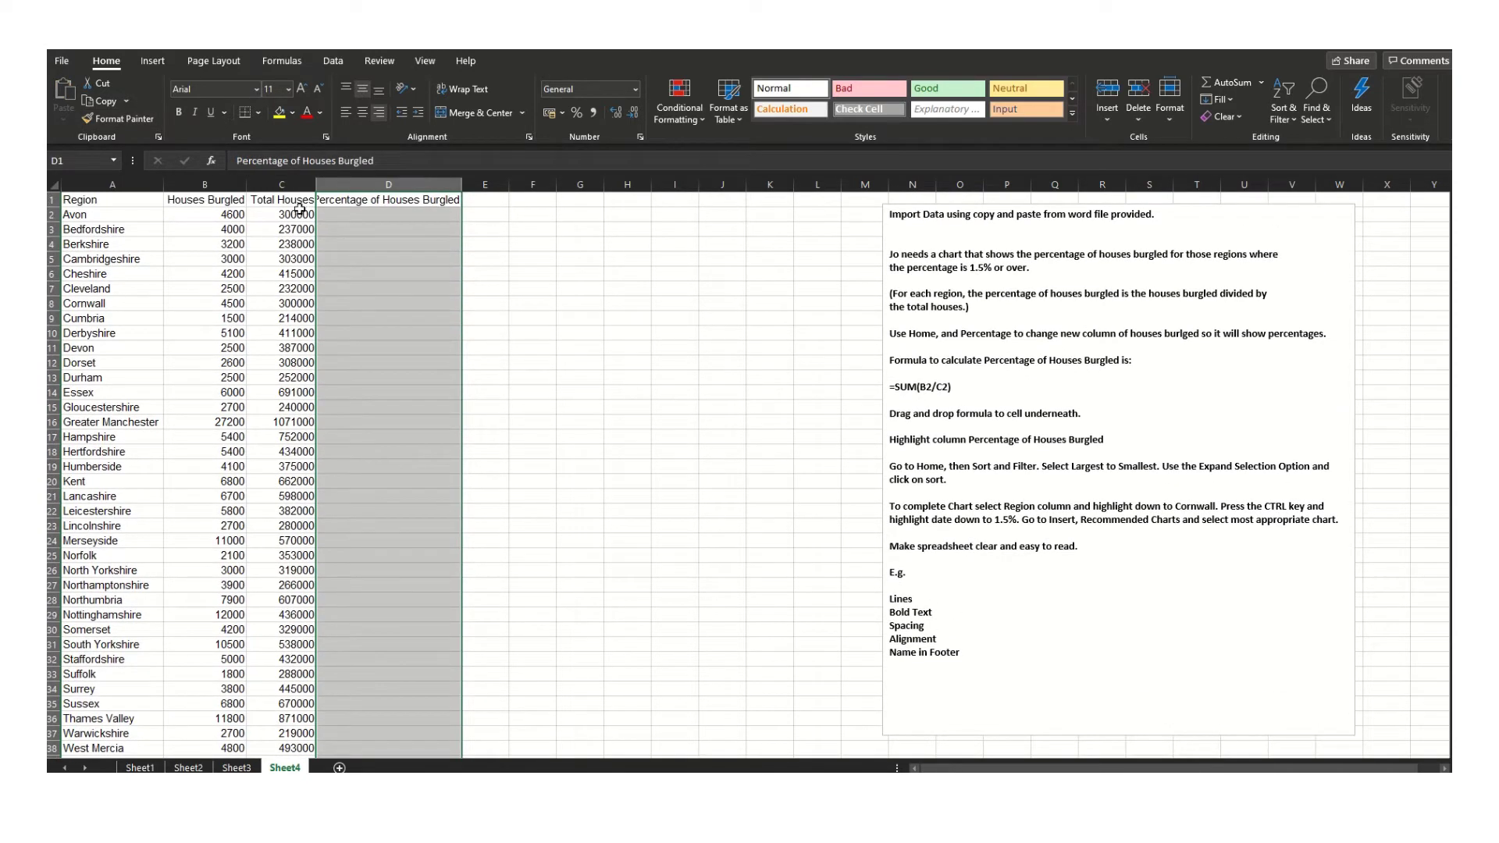
pyautogui.doubleClick(461, 184)
pyautogui.click(539, 275)
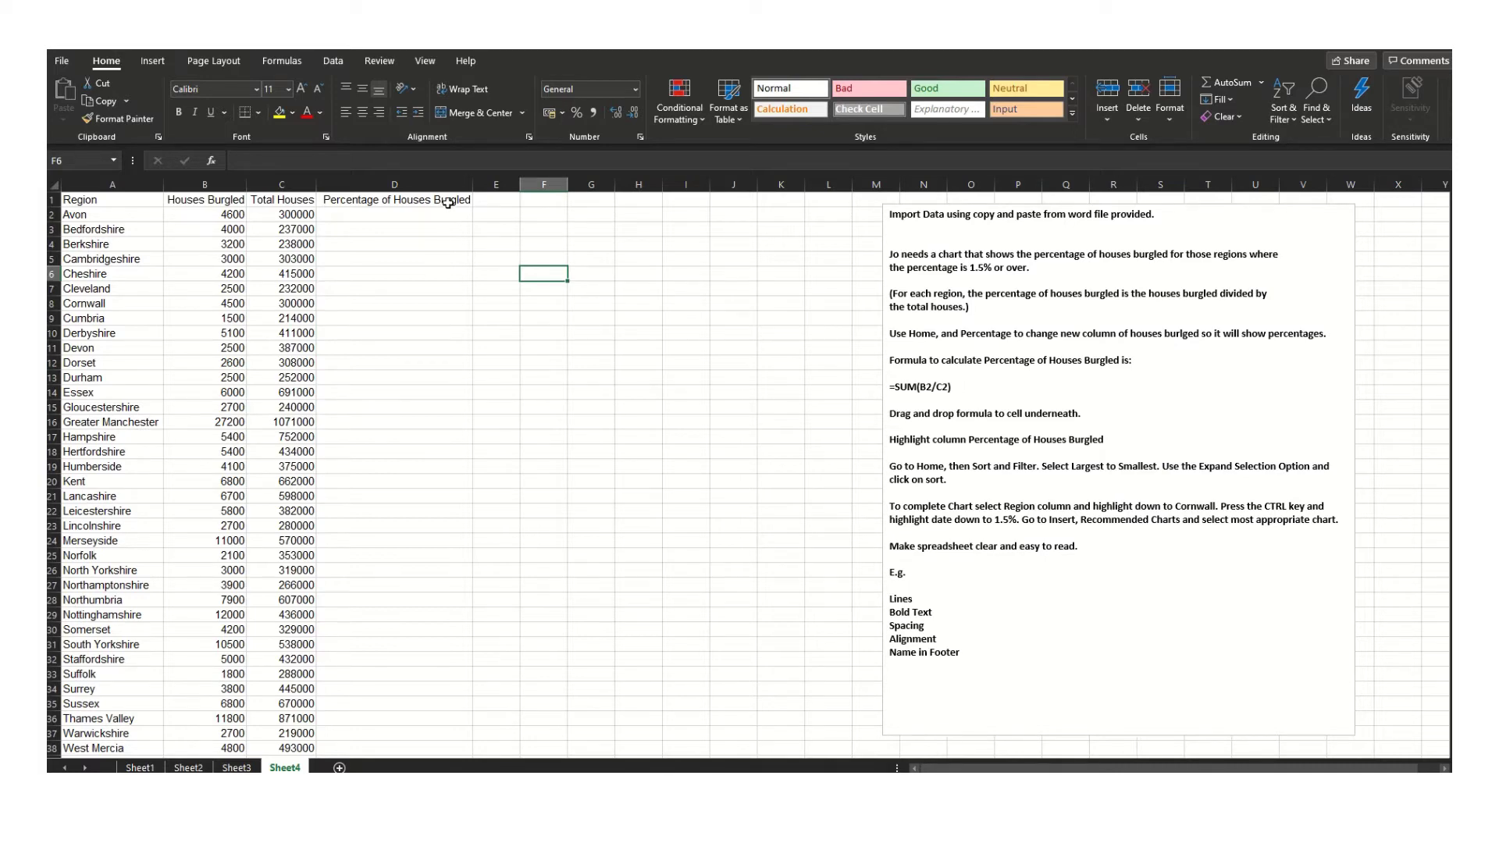
# Apply the Percentage number format to cells D1 through D41
pyautogui.moveTo(446, 201); pyautogui.dragTo(458, 734)
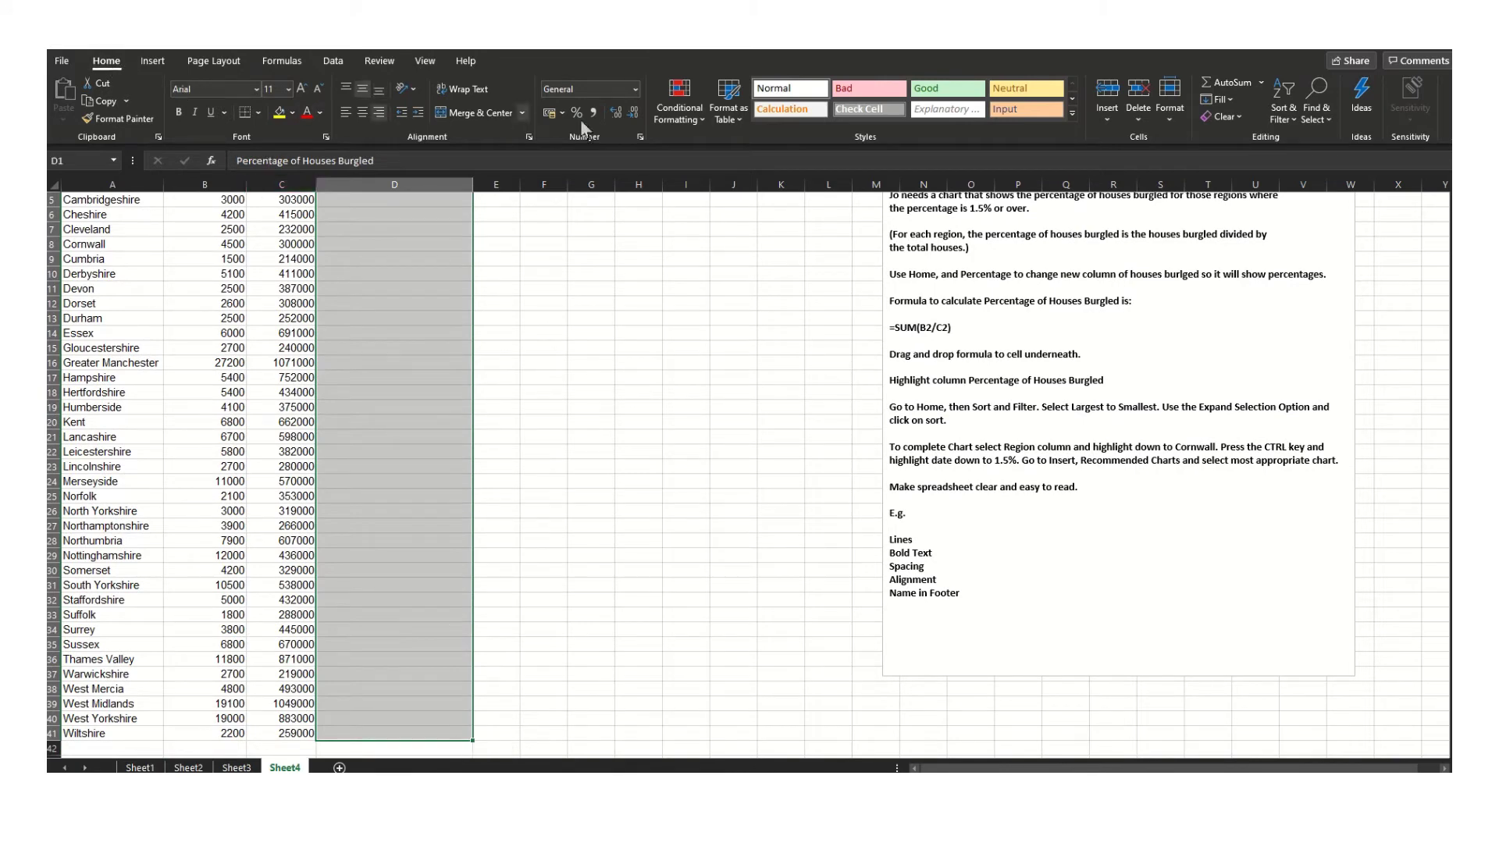
pyautogui.click(636, 90)
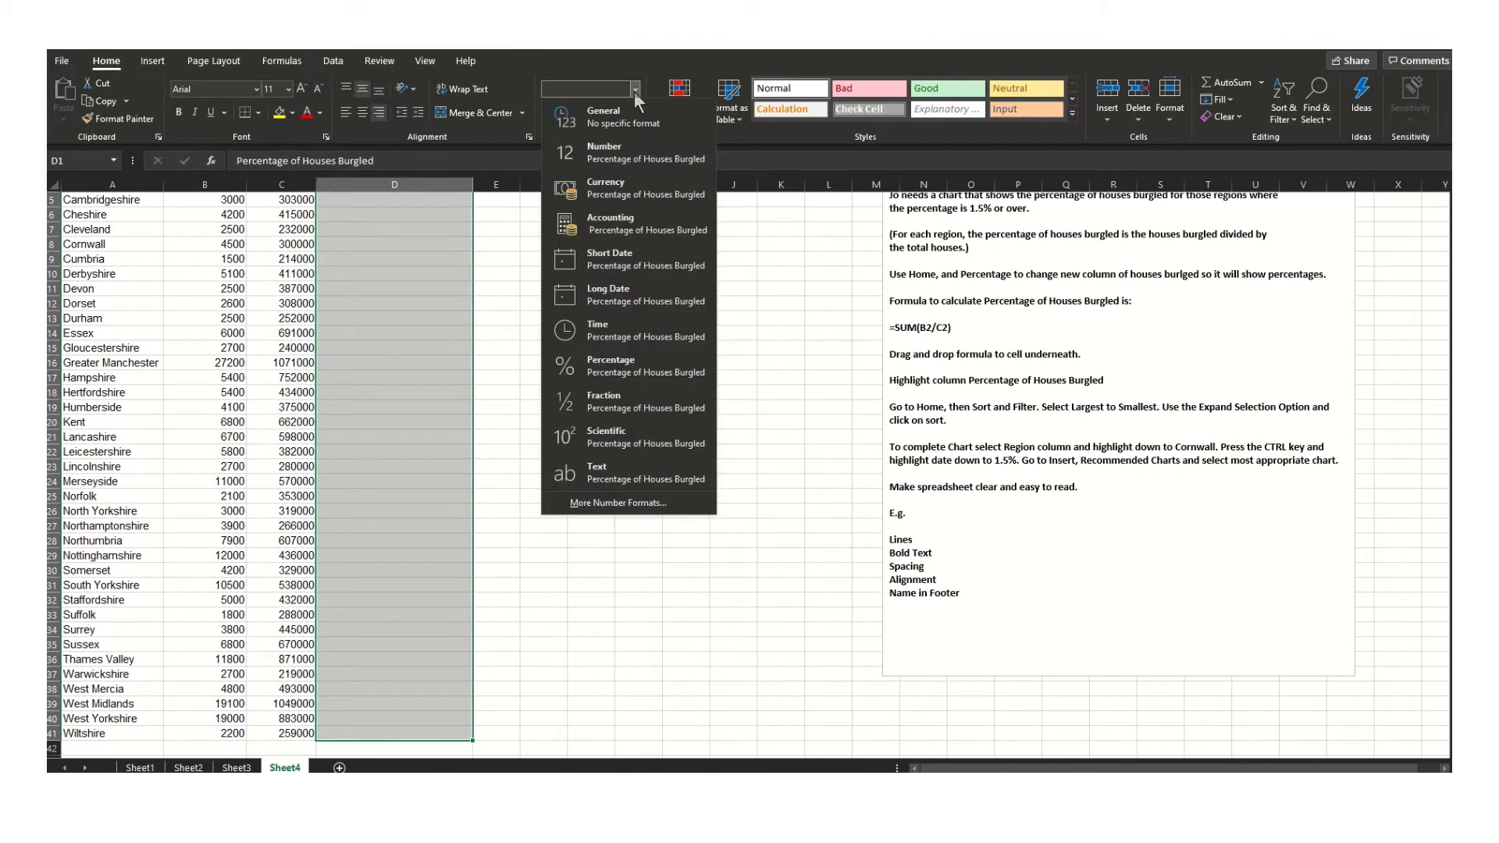
pyautogui.click(634, 367)
pyautogui.scroll(2, 608, 320)
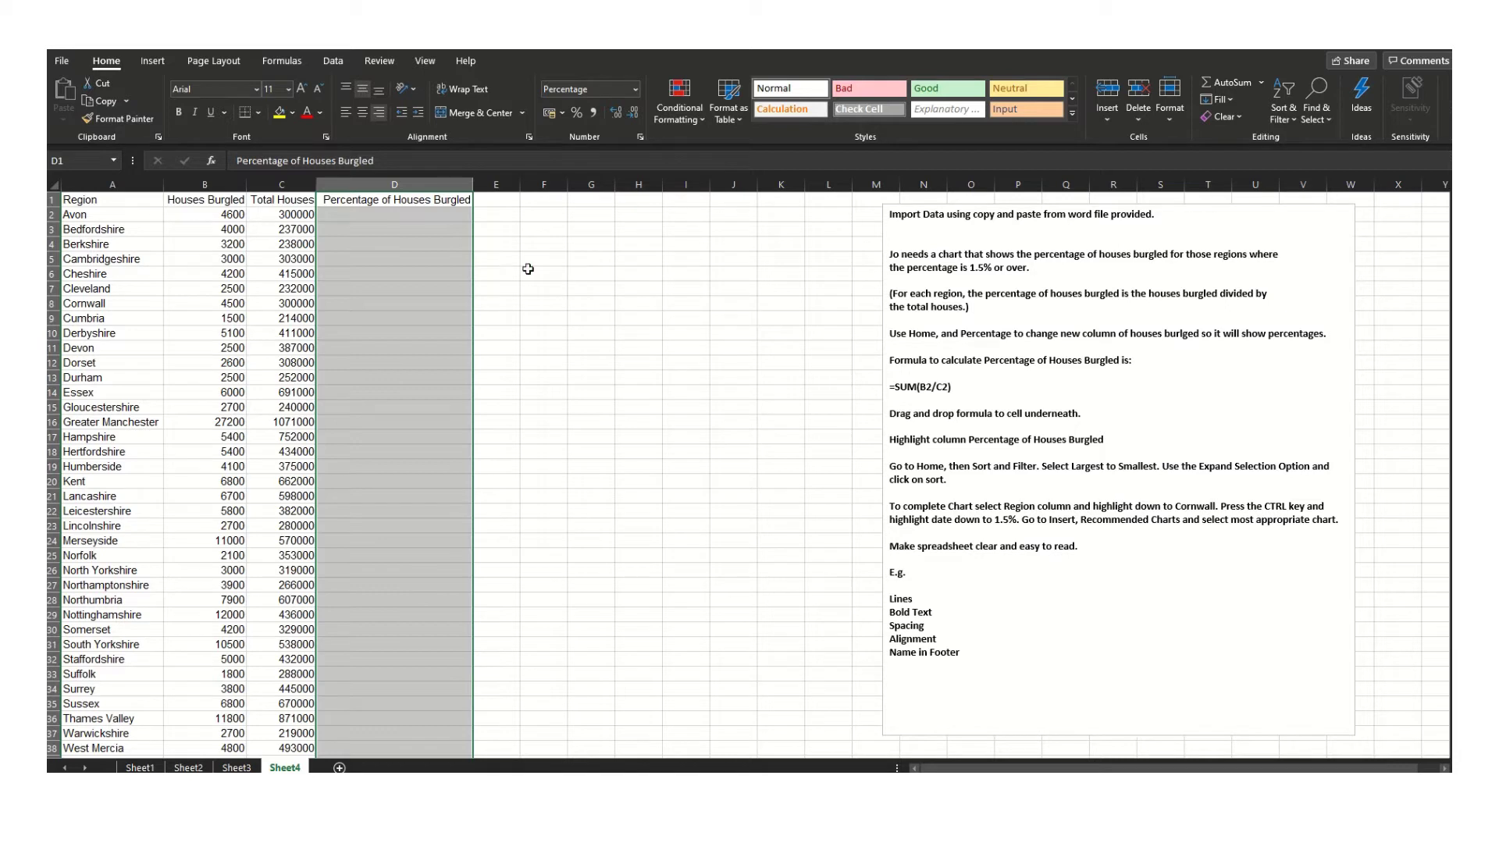
pyautogui.click(635, 89)
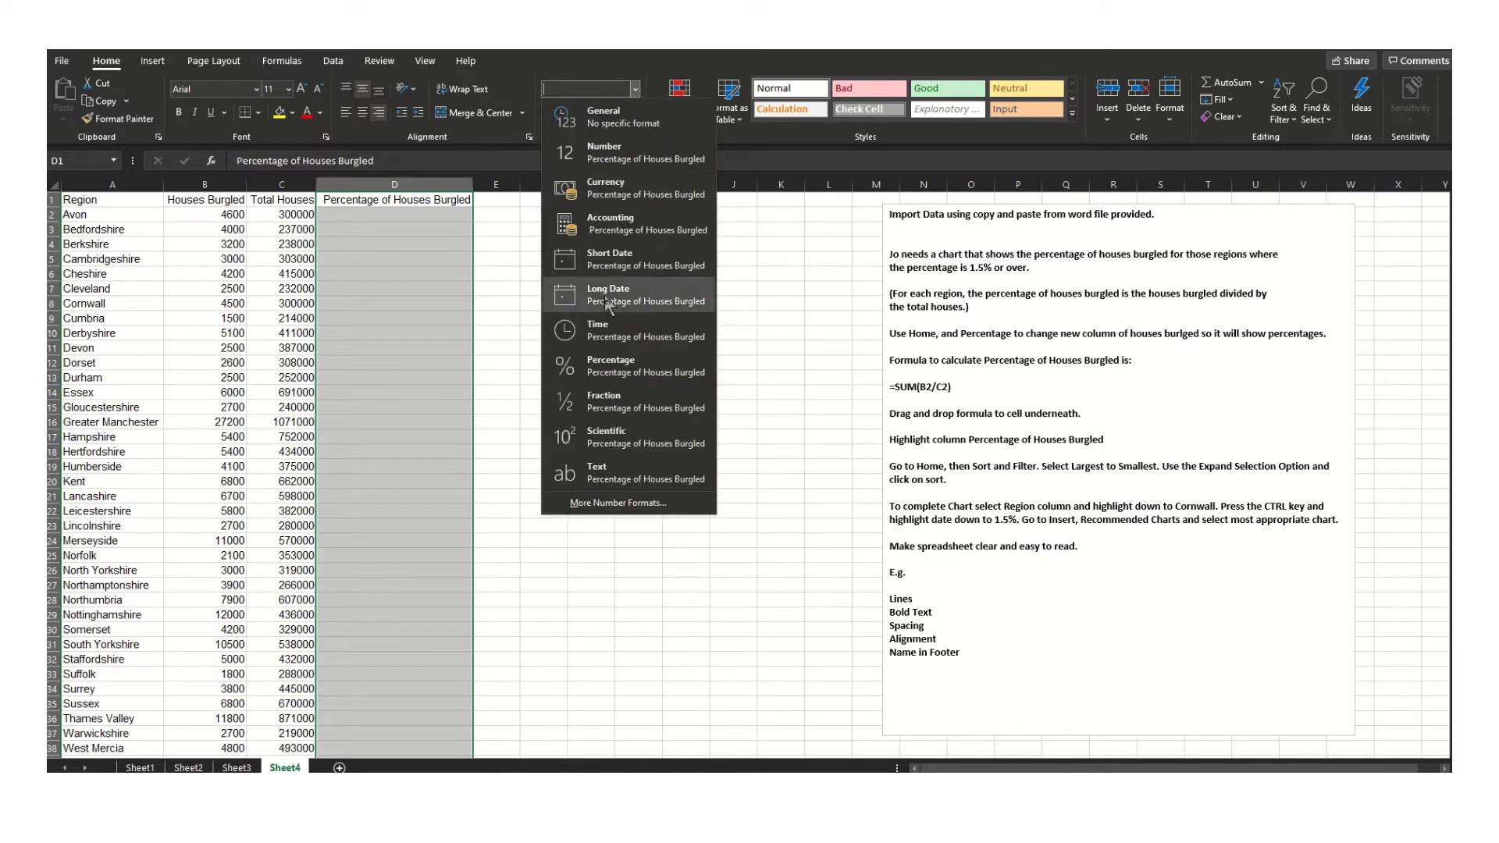
pyautogui.click(609, 366)
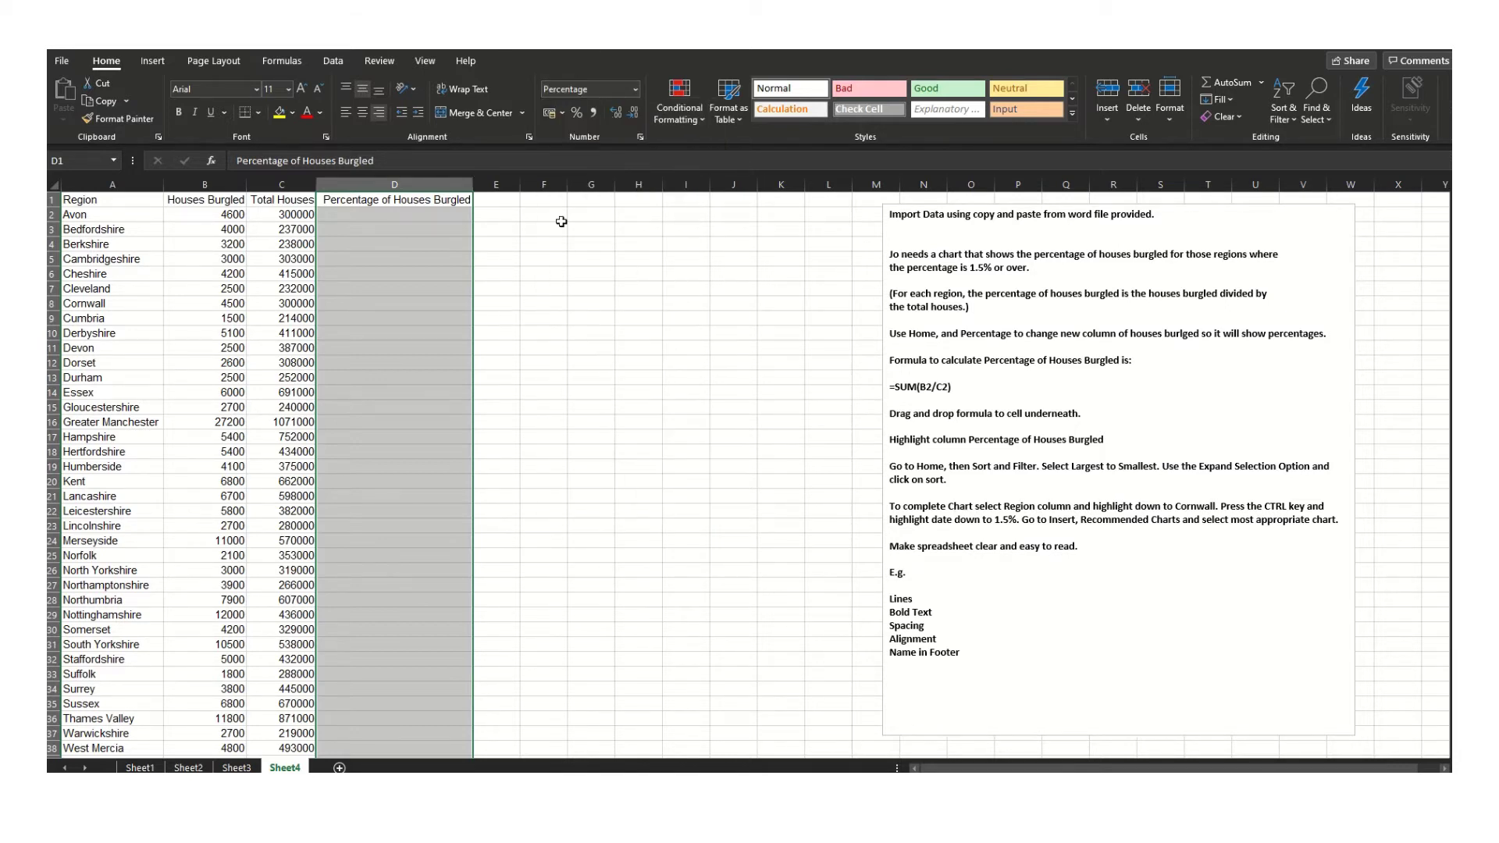
# Enter the formula =SUM(B2/C2) in cell D2 to divide Avon's houses burgled by its total houses
pyautogui.click(408, 216)
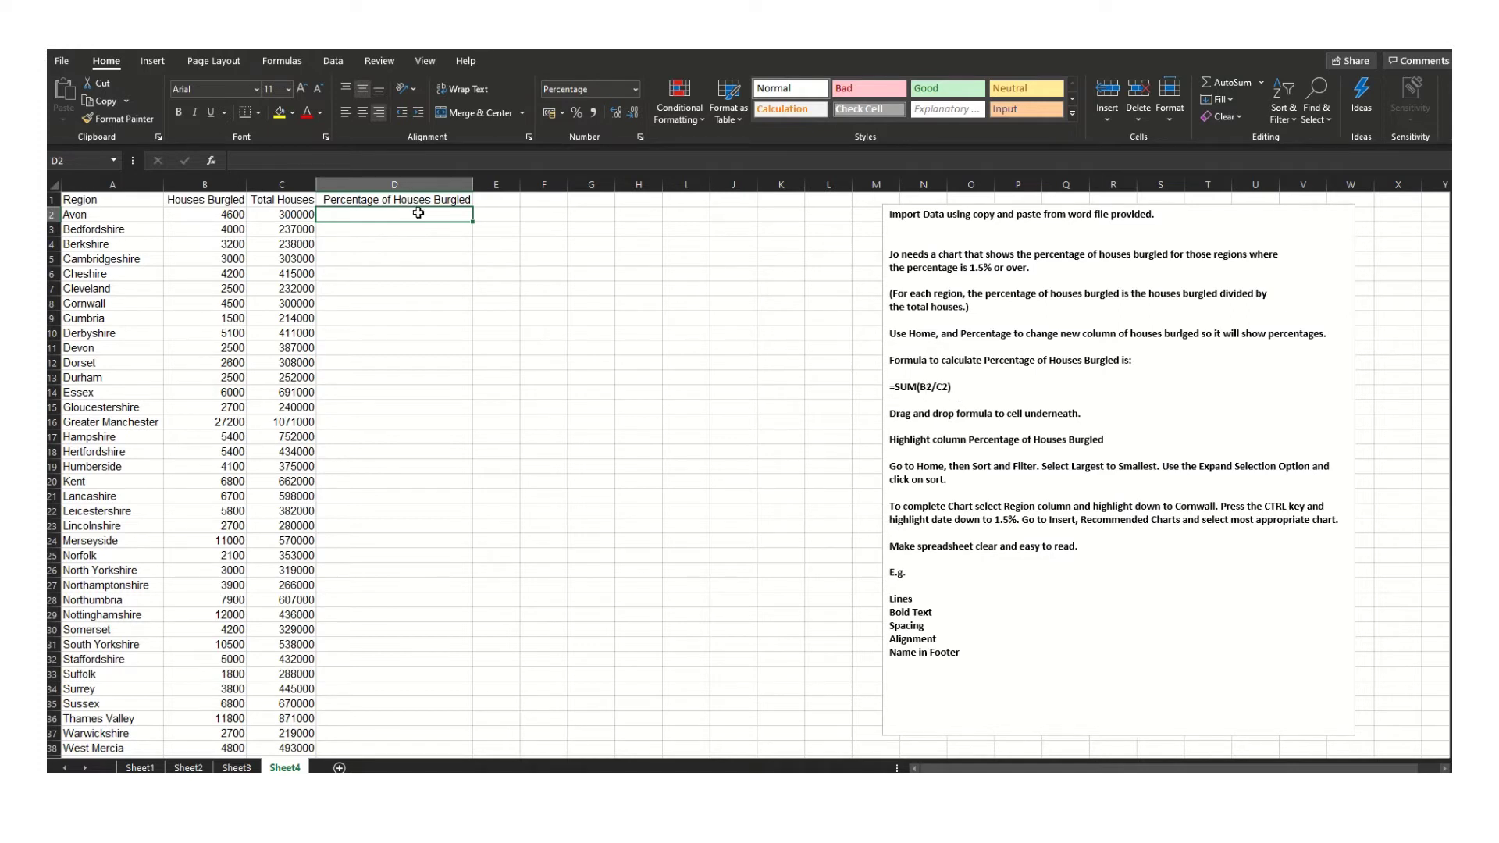
pyautogui.write('=SU')
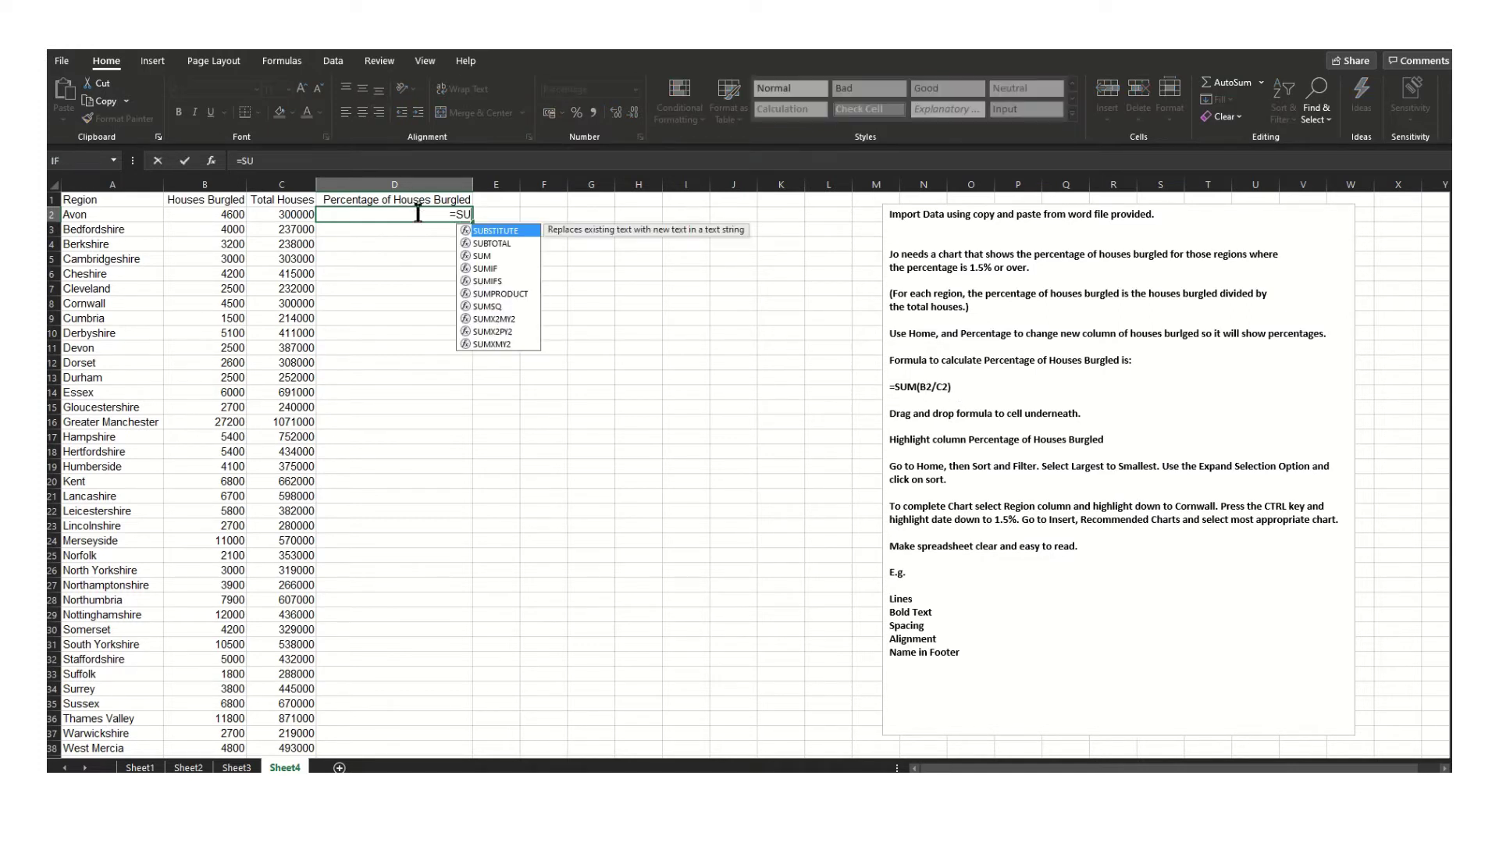
pyautogui.write('M')
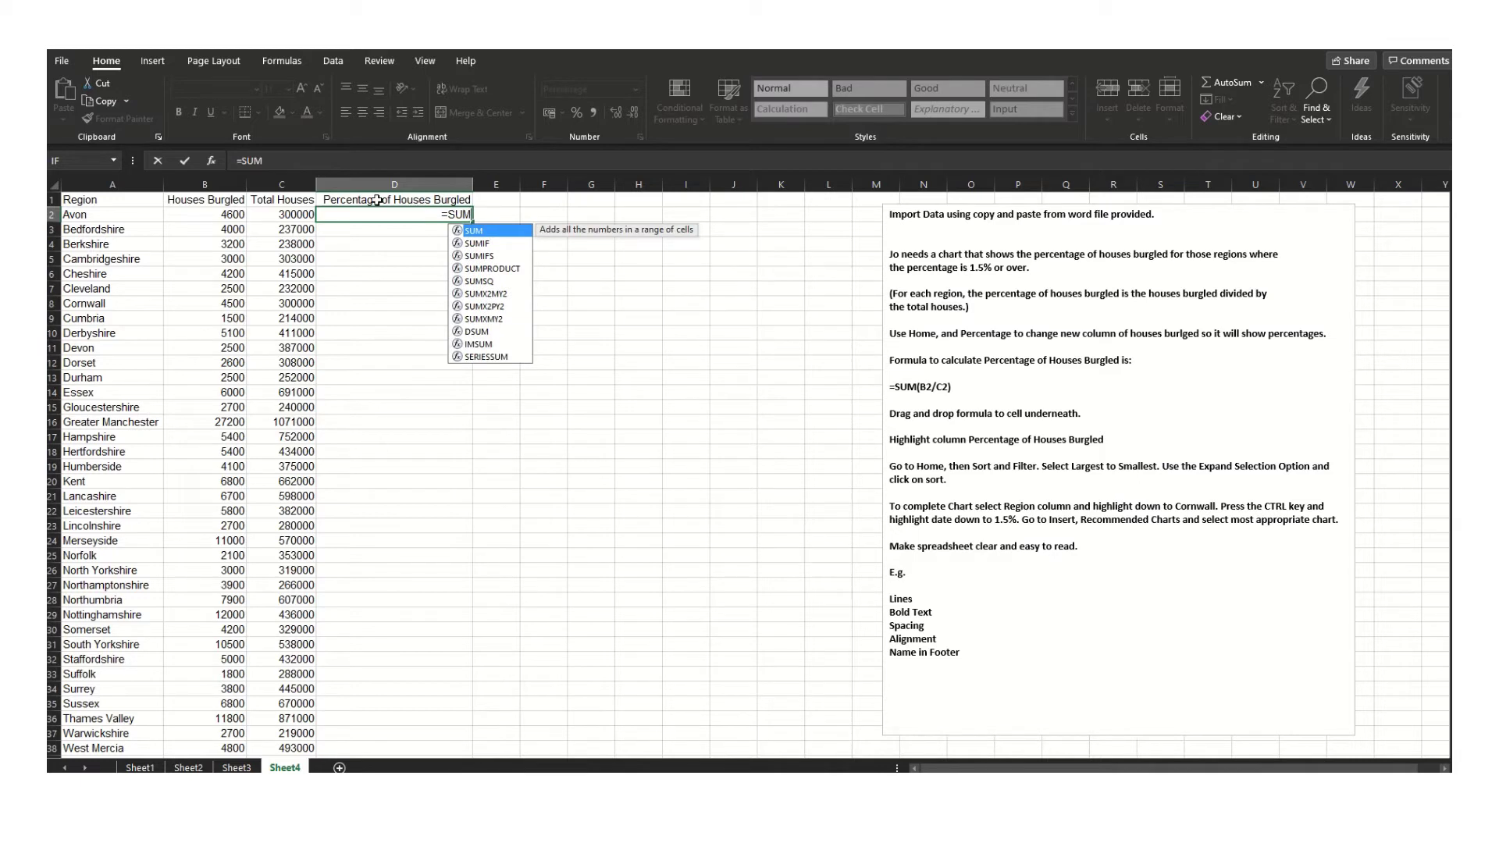
pyautogui.write('(')
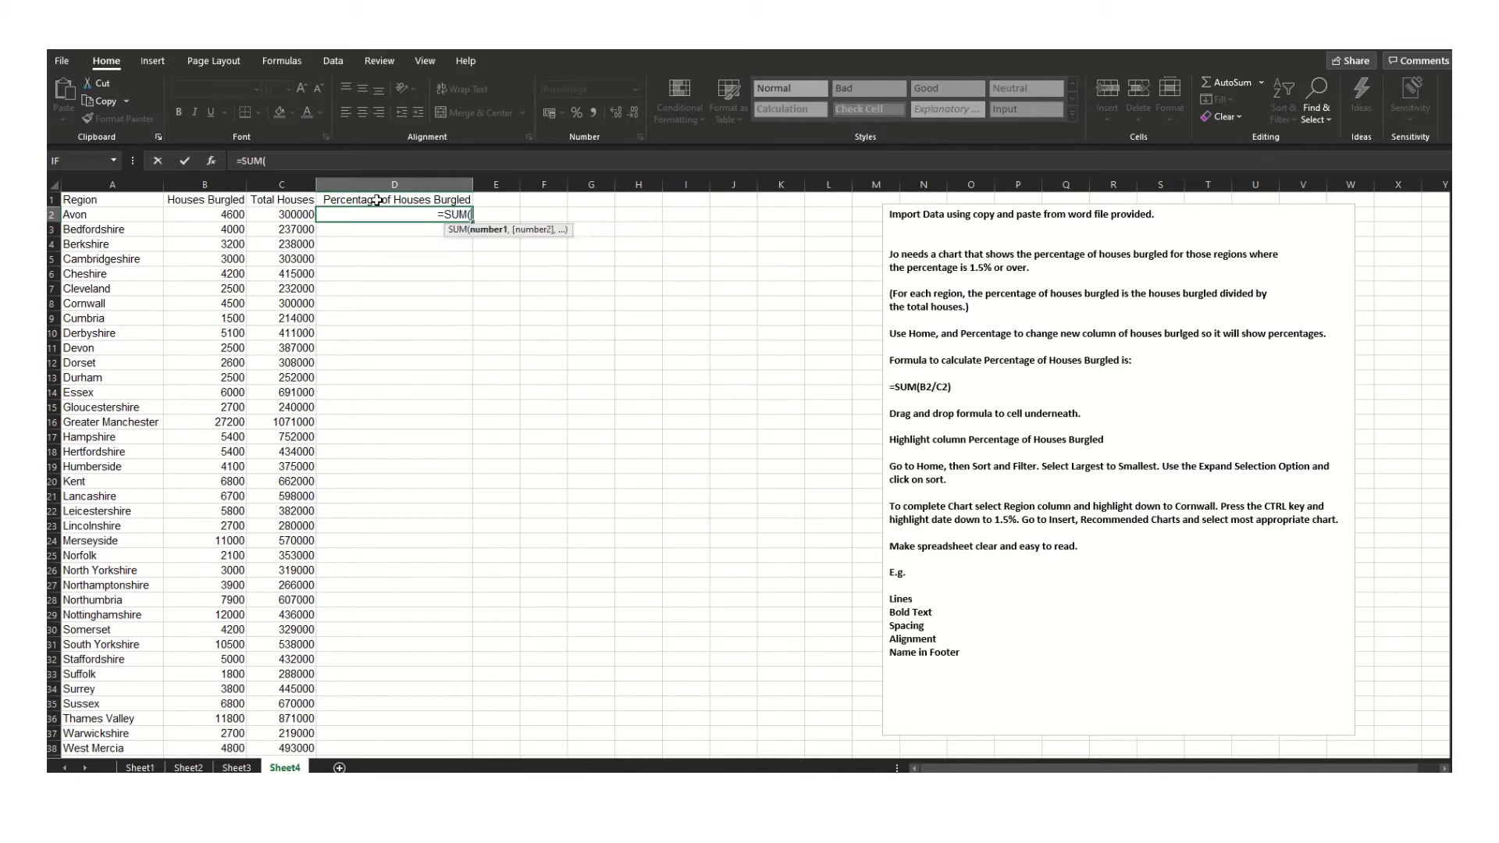
pyautogui.click(232, 214)
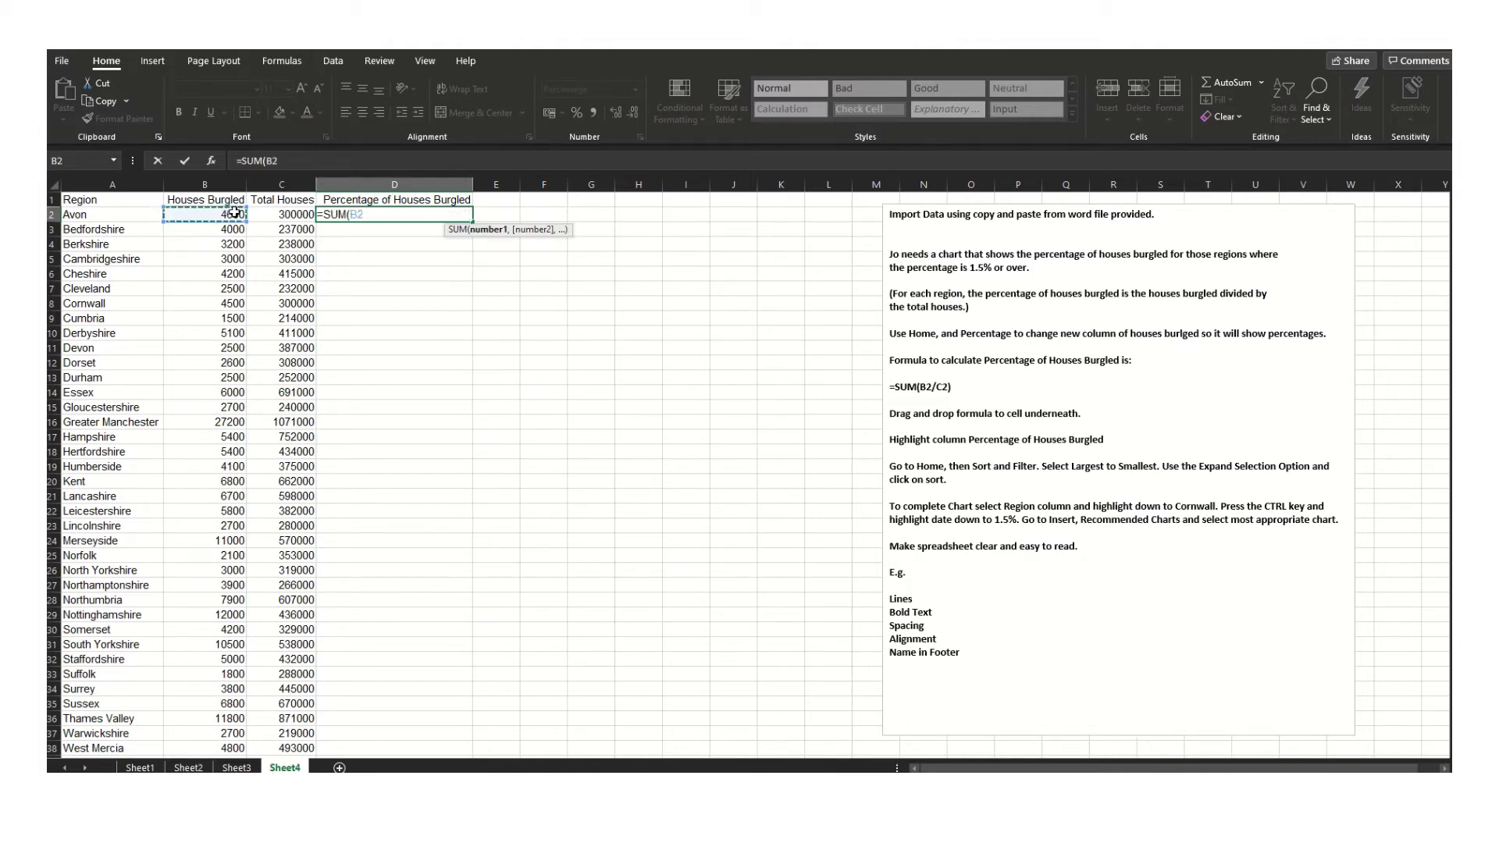
pyautogui.write('/')
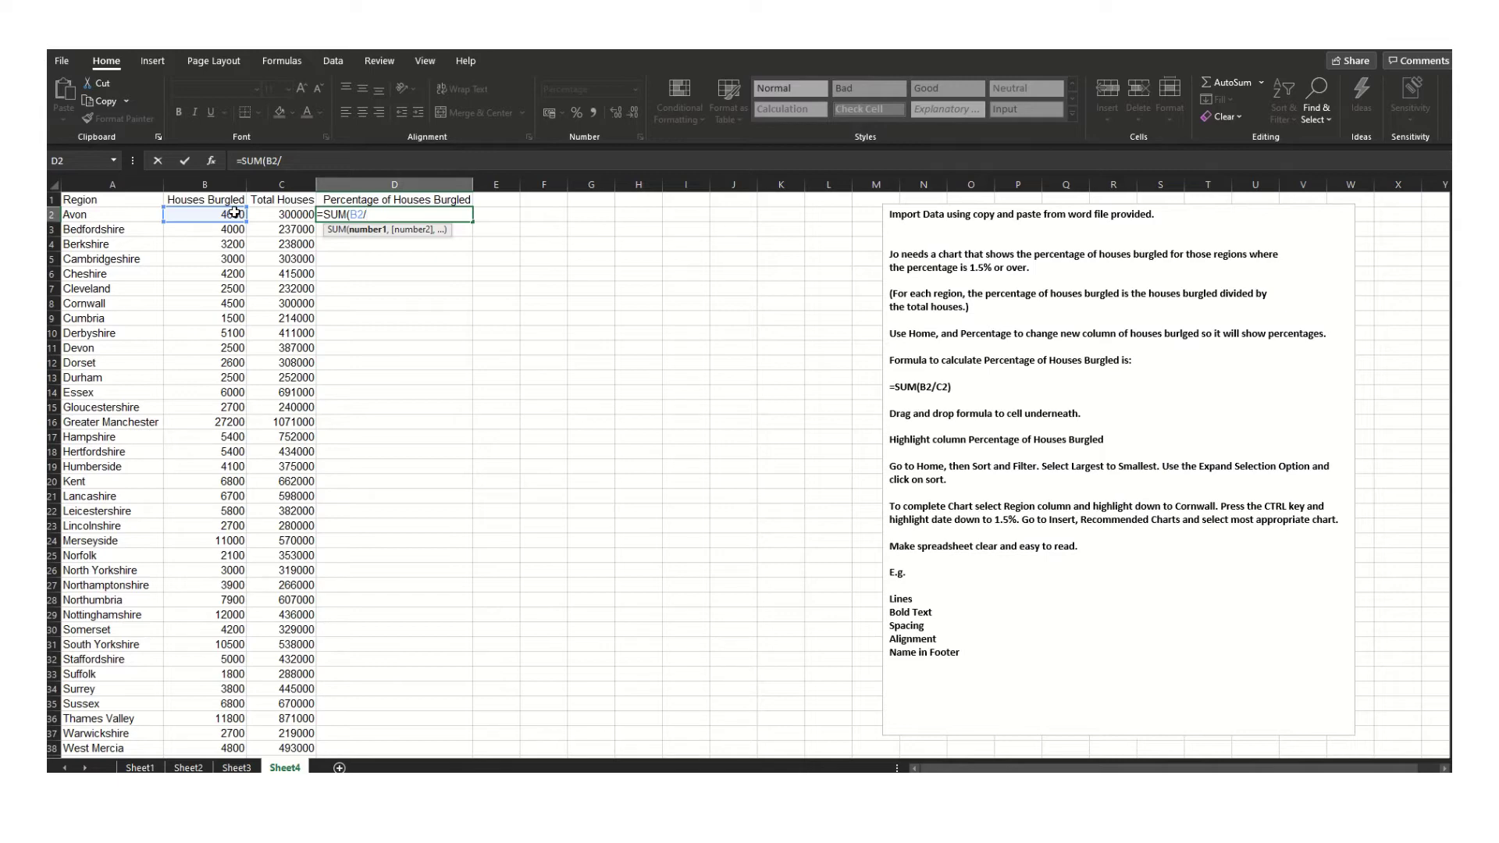
pyautogui.press('BackSpace')
pyautogui.write('/')
pyautogui.click(288, 219)
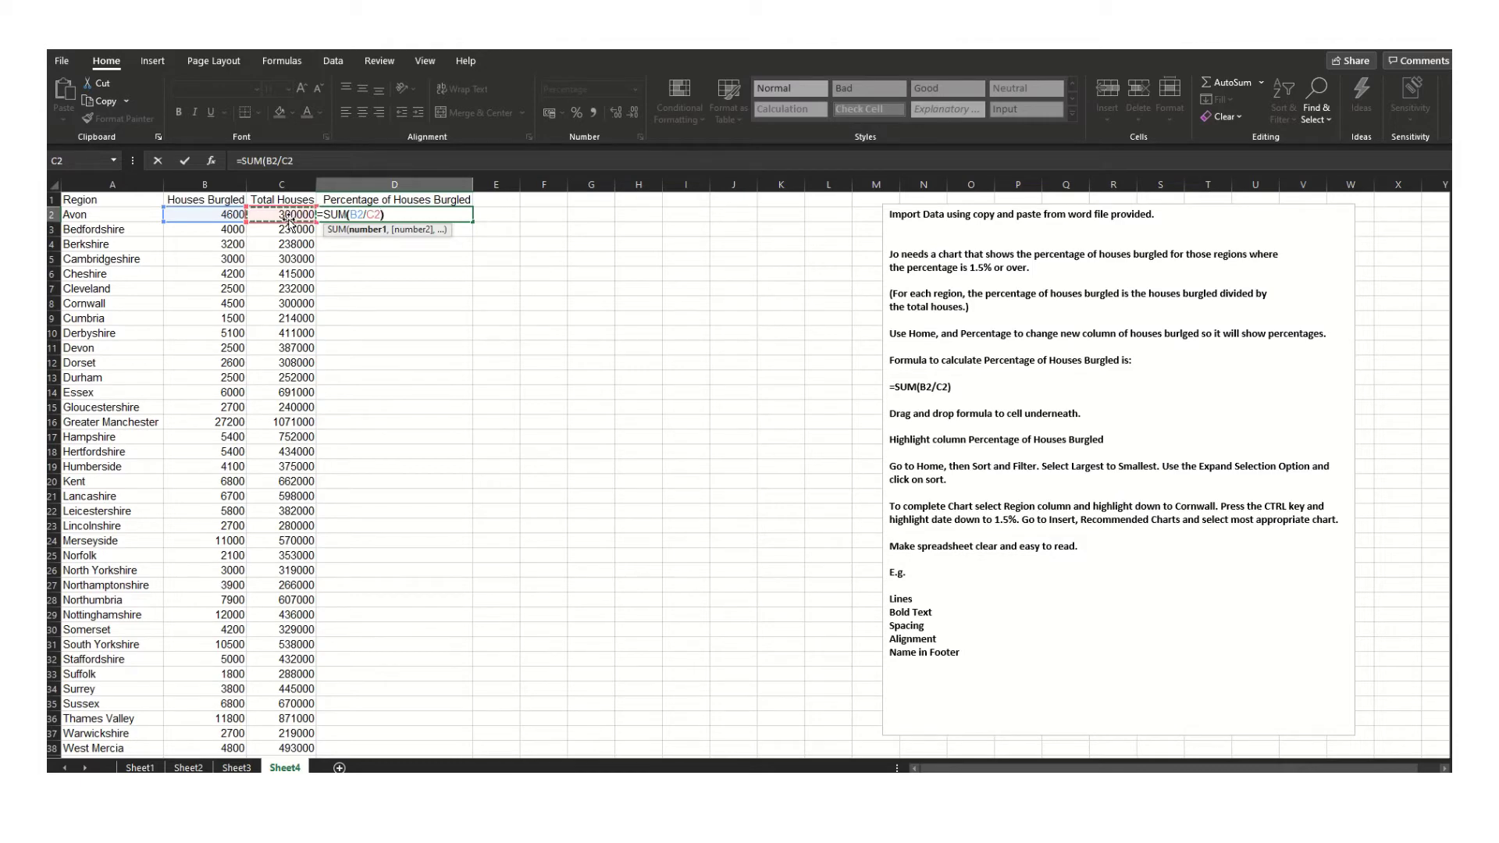
pyautogui.write(')')
pyautogui.click(463, 269)
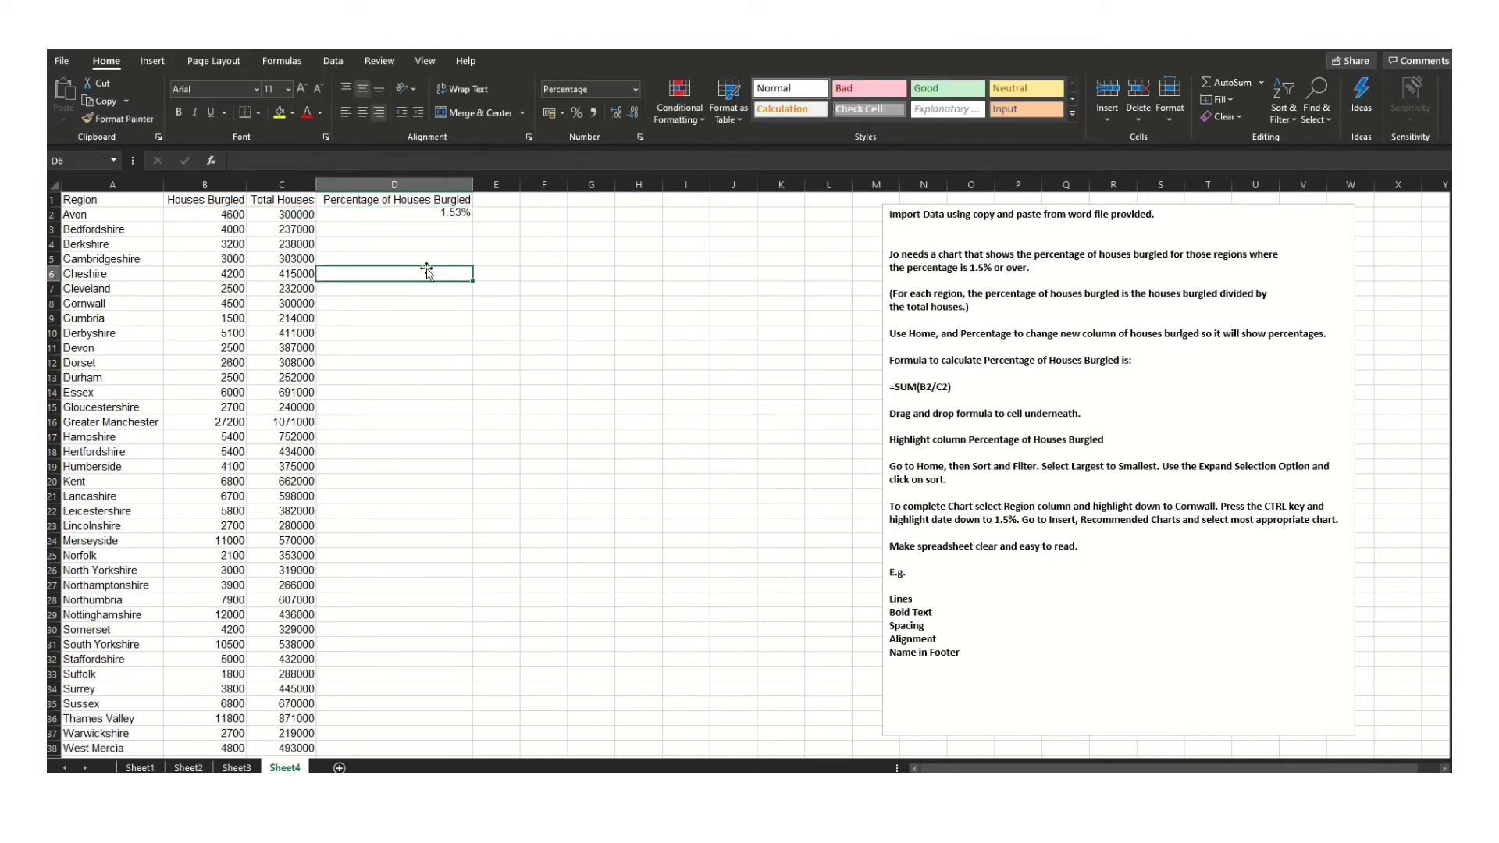
# Fill the formula in D2 down to D41 for all the remaining regions
pyautogui.click(467, 214)
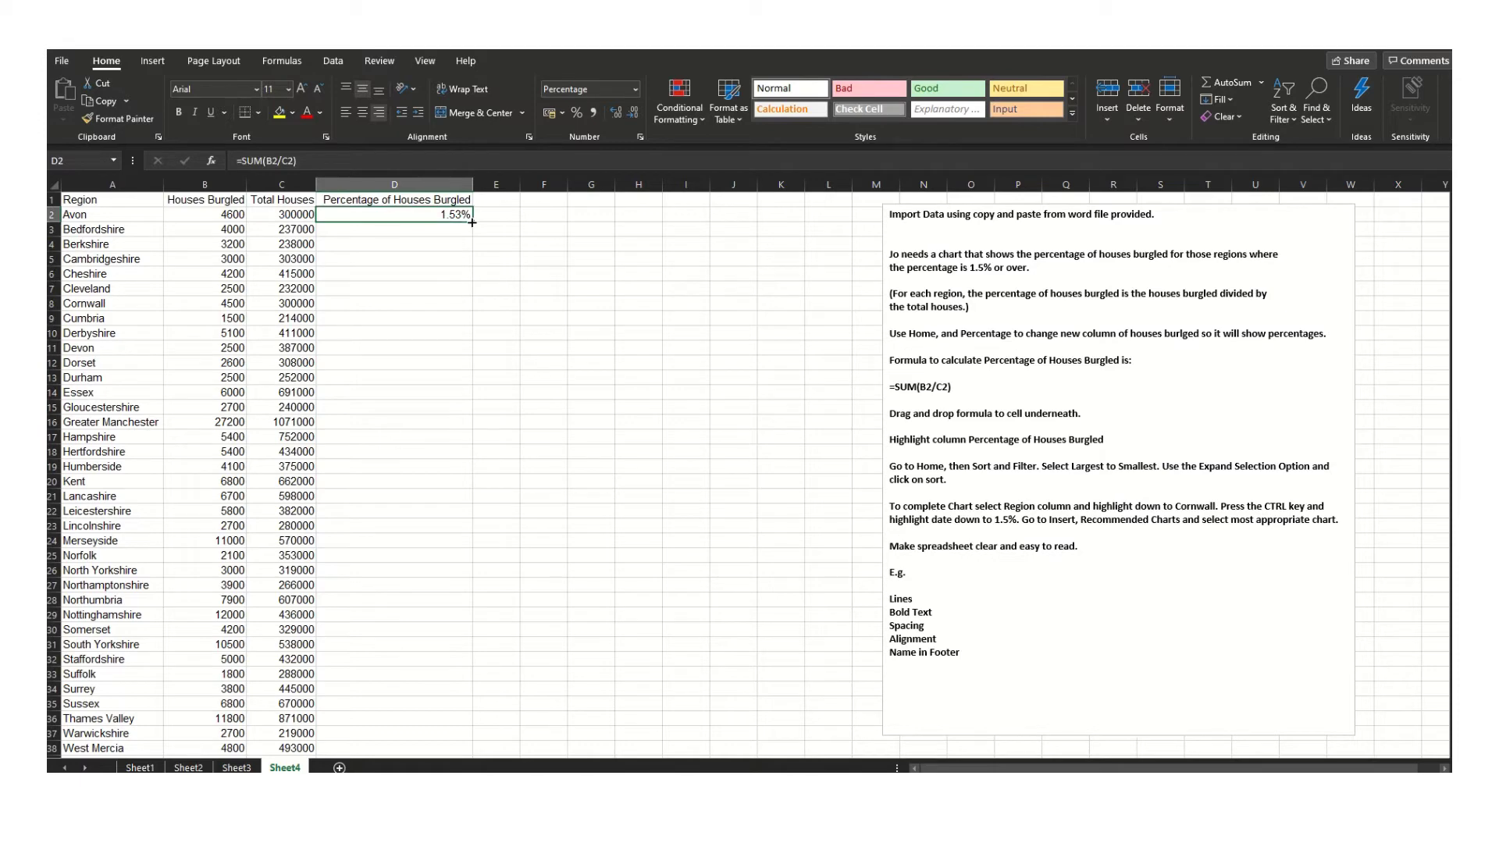
pyautogui.moveTo(471, 222)
pyautogui.mouseDown()
pyautogui.moveTo(429, 757)
pyautogui.moveTo(447, 735)
pyautogui.mouseUp()
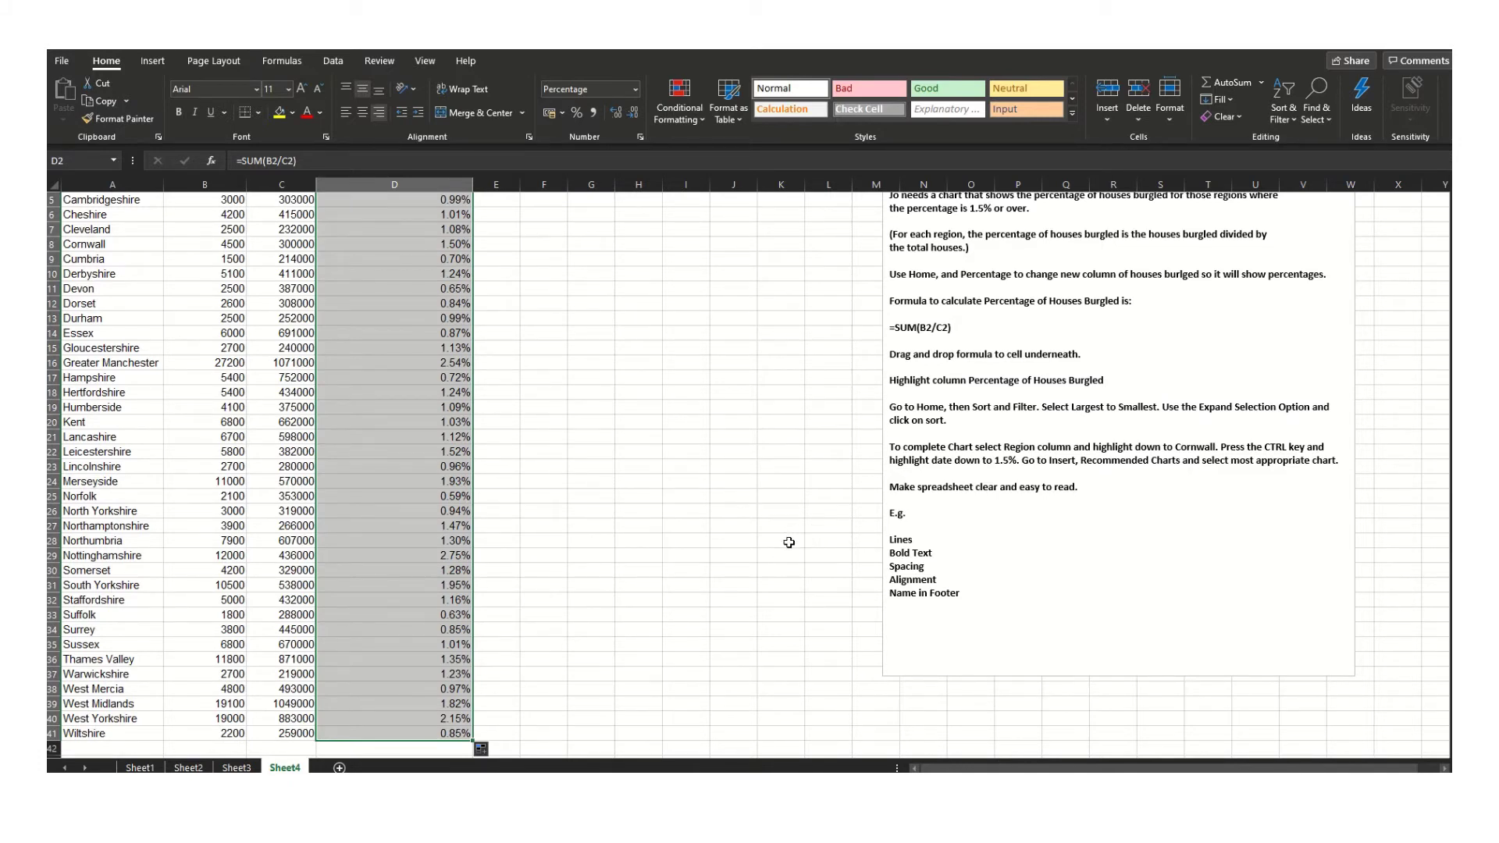
# Try to sort the percentages in D2:D41 from largest to smallest, continuing with the current selection only
pyautogui.scroll(2, 758, 564)
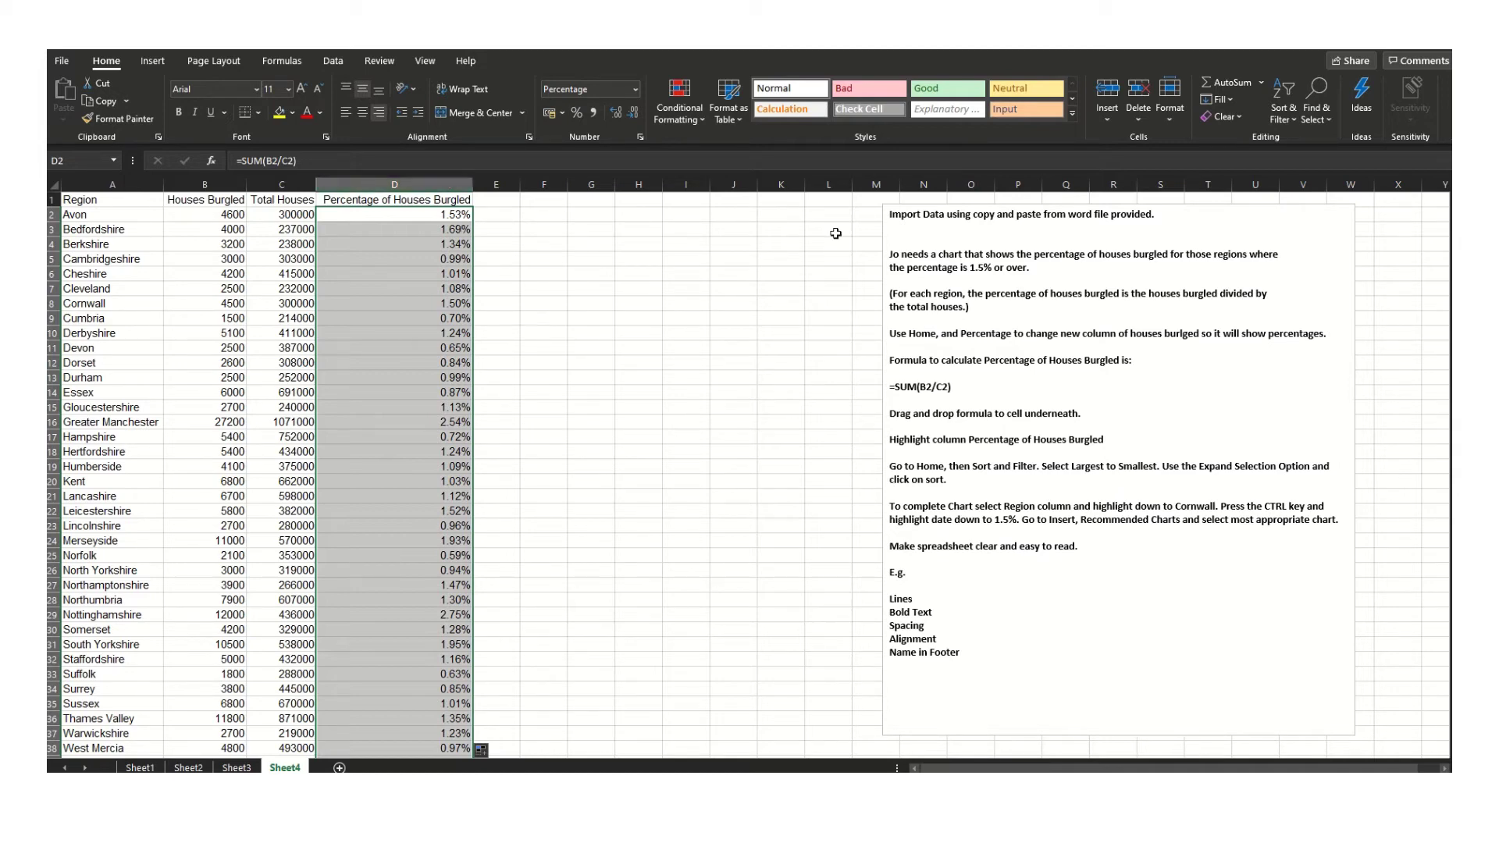
pyautogui.click(1291, 119)
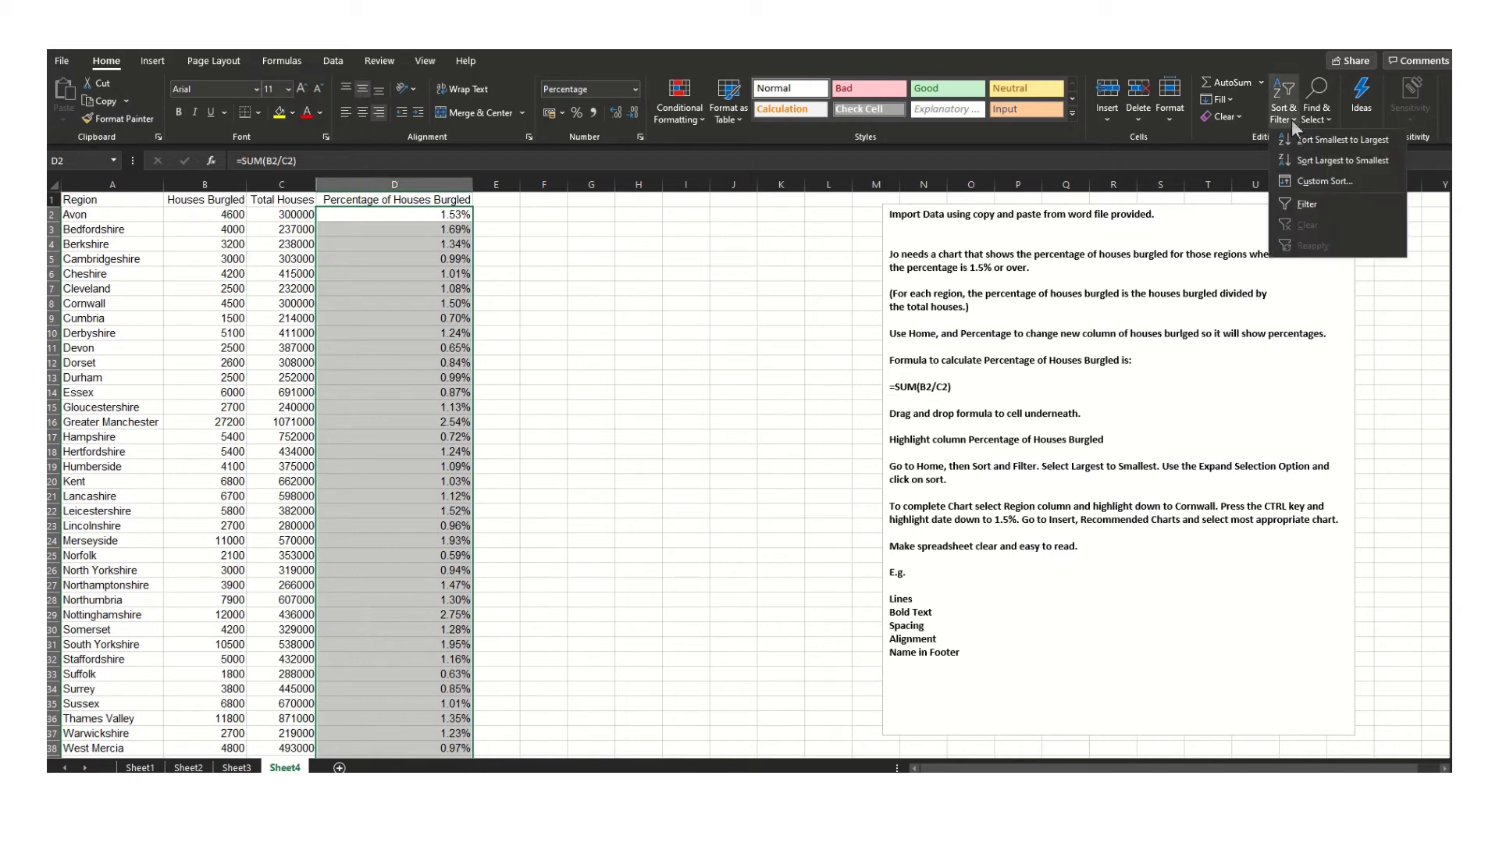
pyautogui.click(1296, 162)
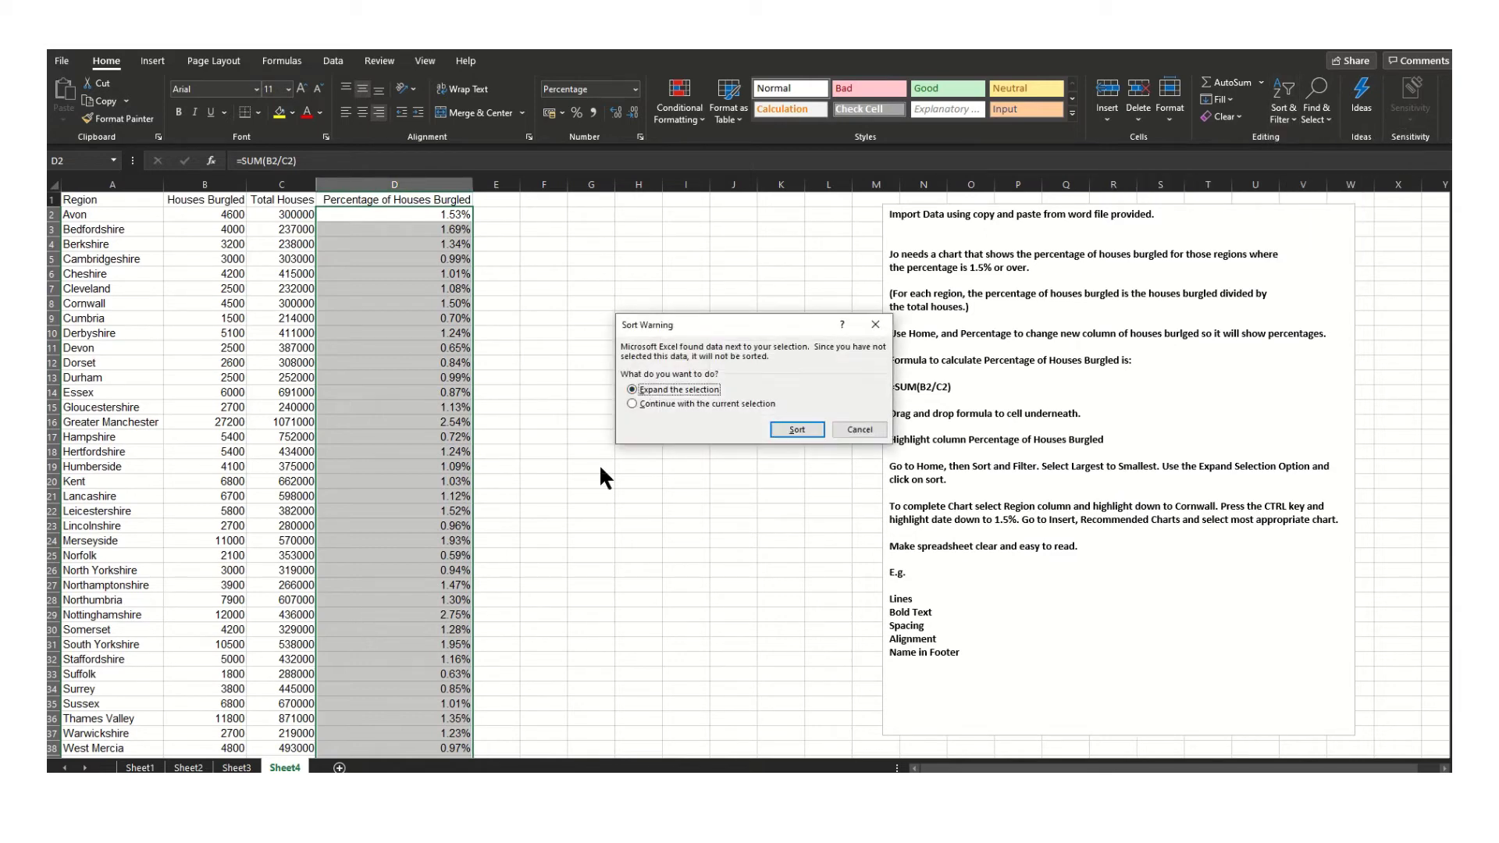
pyautogui.click(684, 404)
pyautogui.click(782, 429)
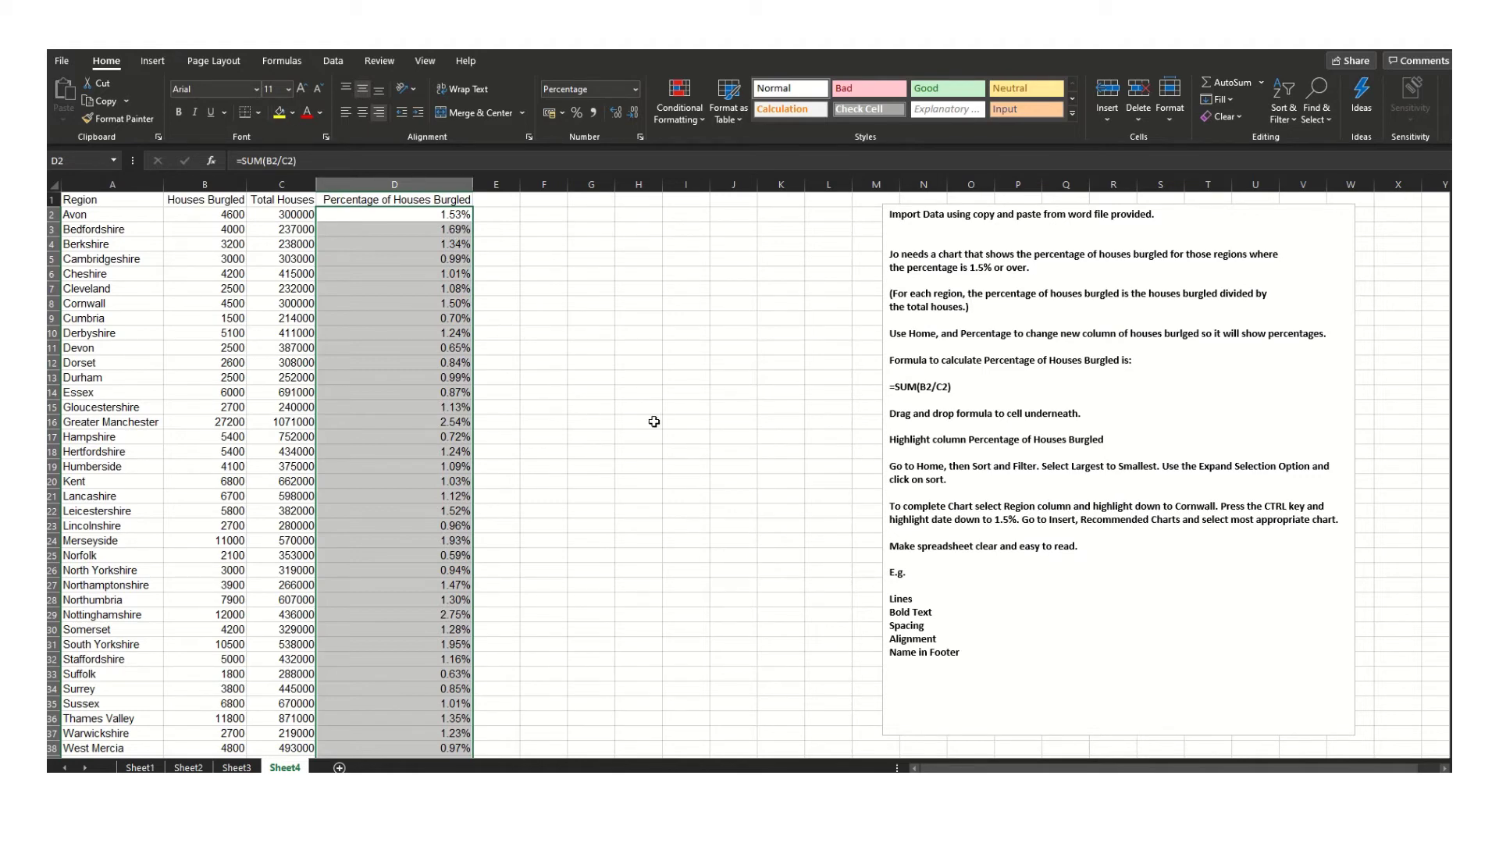
# Undo back to the single formula in D2 and refill it down to D41
pyautogui.hotkey('ctrl', 'z')
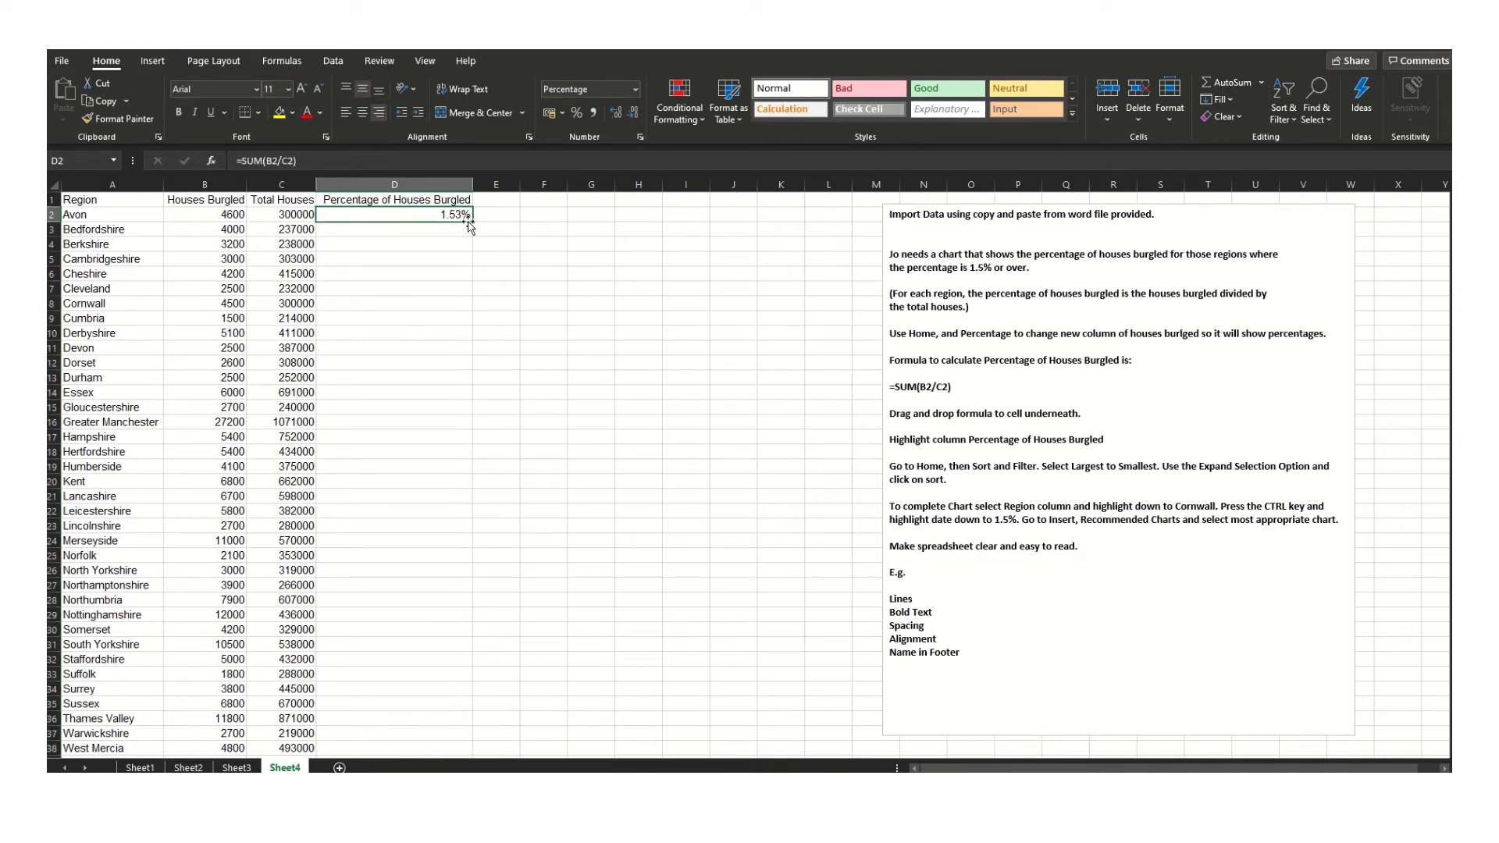
pyautogui.moveTo(472, 222); pyautogui.dragTo(431, 755)
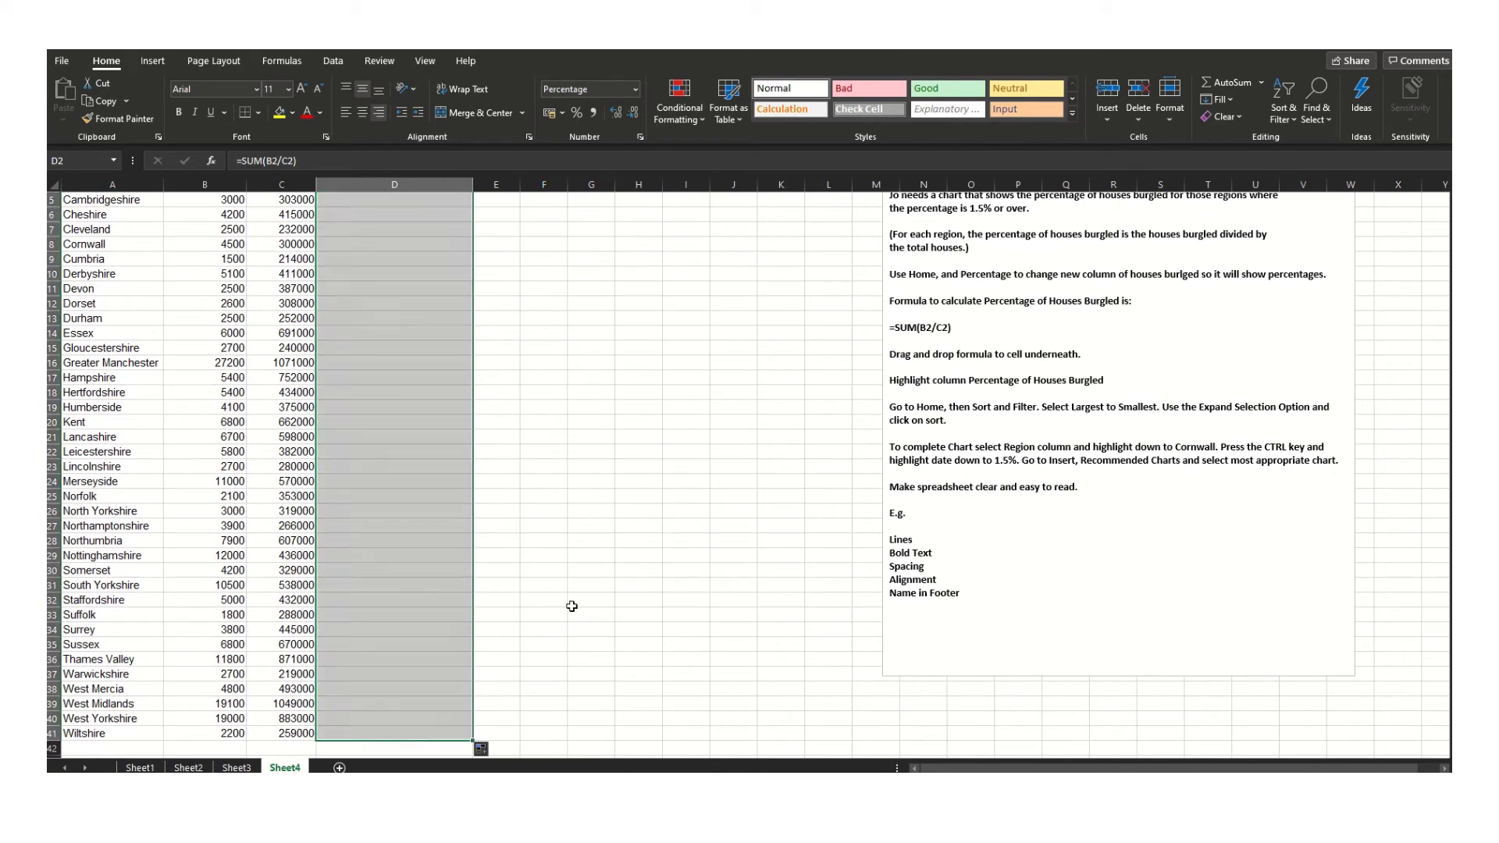
# Sort the Percentage of Houses Burgled column from largest to smallest, expanding the selection to the neighbouring columns
pyautogui.scroll(1, 587, 585)
pyautogui.scroll(1, 587, 586)
pyautogui.click(432, 185)
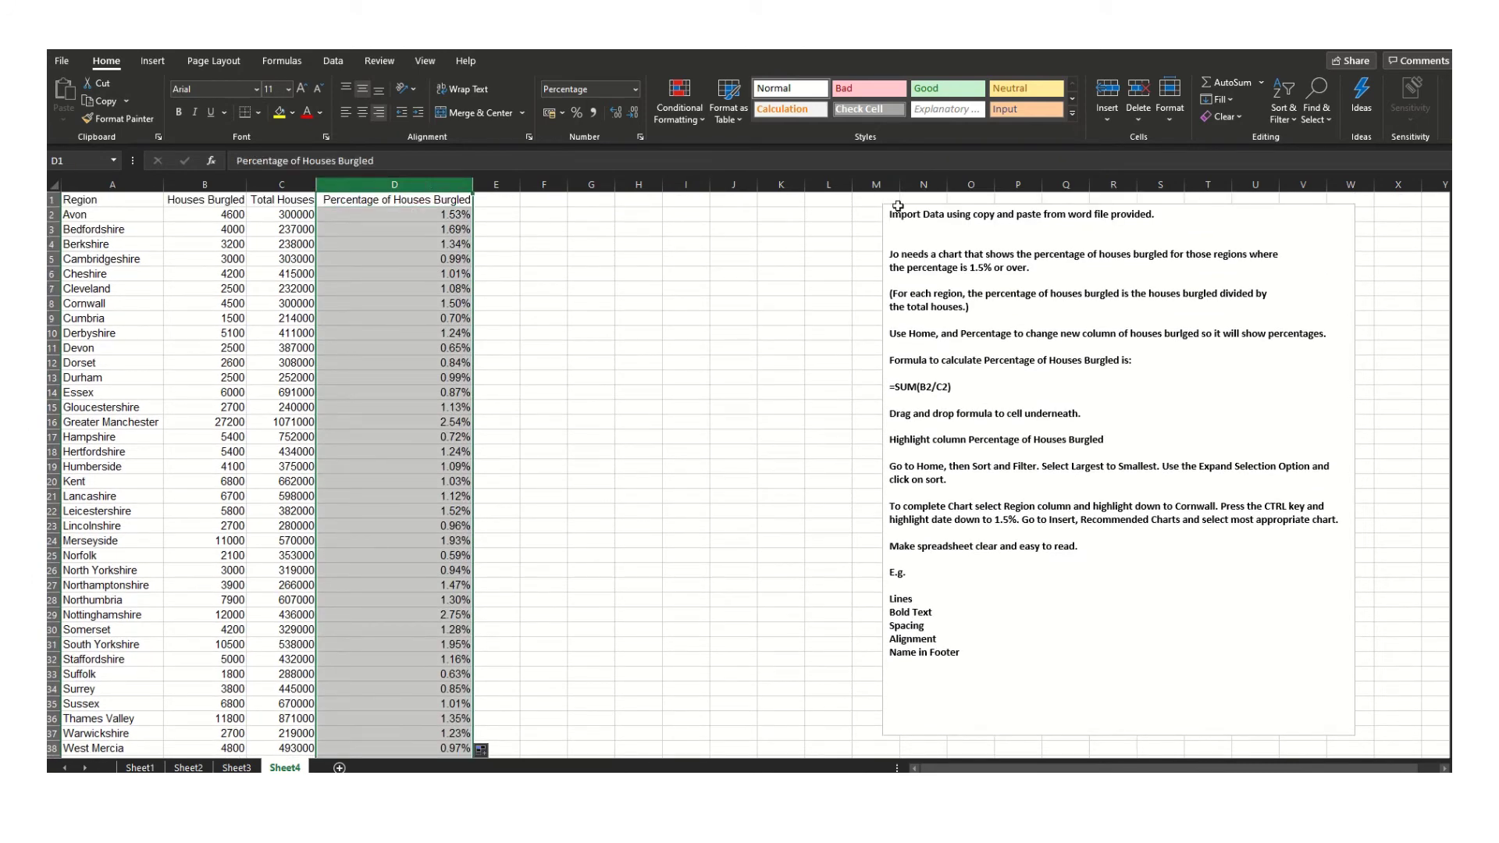
pyautogui.click(1289, 115)
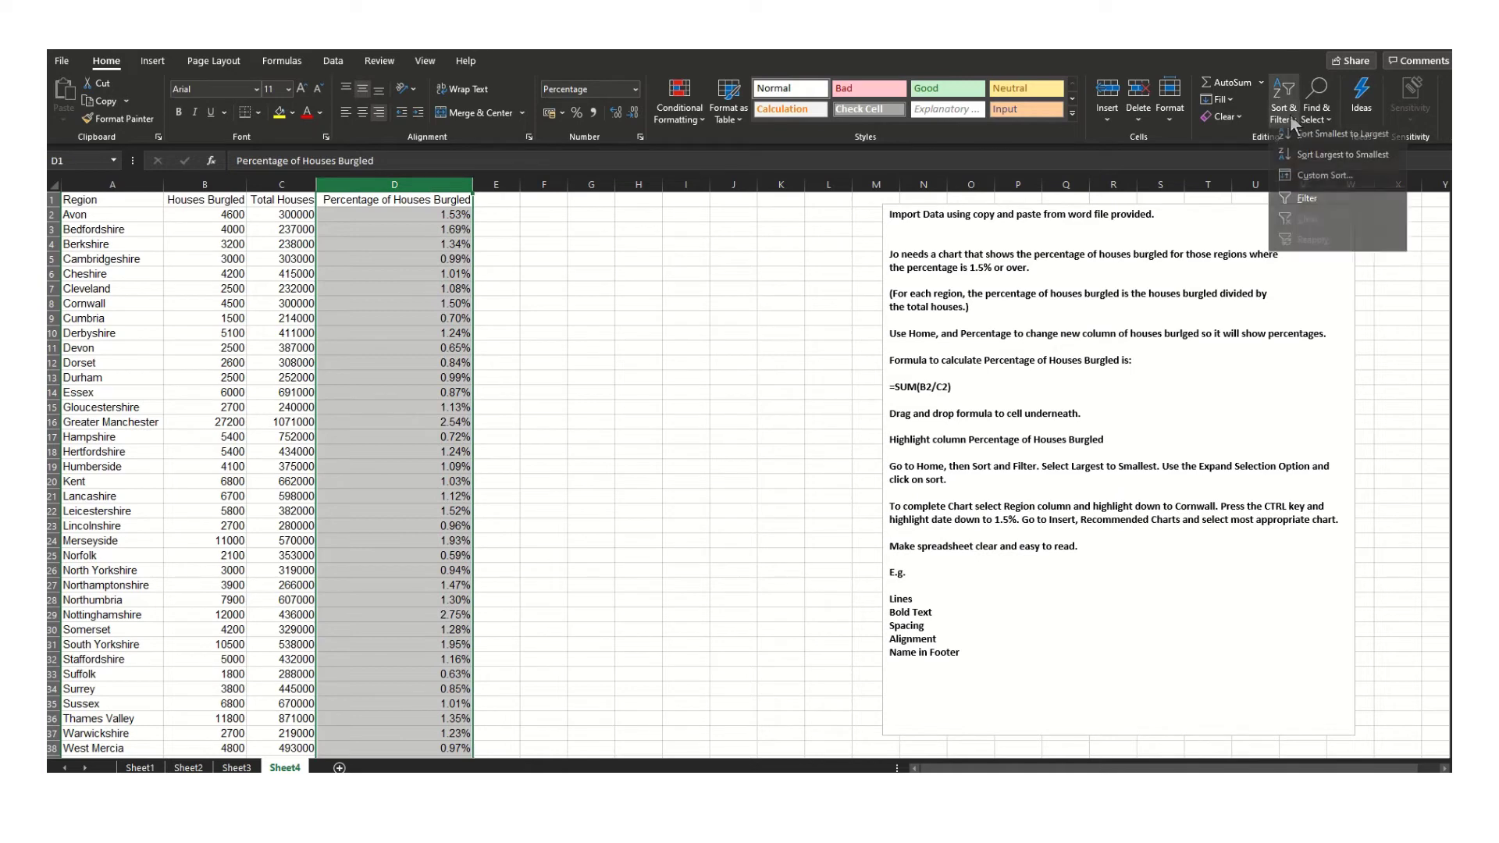
pyautogui.click(1319, 161)
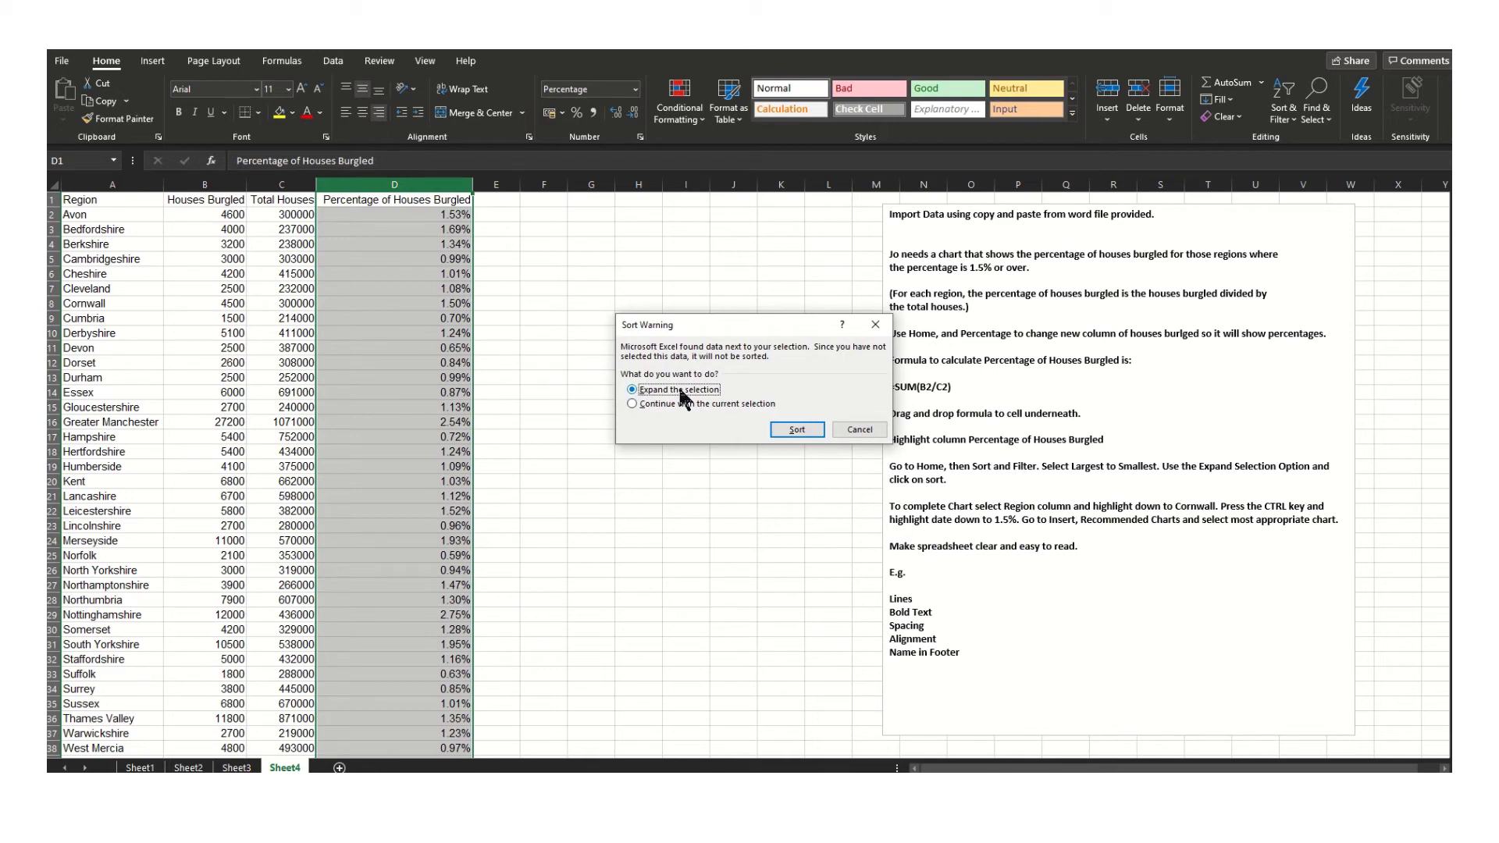
pyautogui.click(794, 430)
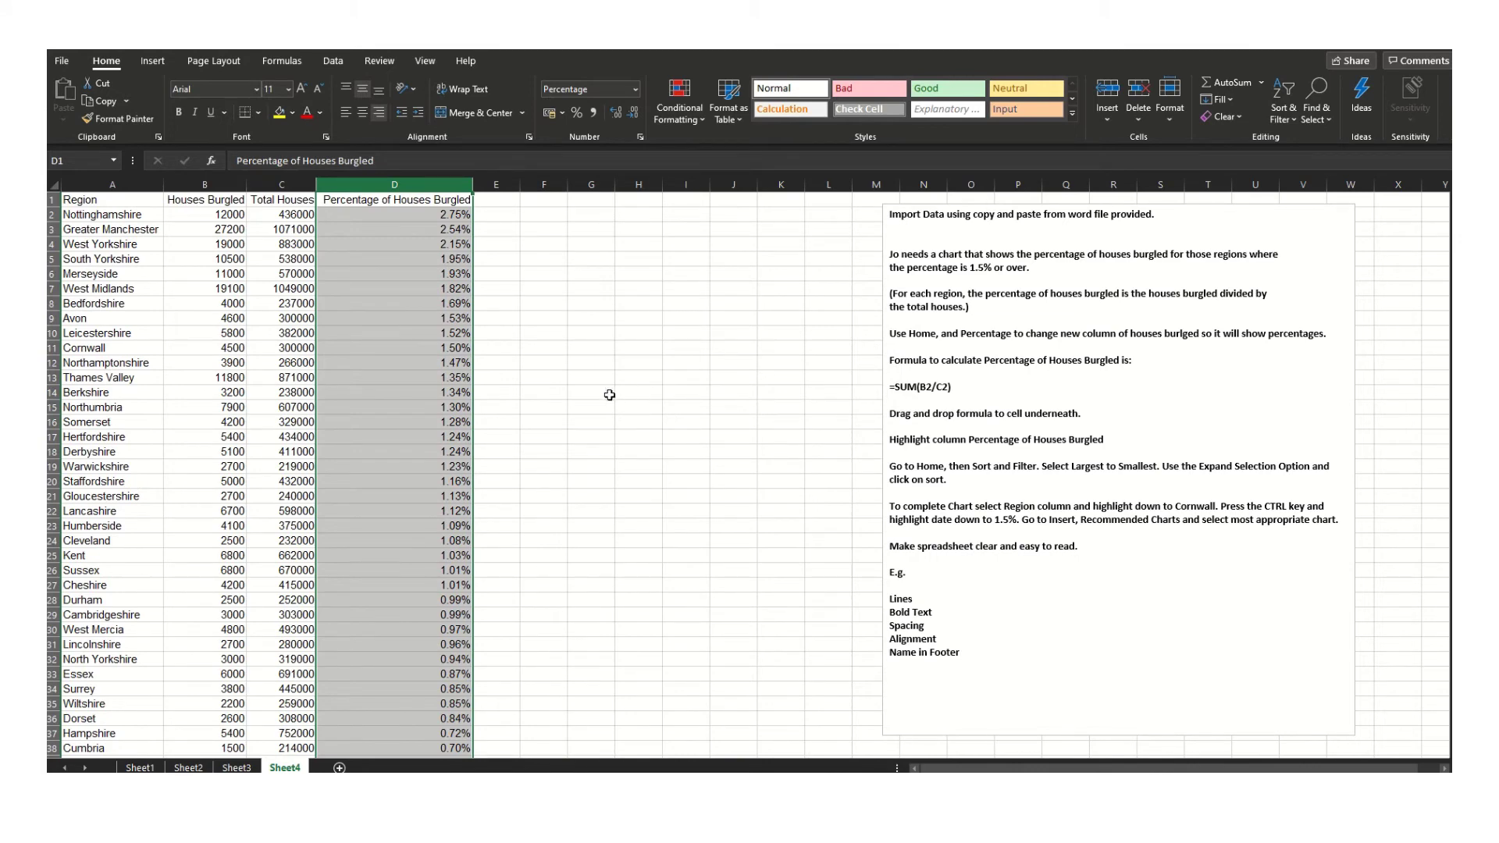
# Make the column headings in row 1 and the region names in A2:A41 bold
pyautogui.click(455, 200)
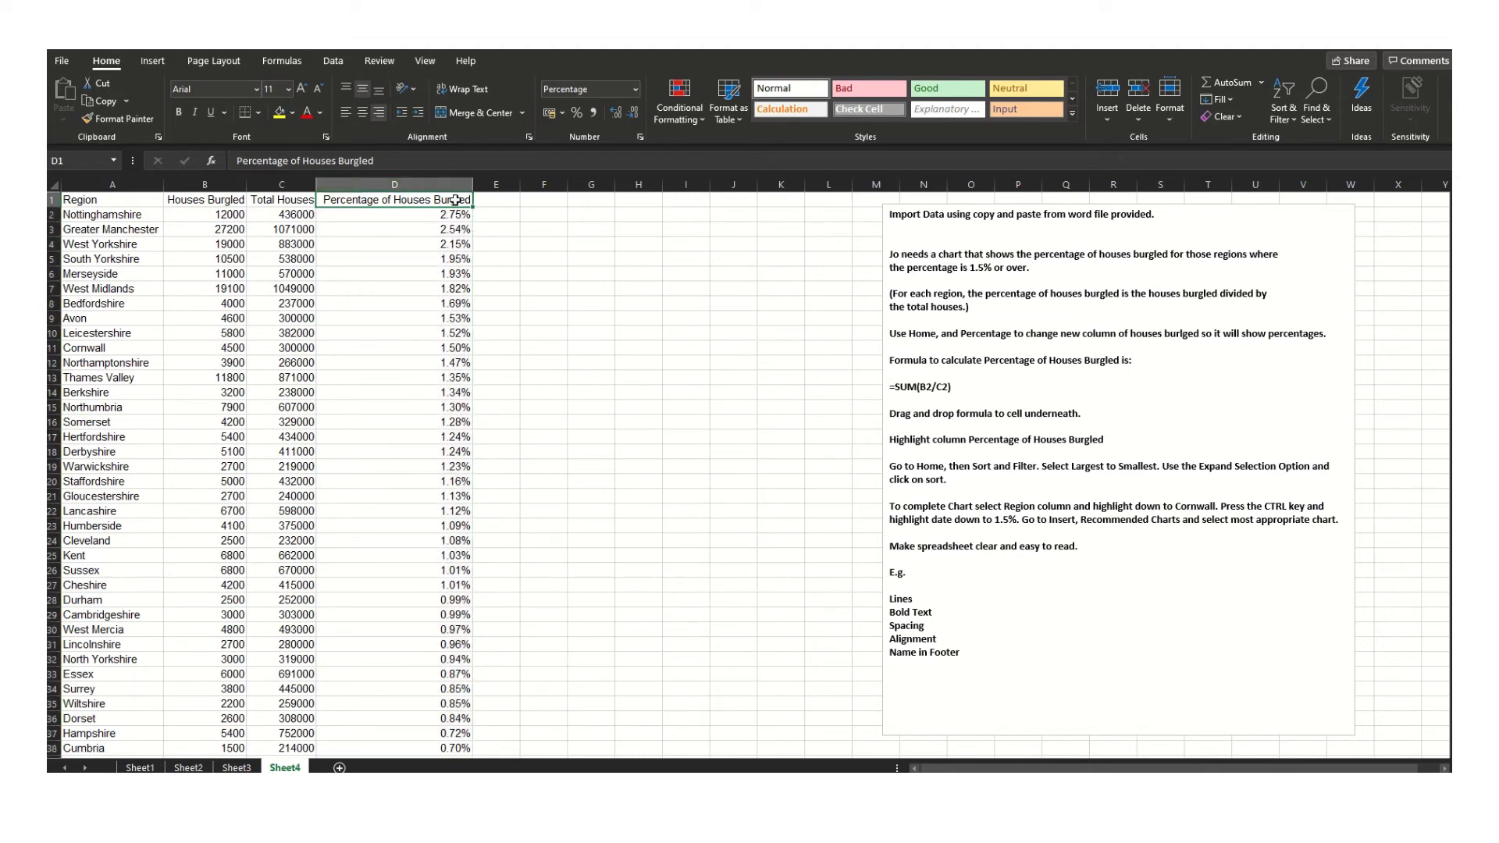
pyautogui.moveTo(455, 200); pyautogui.dragTo(129, 734)
pyautogui.click(178, 112)
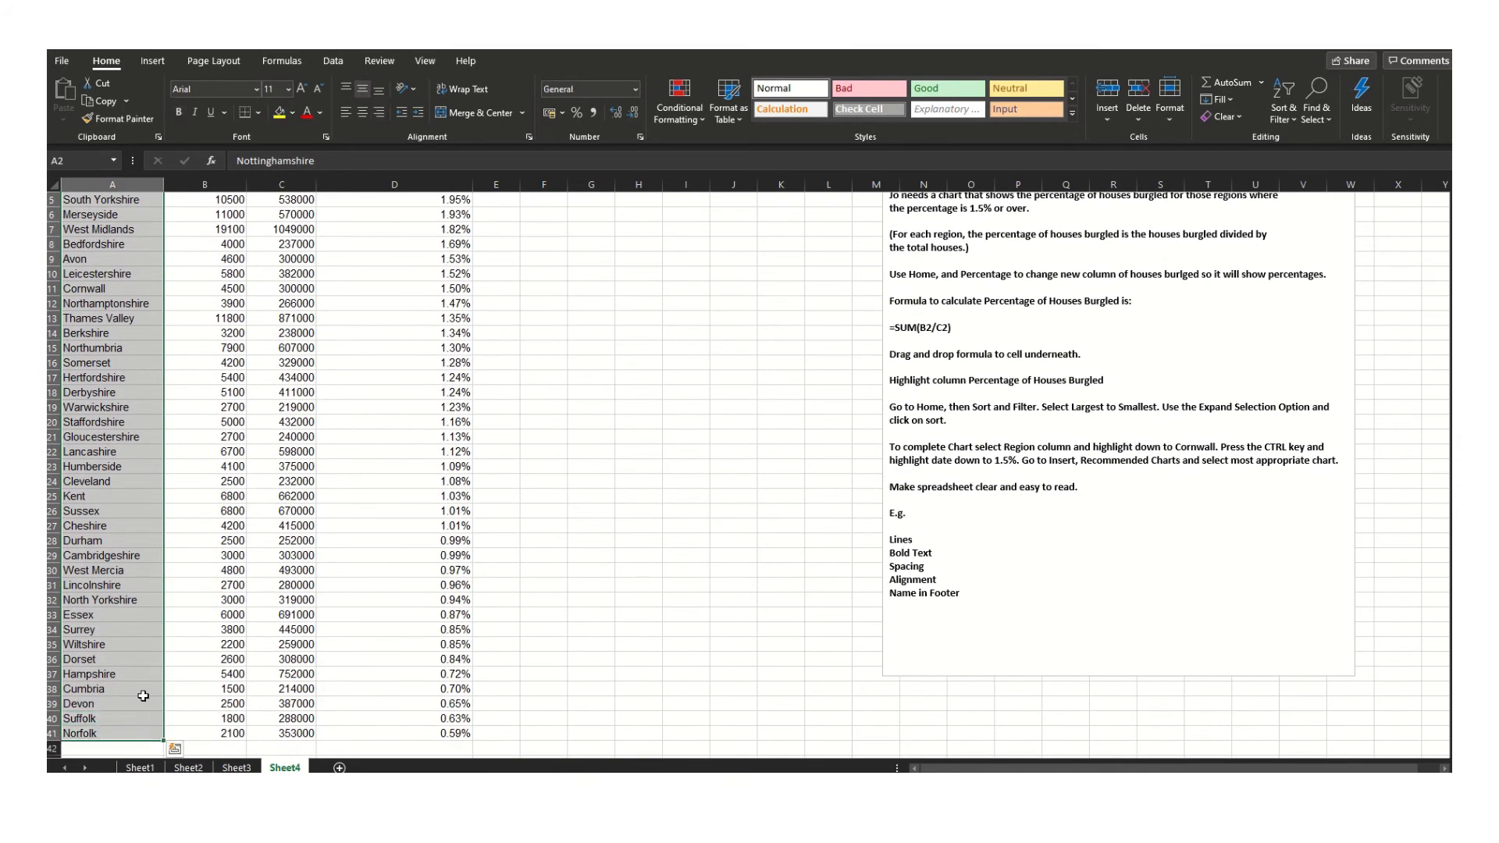
pyautogui.click(179, 115)
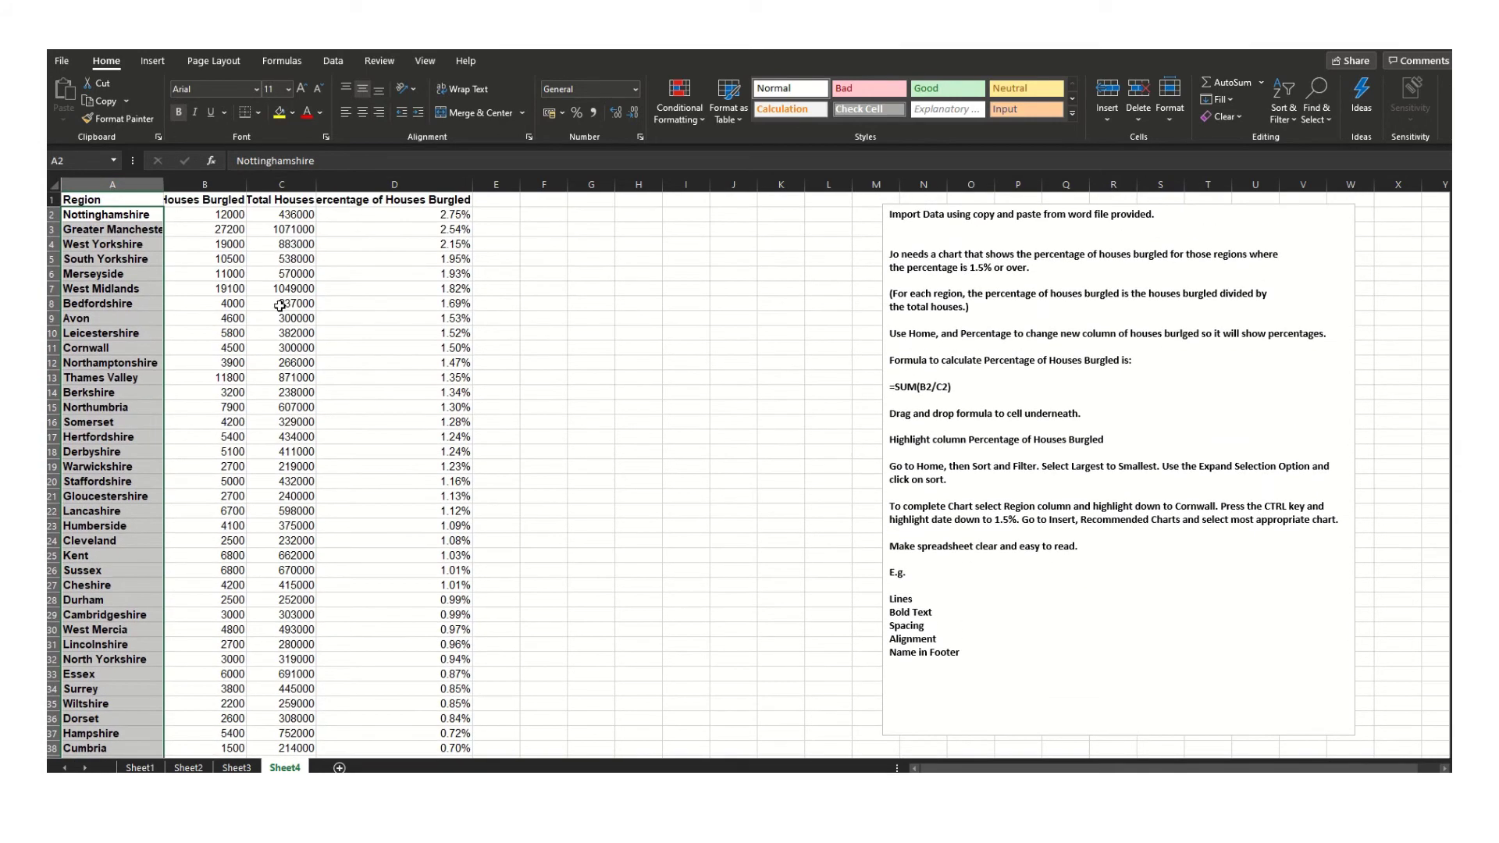
# Apply All Borders to the whole burglary table, A1 through D41
pyautogui.scroll(-4, 345, 401)
pyautogui.moveTo(457, 616); pyautogui.dragTo(97, 202)
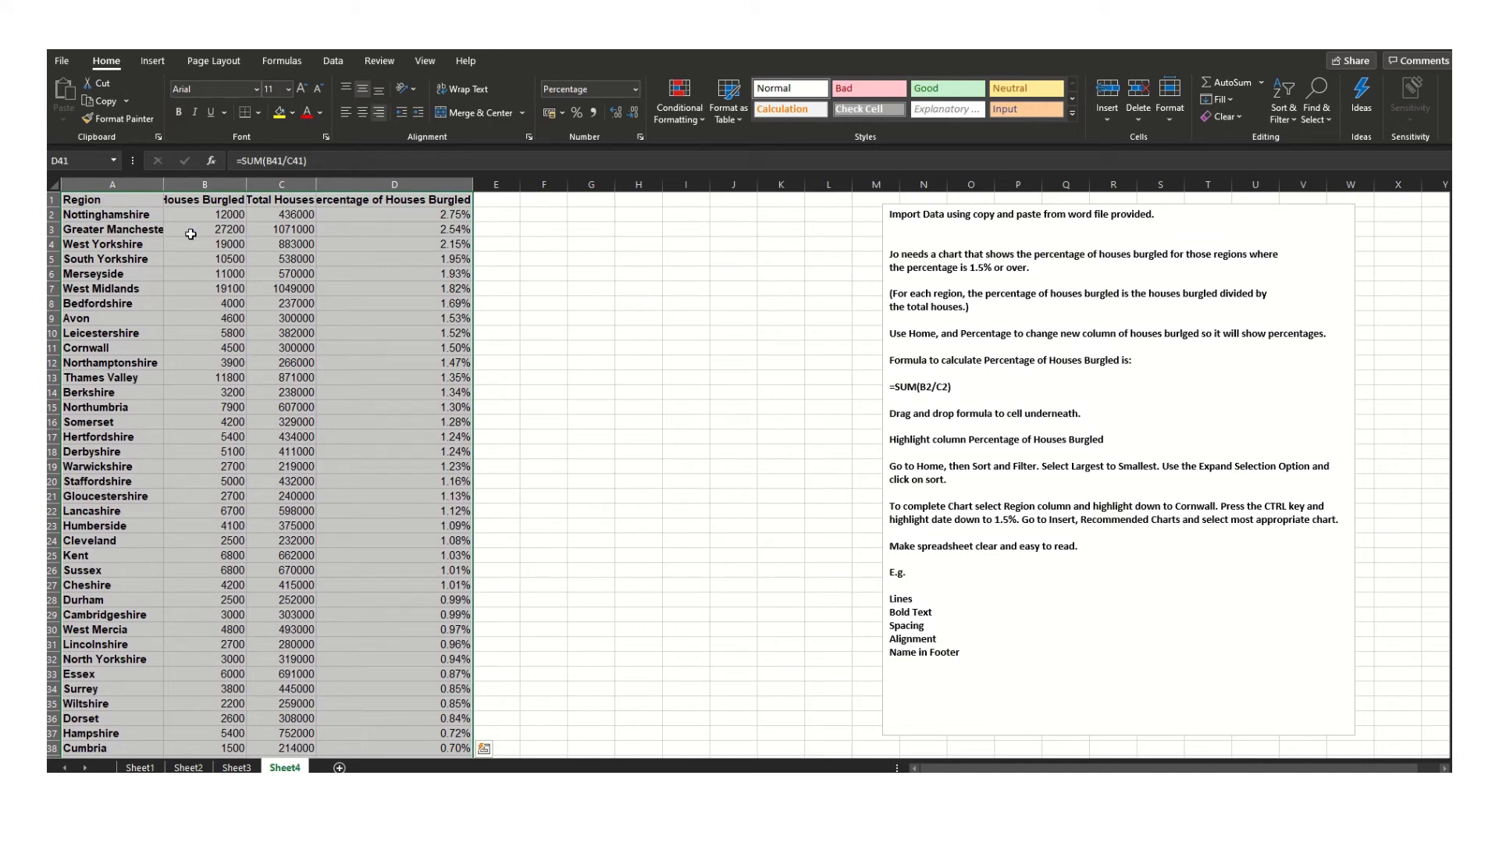
pyautogui.click(258, 113)
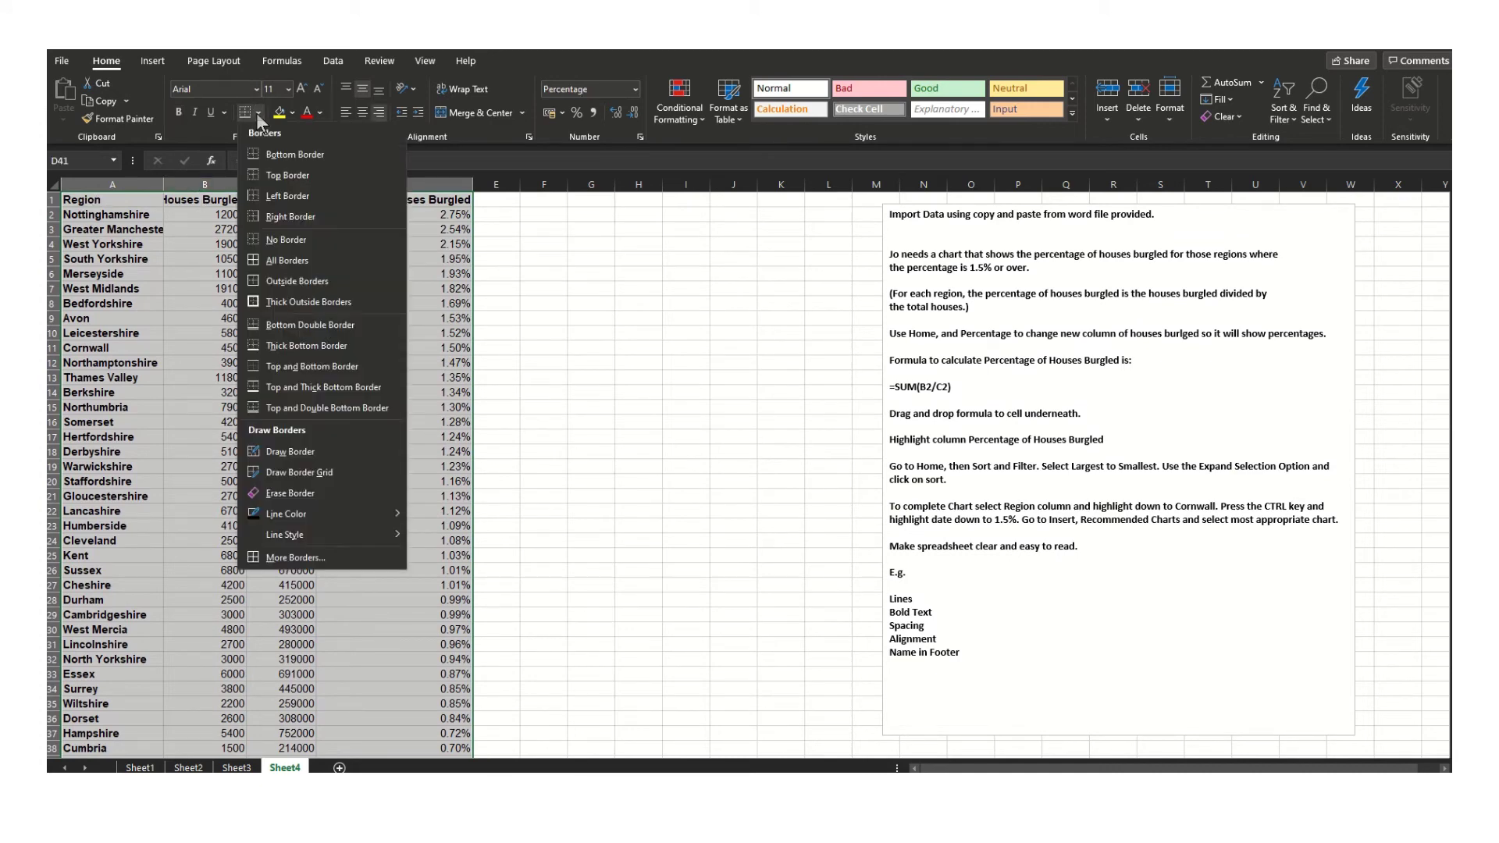
pyautogui.click(305, 264)
pyautogui.scroll(-1, 276, 330)
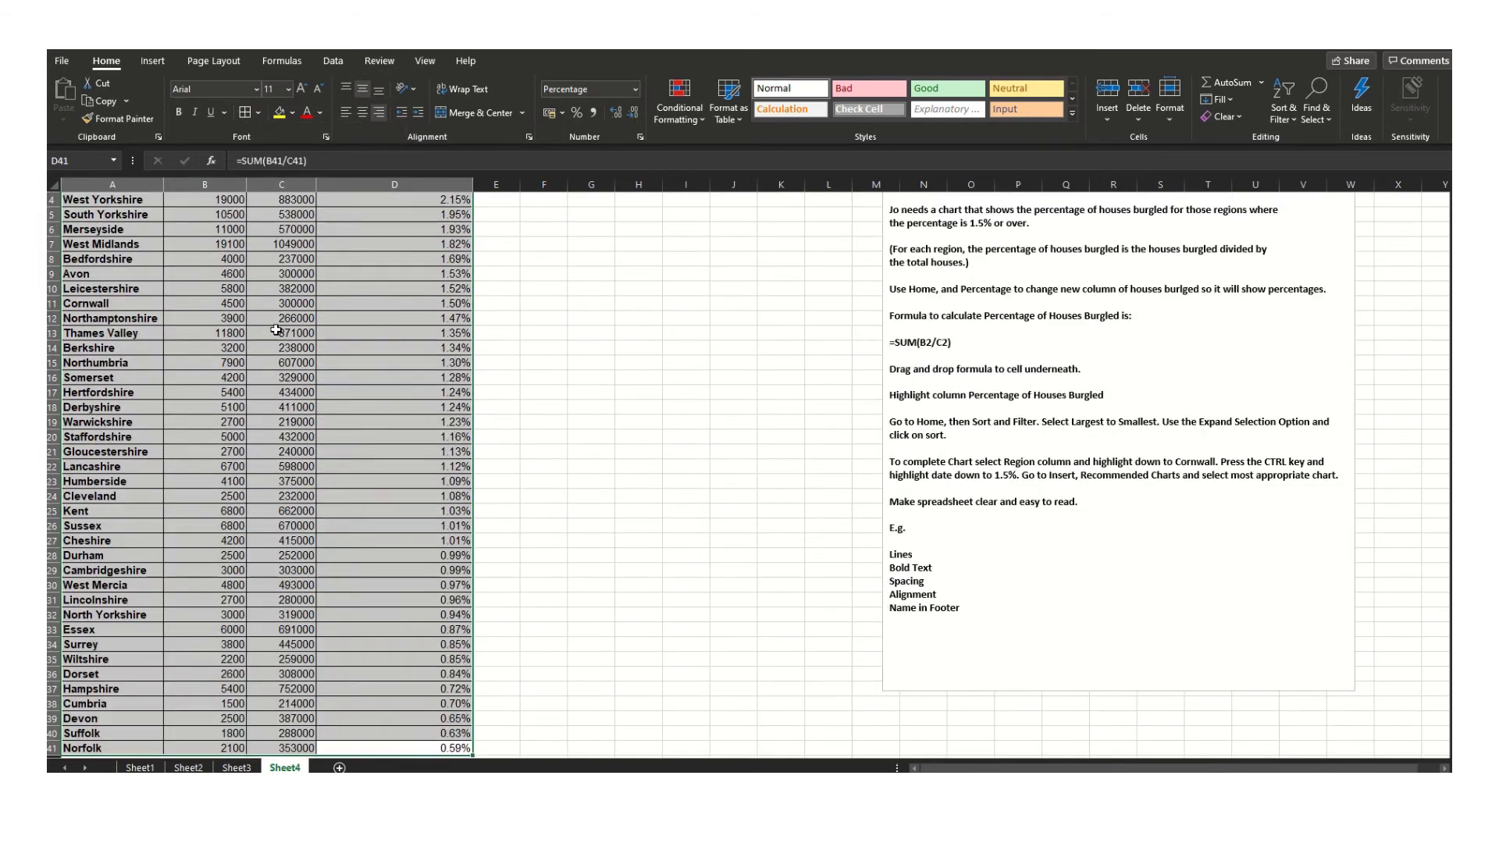
pyautogui.scroll(1, 277, 331)
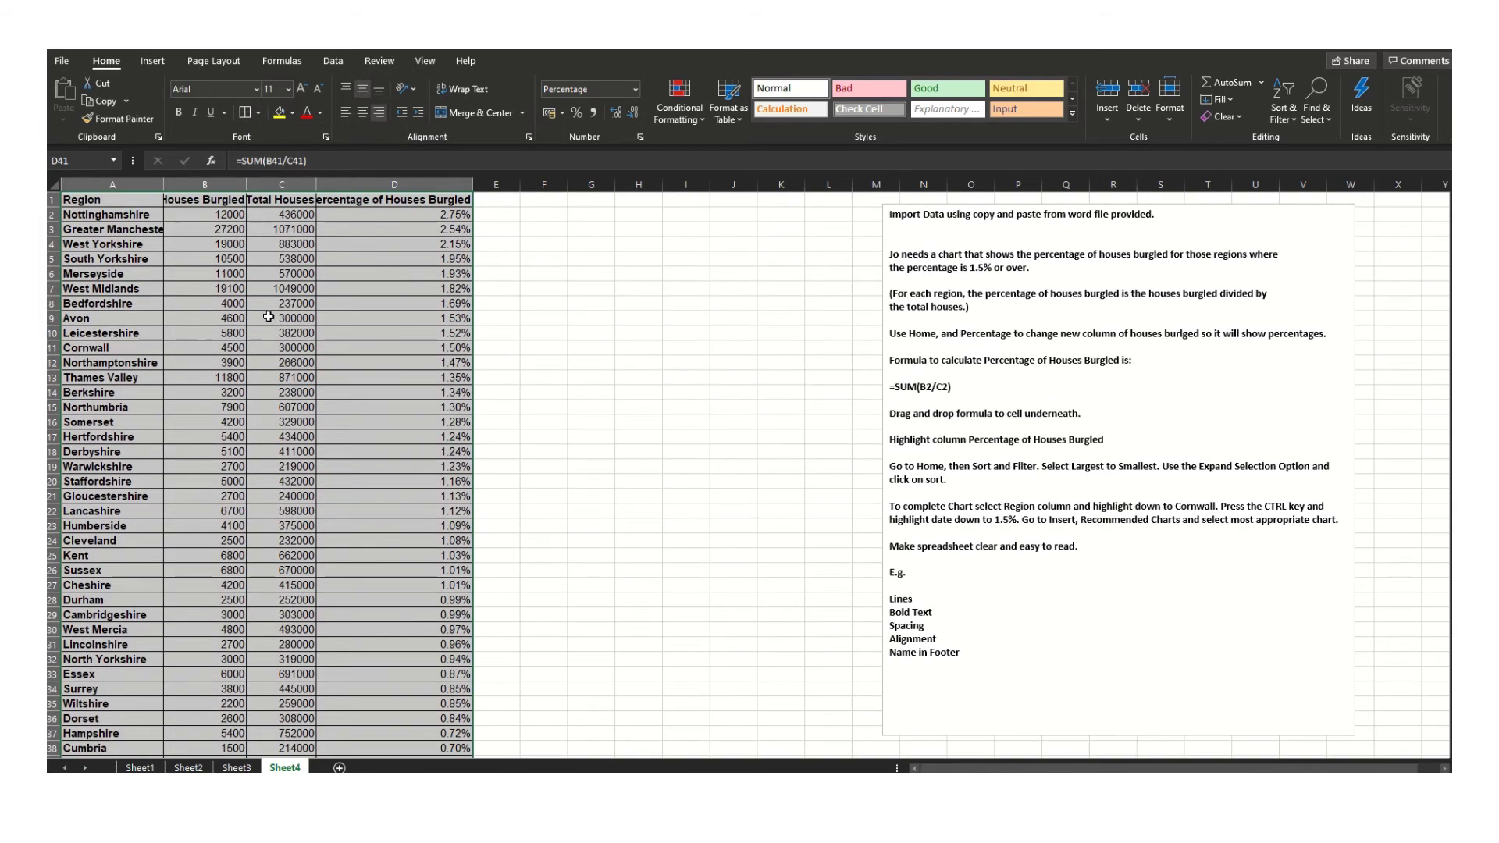
# Auto-fit columns B, C and D to their bold headings, then deselect the table
pyautogui.doubleClick(248, 183)
pyautogui.doubleClick(332, 184)
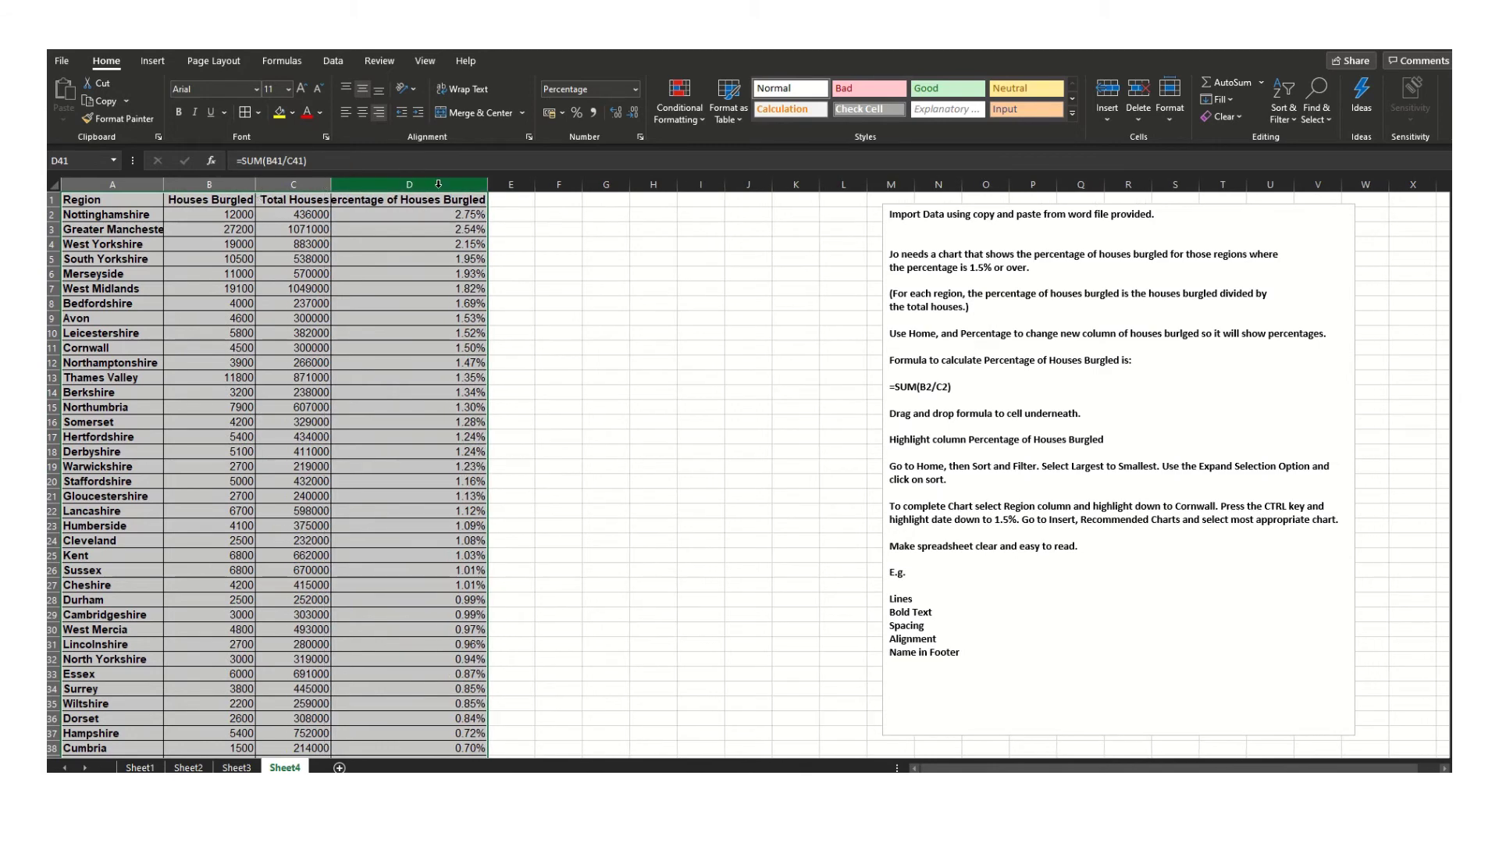
pyautogui.doubleClick(488, 183)
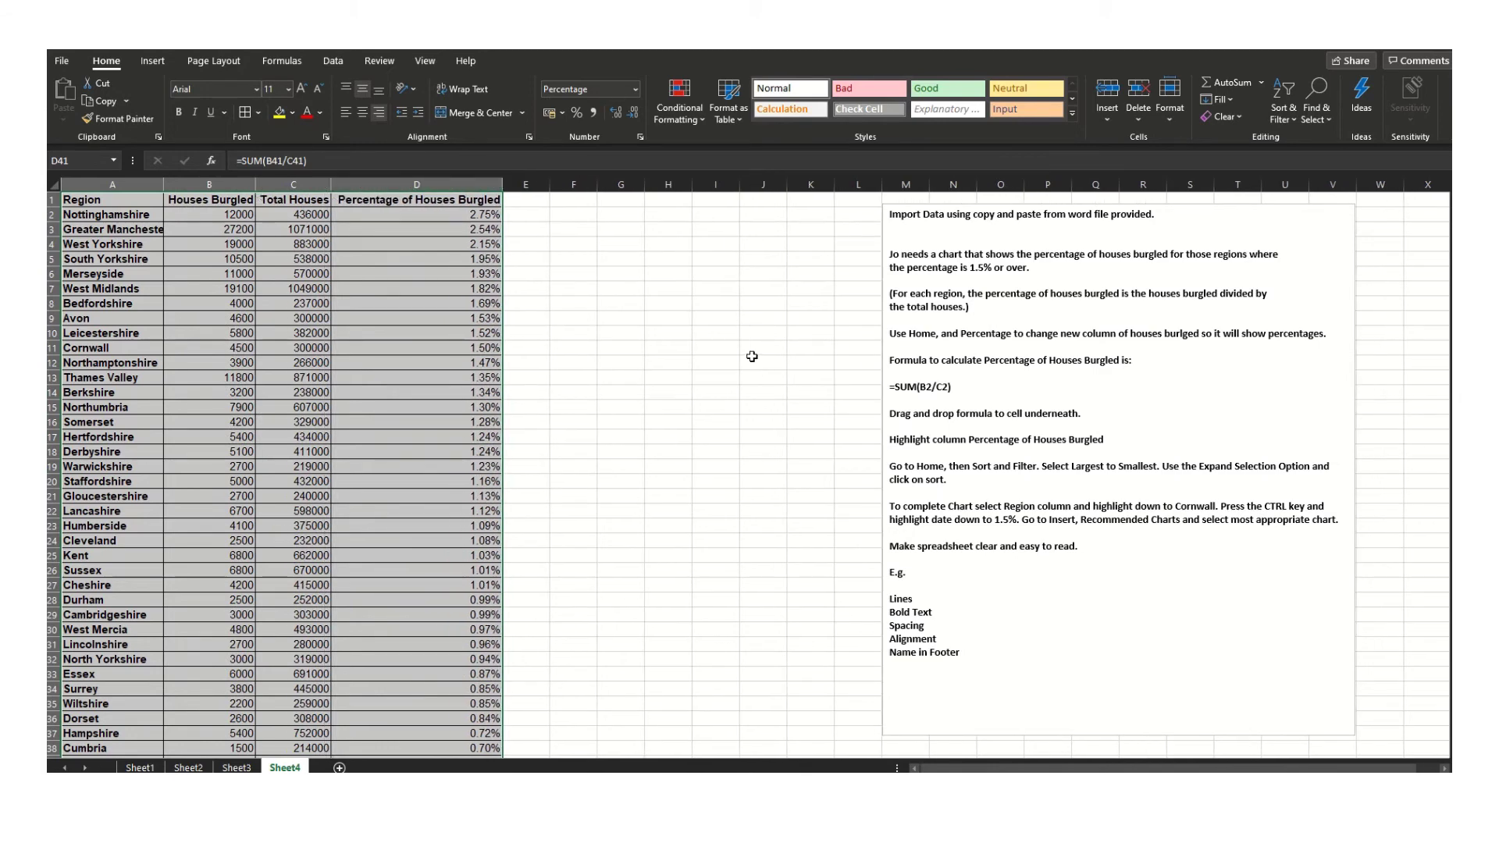
pyautogui.click(723, 394)
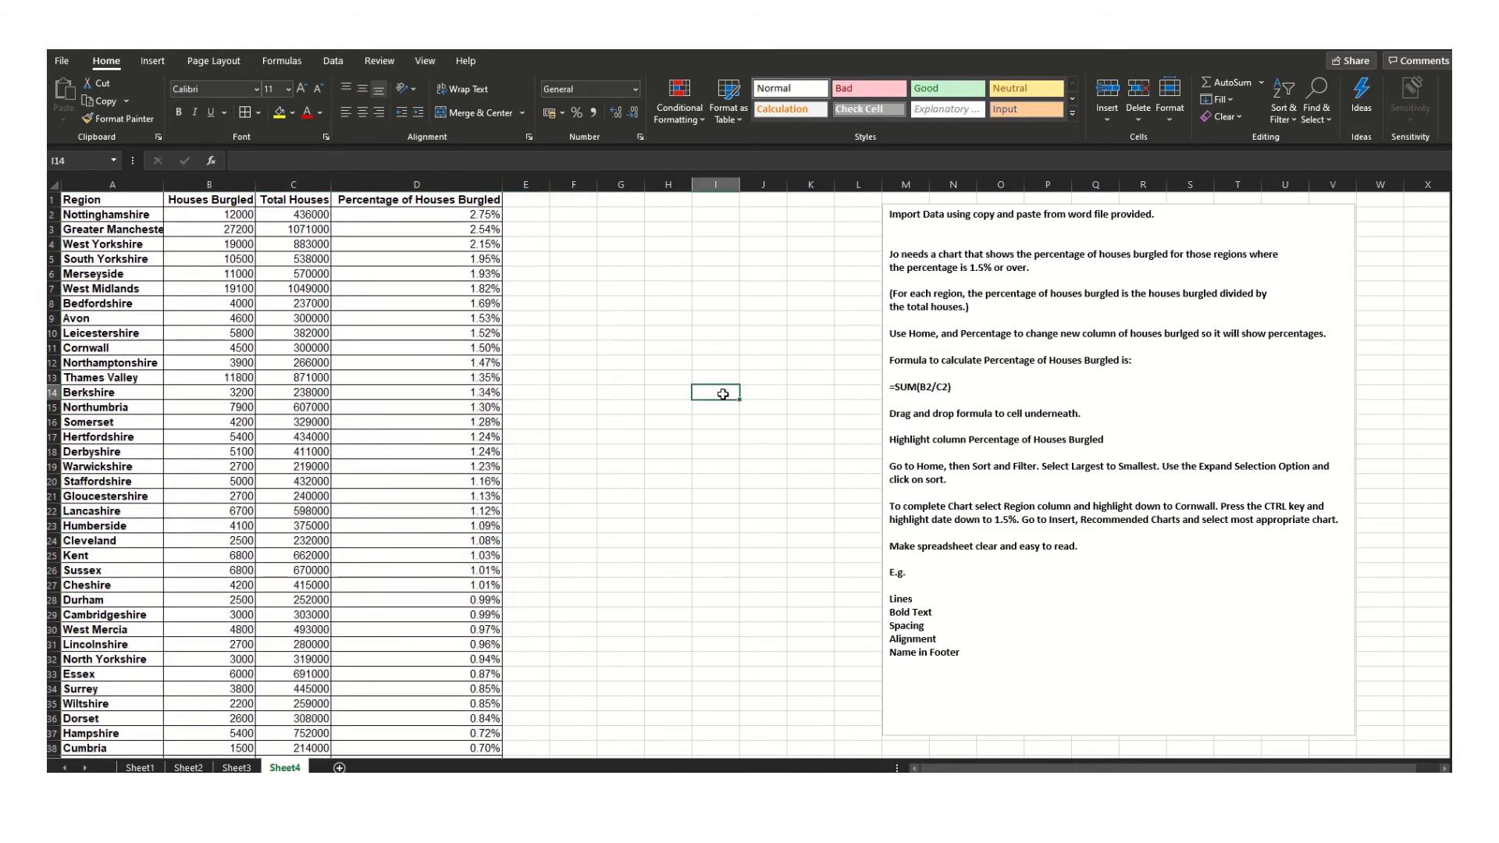
# Add the Page 1 of ? footer to the sheet and replace its centre text with the author's full name
pyautogui.click(153, 61)
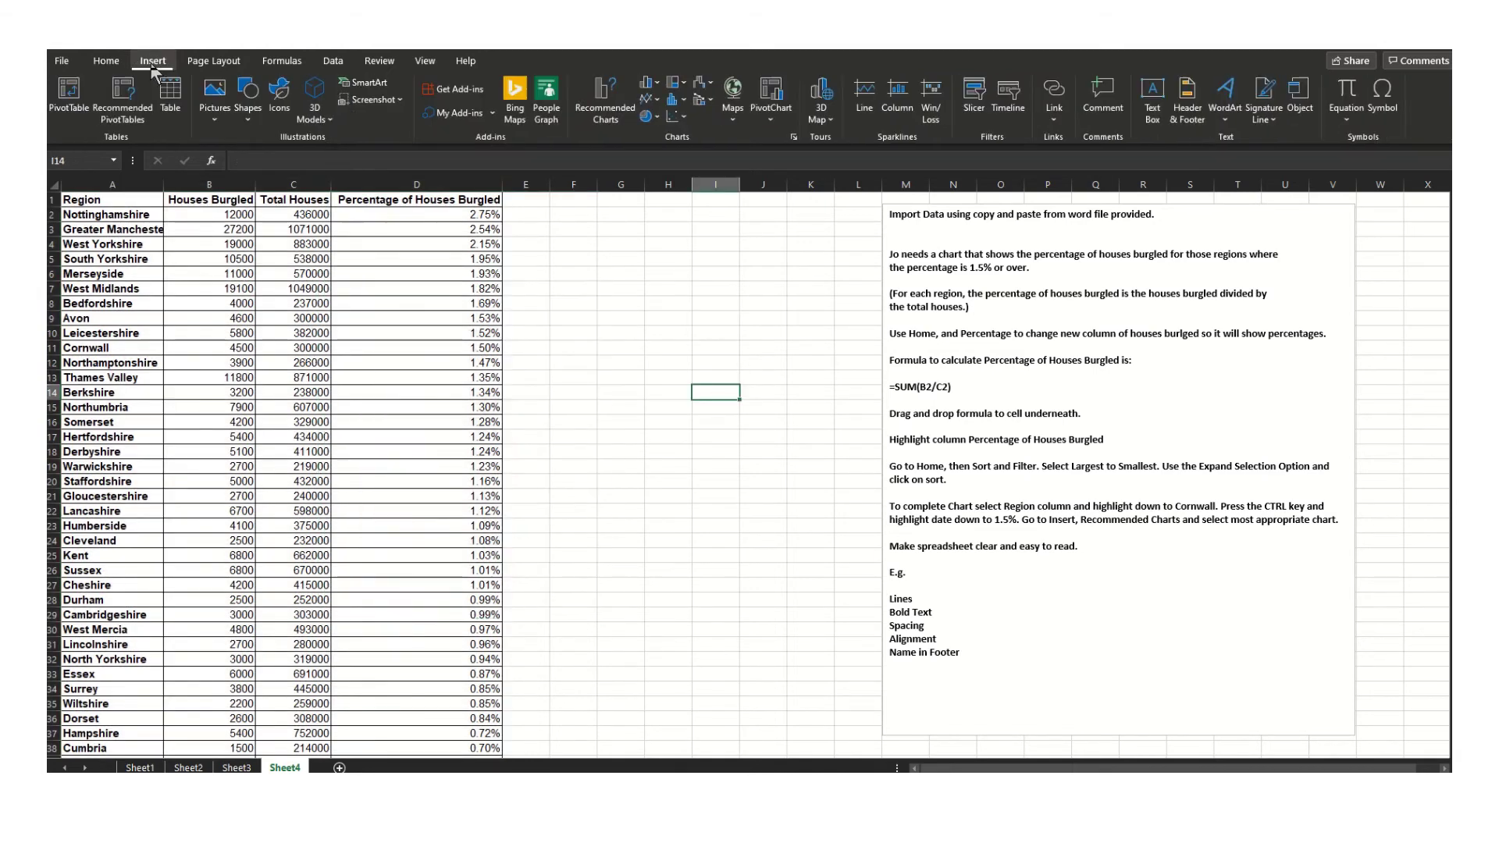
pyautogui.click(1187, 121)
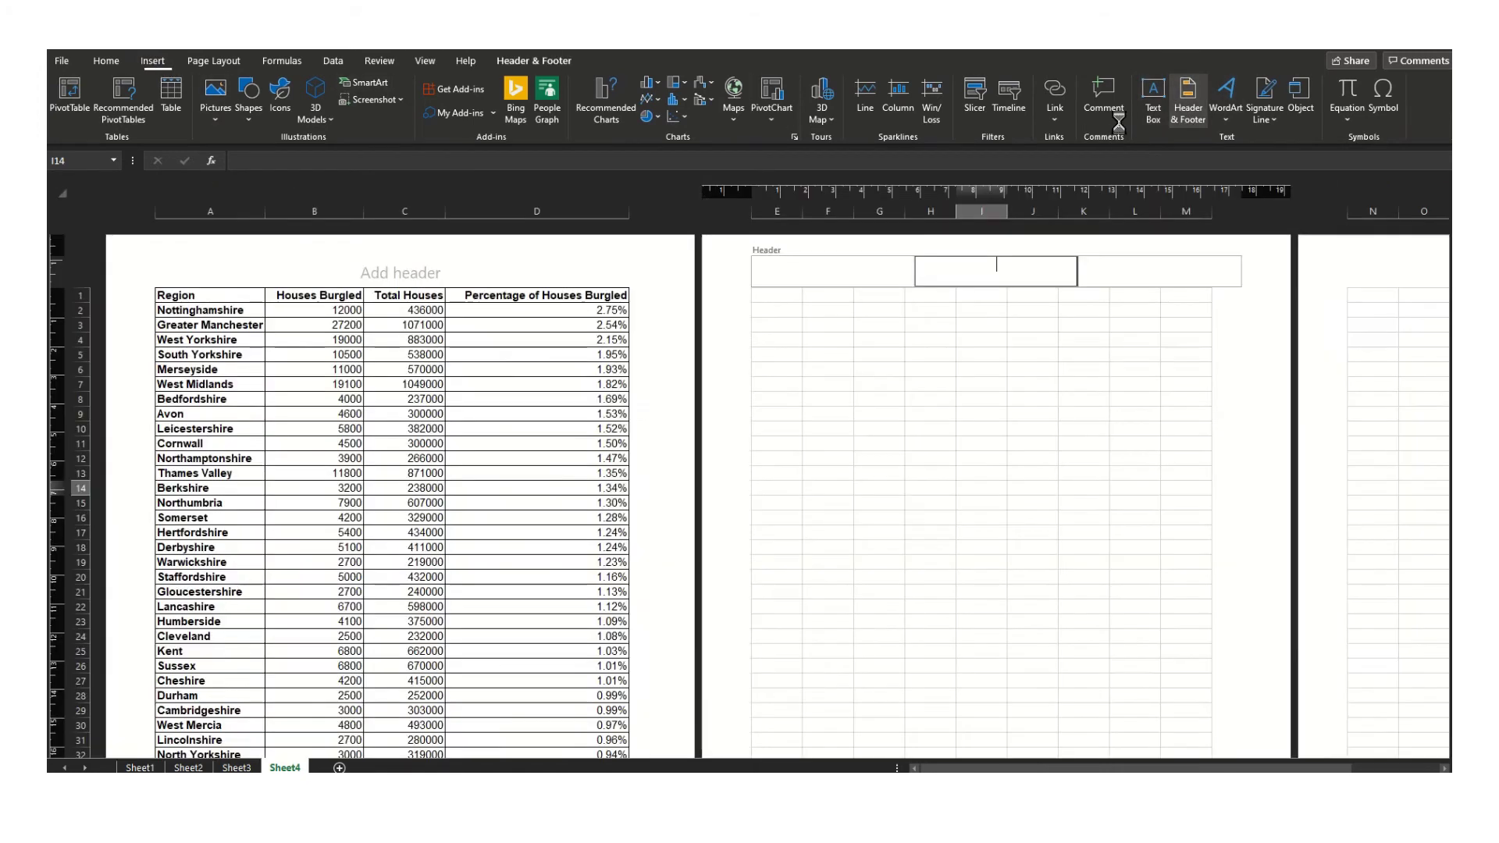
pyautogui.click(95, 106)
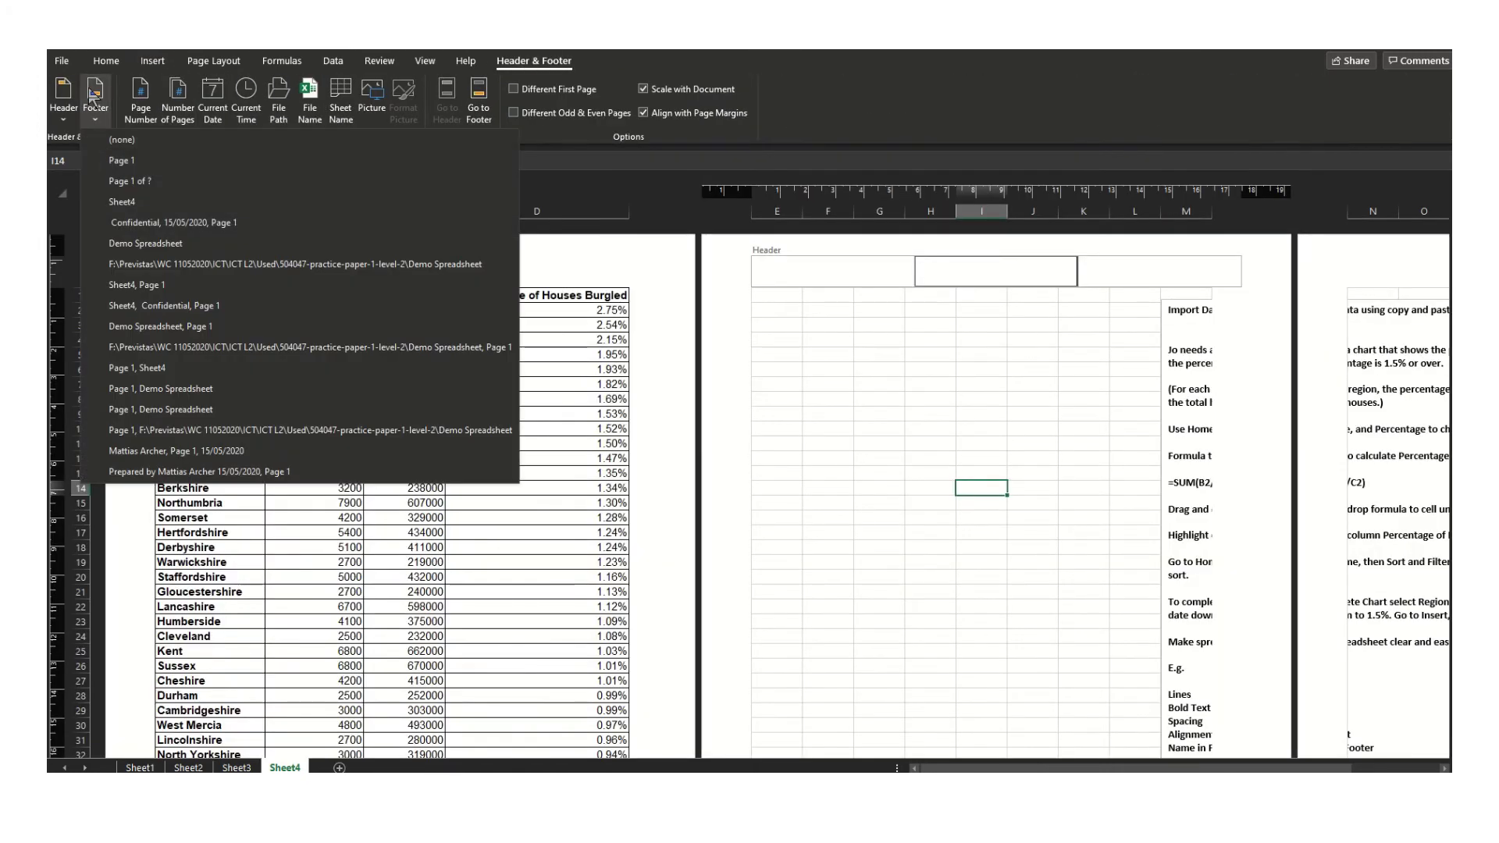
pyautogui.click(143, 182)
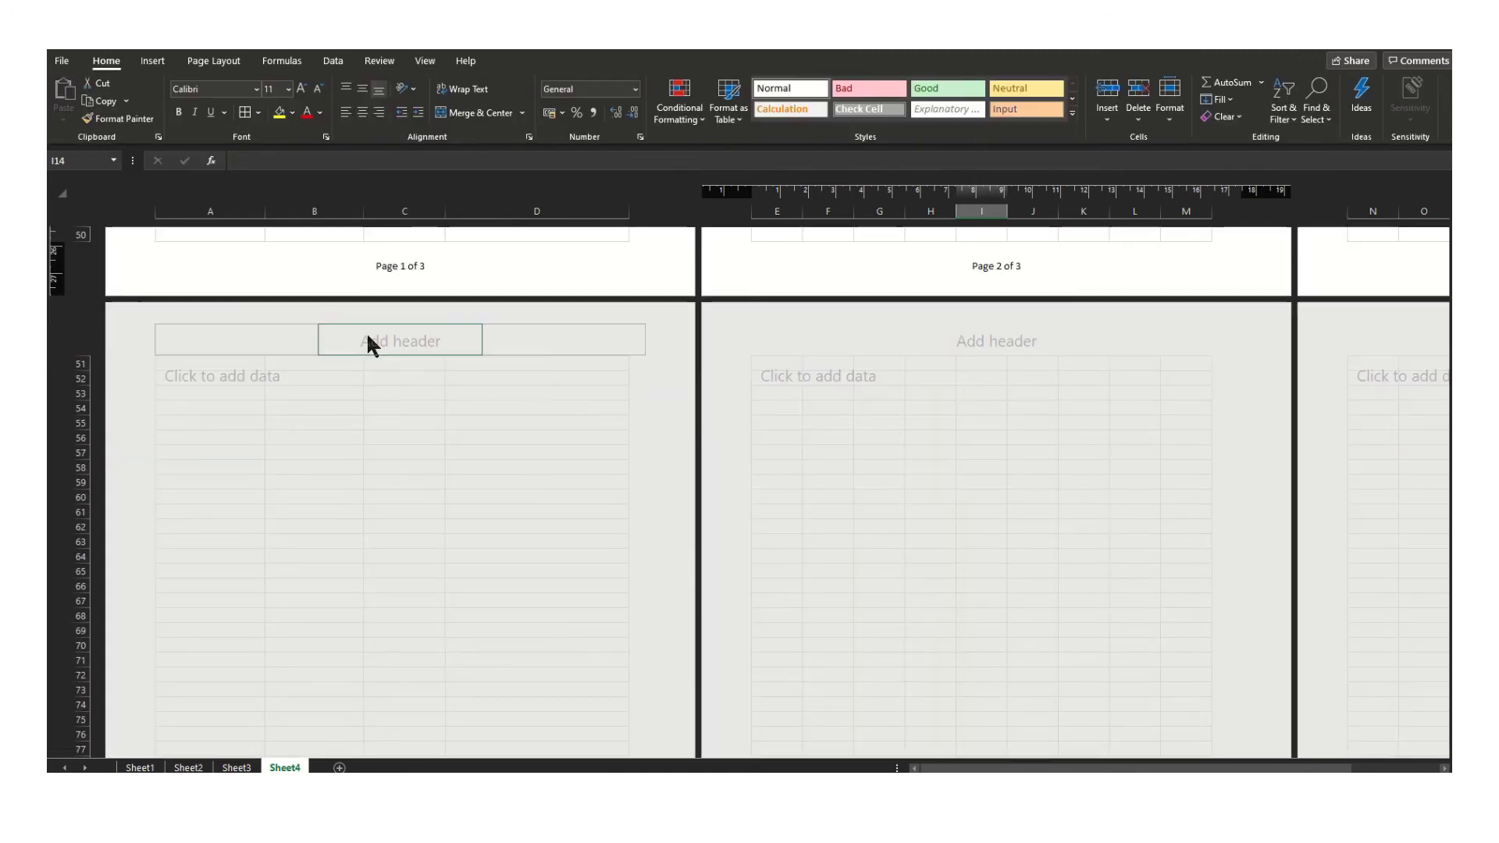
pyautogui.click(421, 266)
pyautogui.write('Gu')
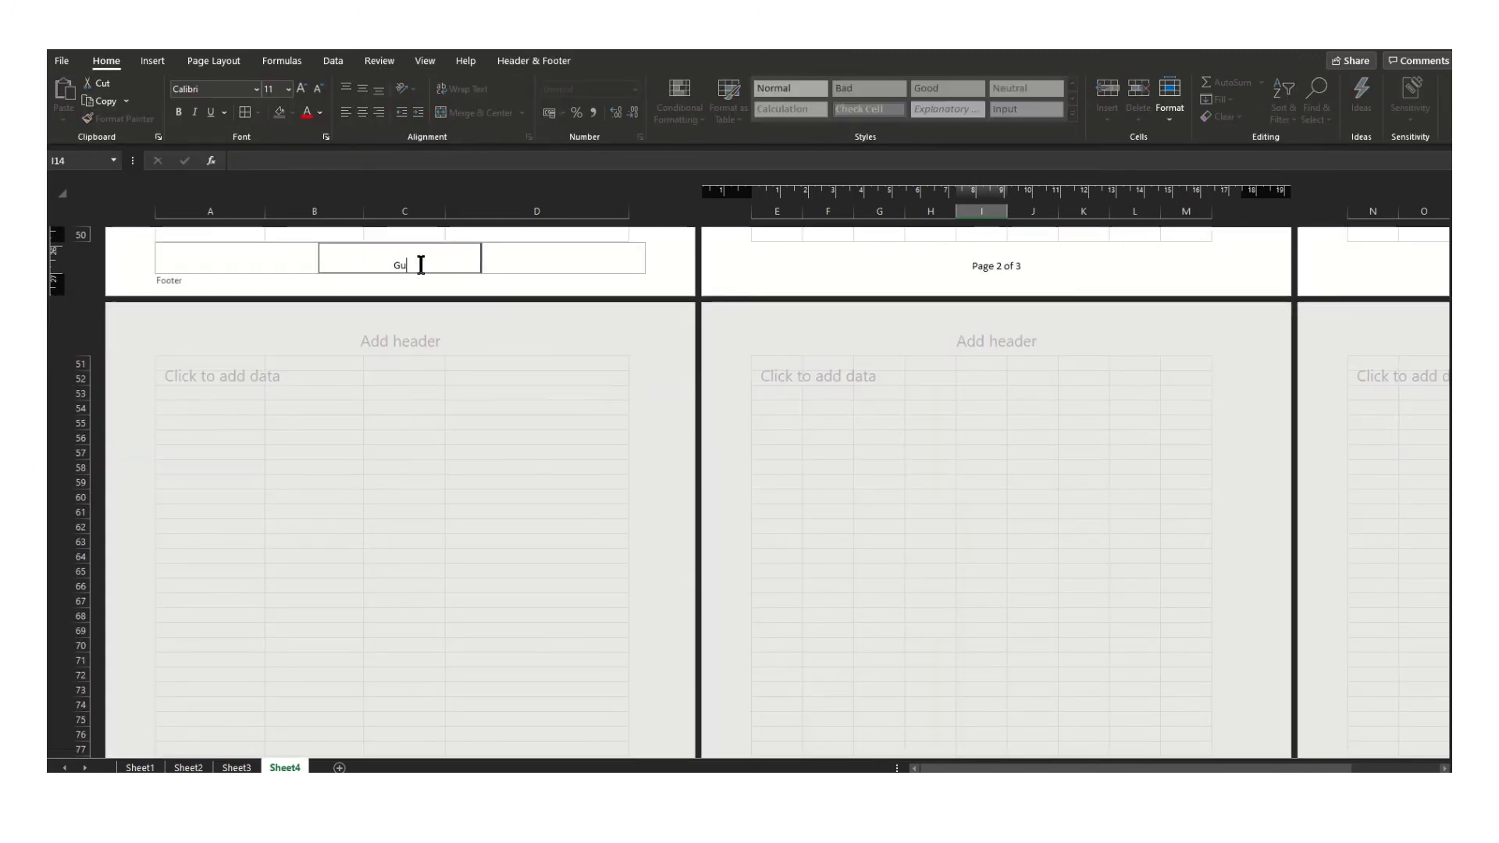
pyautogui.write('lliver Bowman')
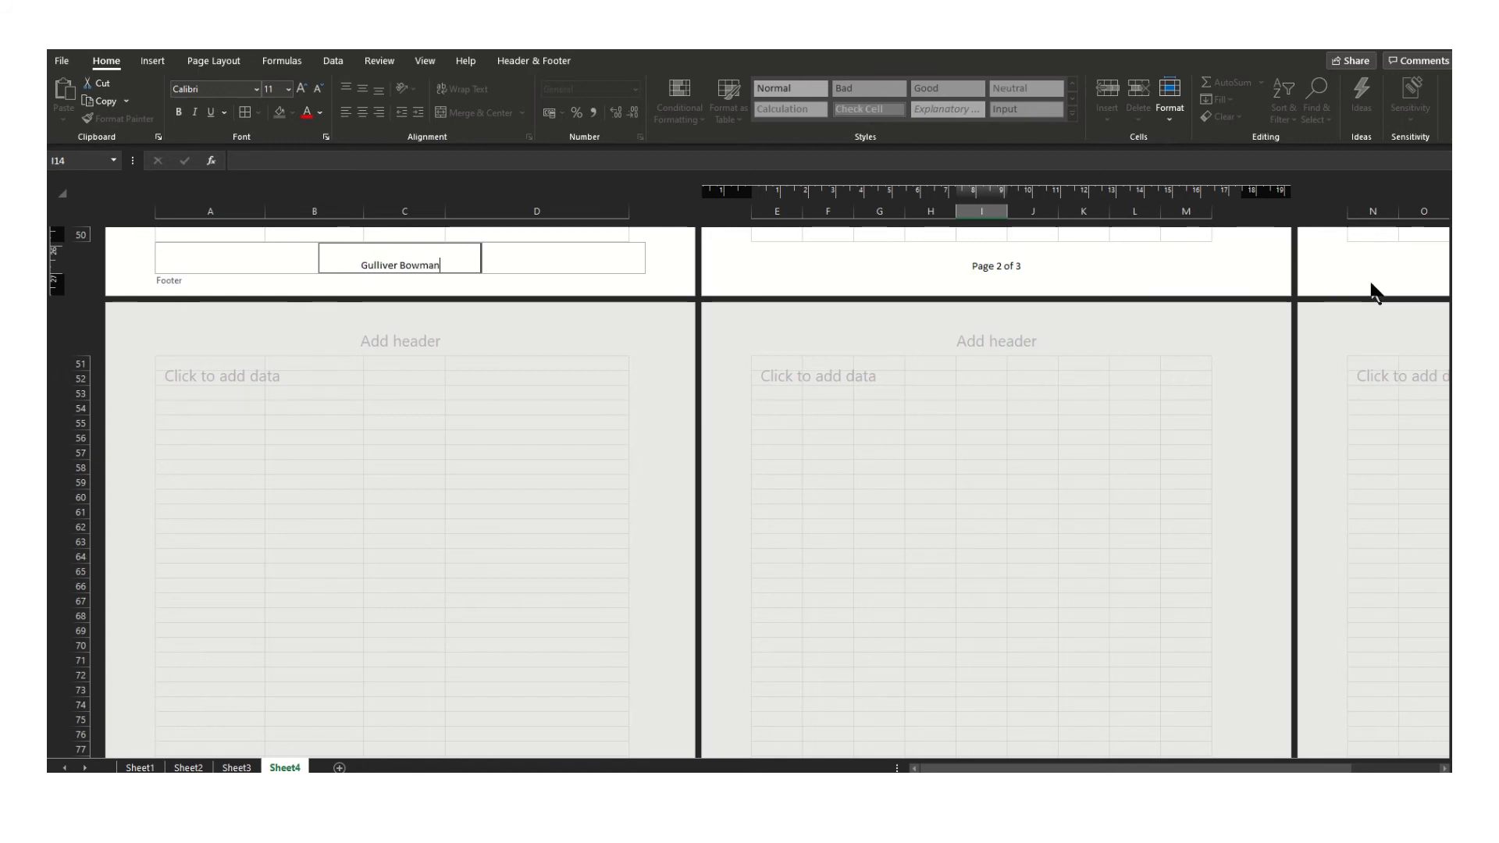
pyautogui.click(1333, 286)
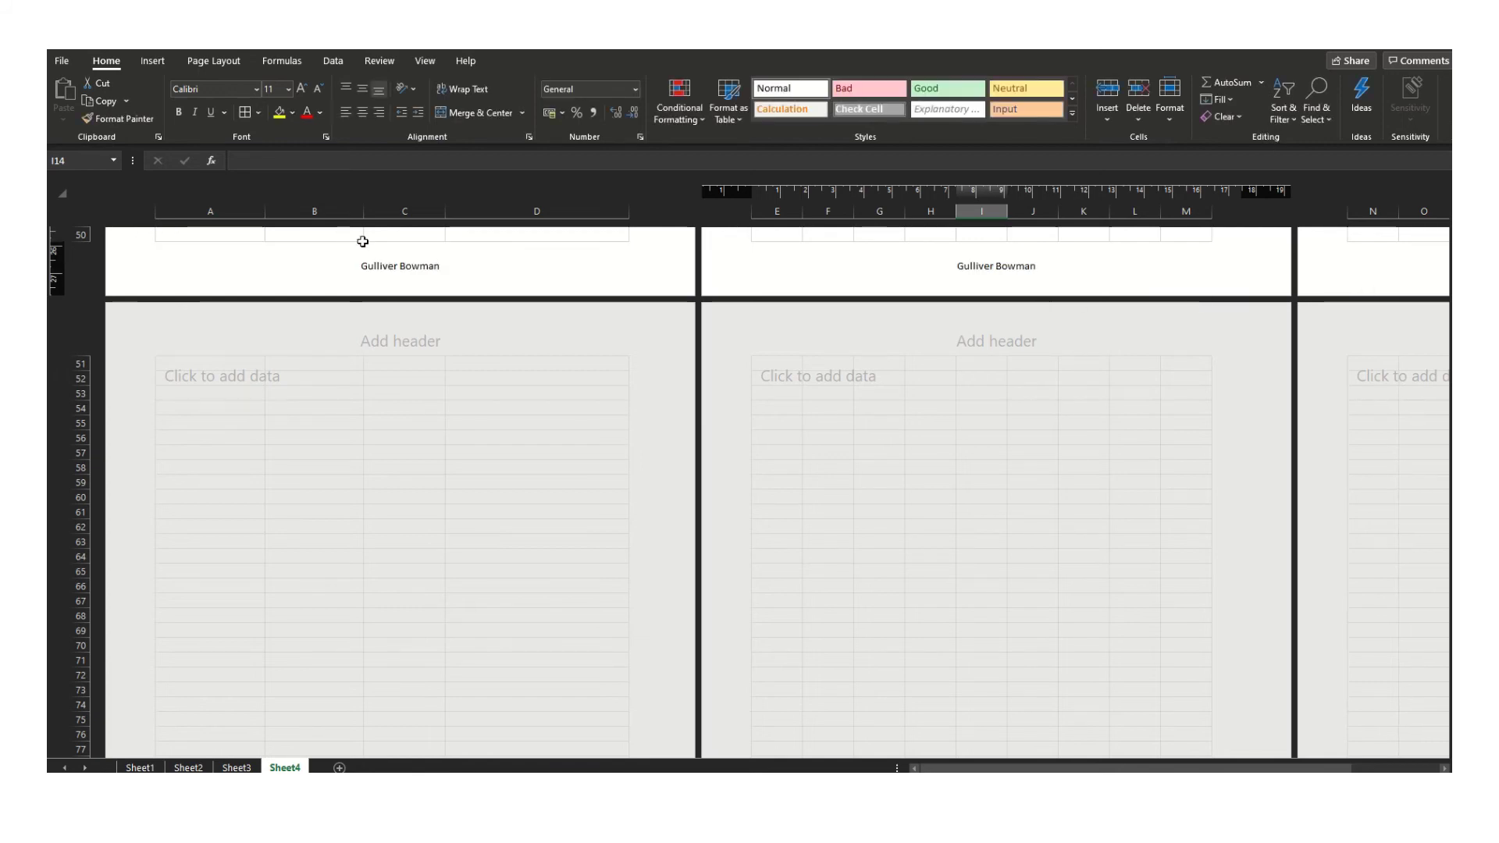
# Return the worksheet from the page layout to Normal view
pyautogui.scroll(6, 416, 268)
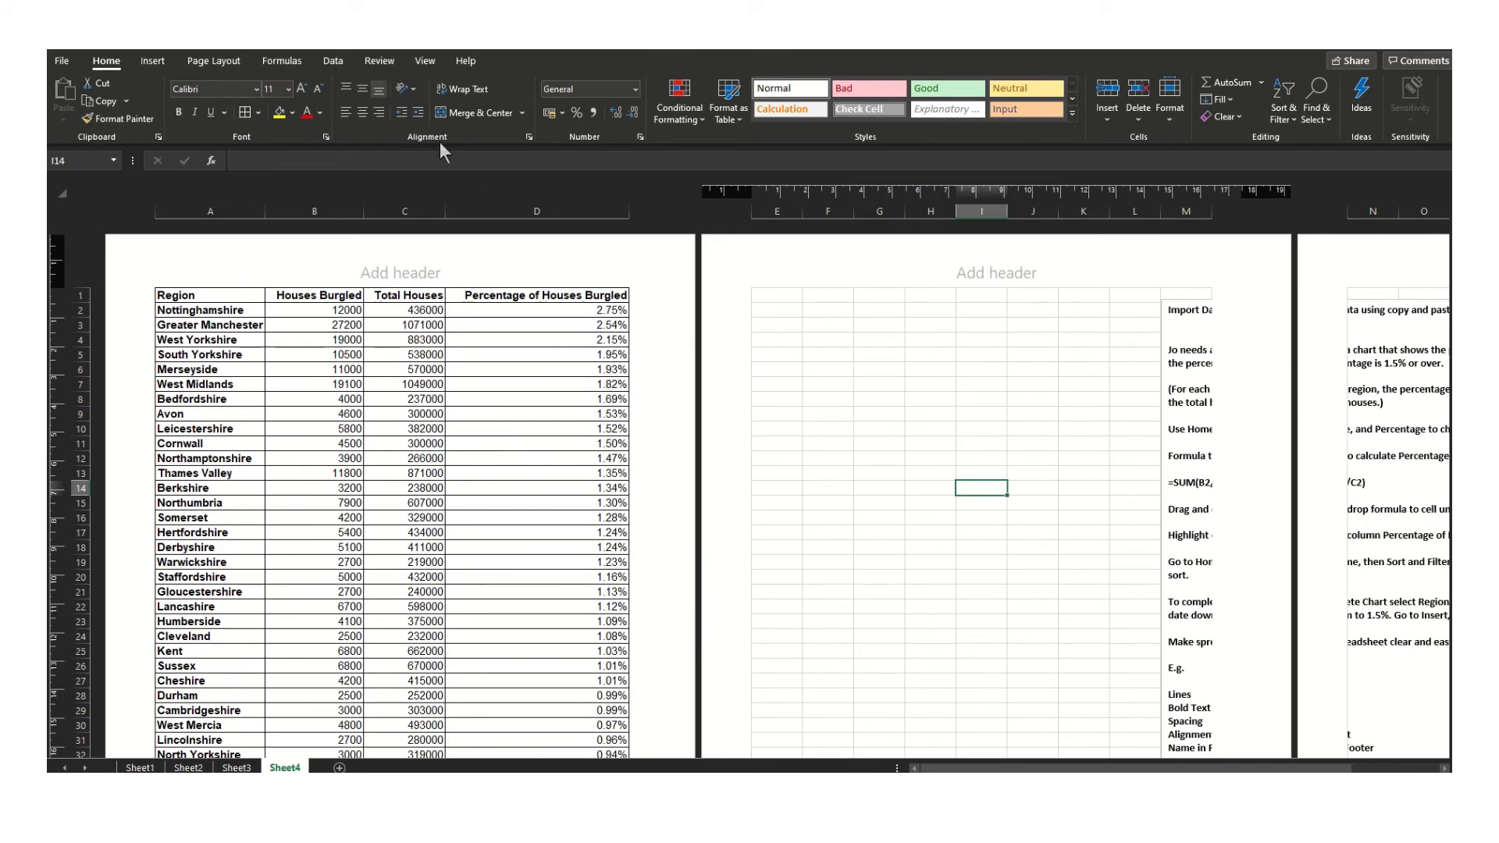
pyautogui.click(424, 62)
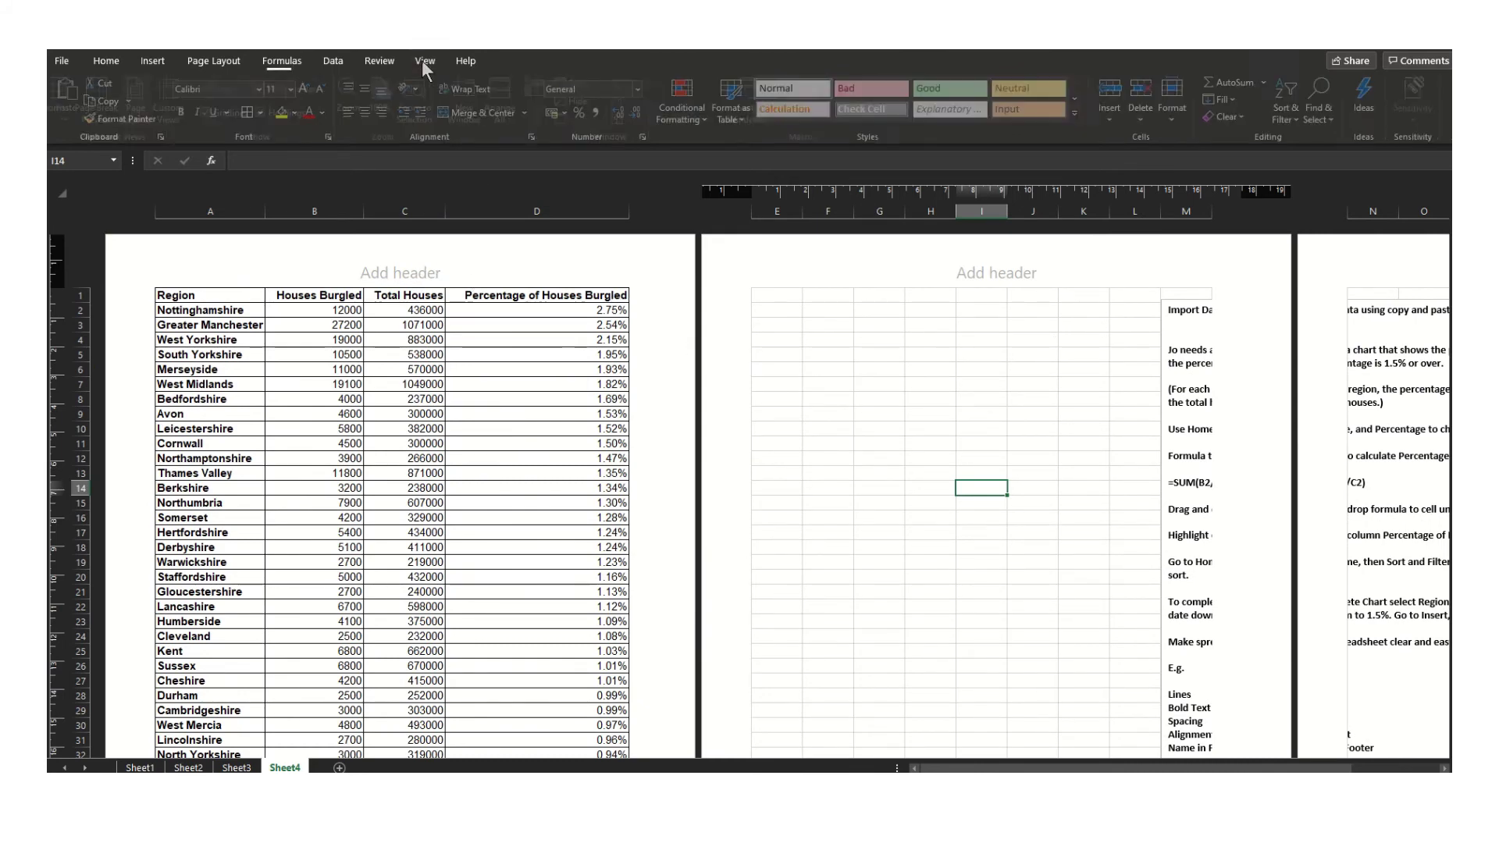
pyautogui.click(66, 92)
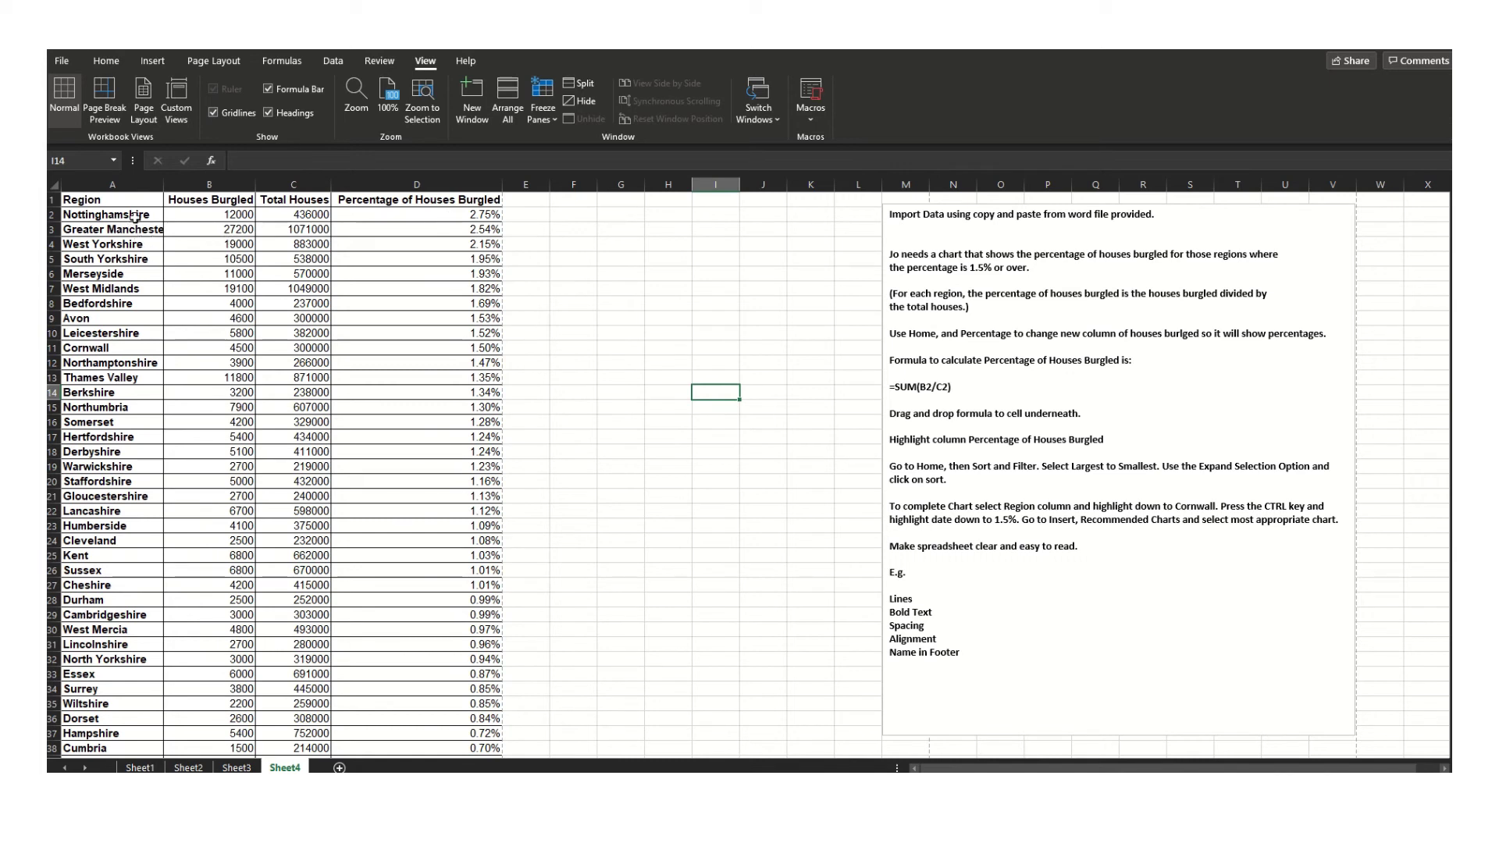
# Try to insert a recommended chart from the regions Nottinghamshire to Cornwall (A2:A11) and their percentages (D2:D11)
pyautogui.moveTo(133, 218); pyautogui.dragTo(133, 353)
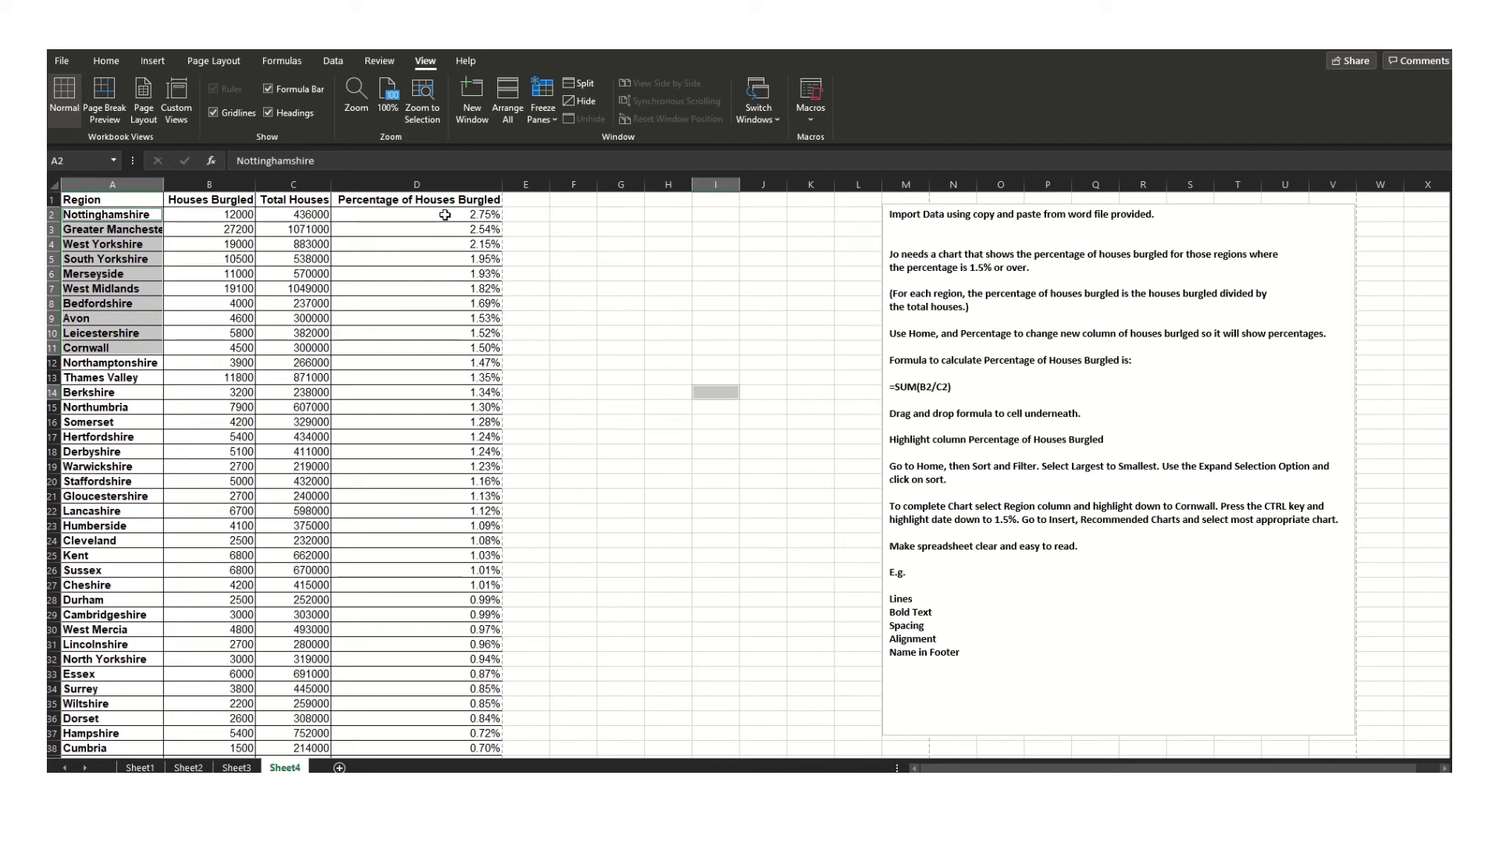
pyautogui.moveTo(444, 217); pyautogui.dragTo(446, 348)
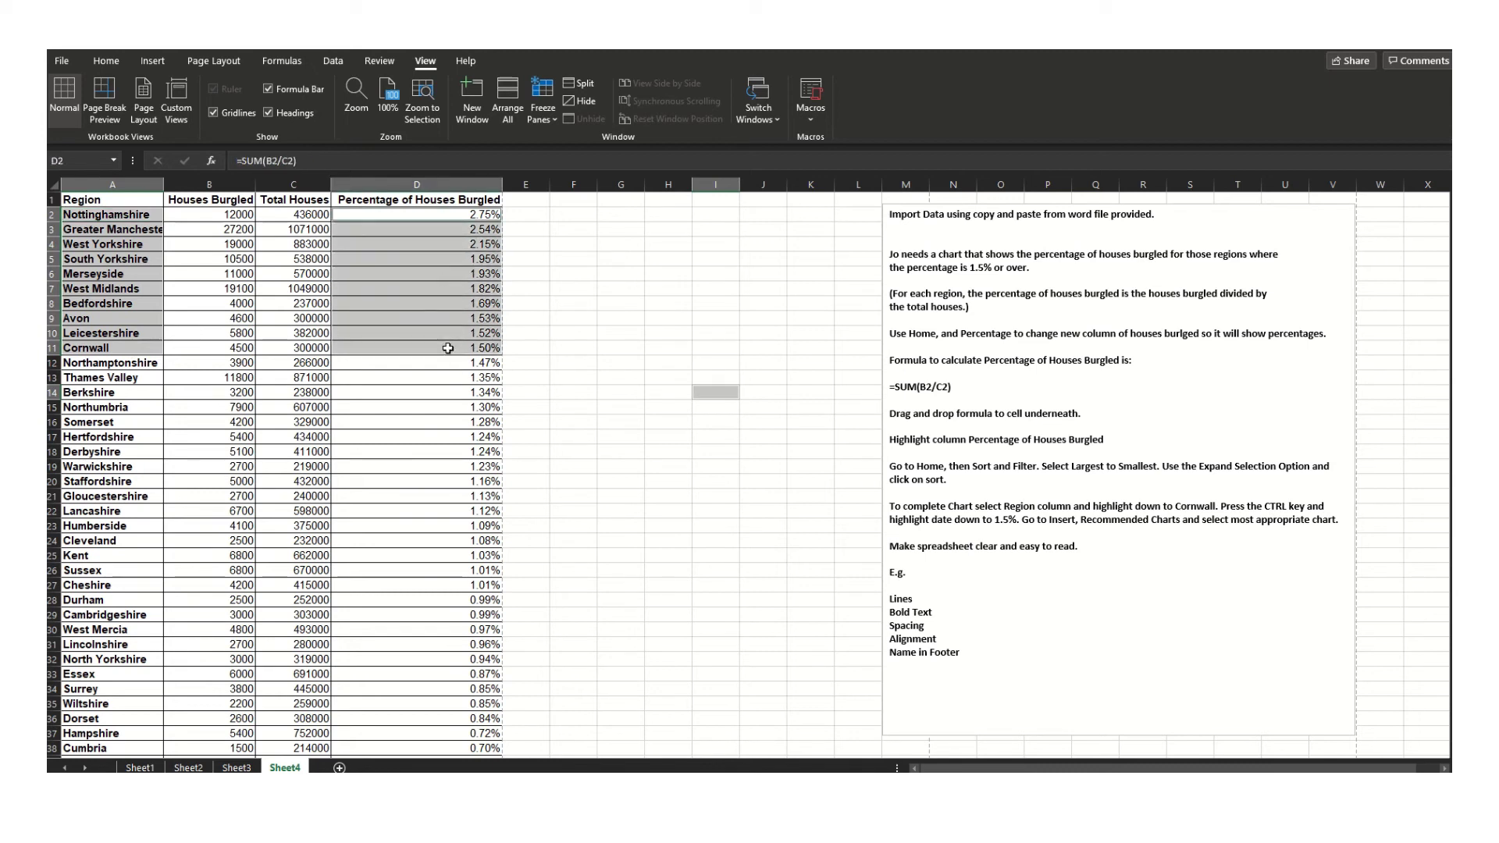
pyautogui.click(149, 60)
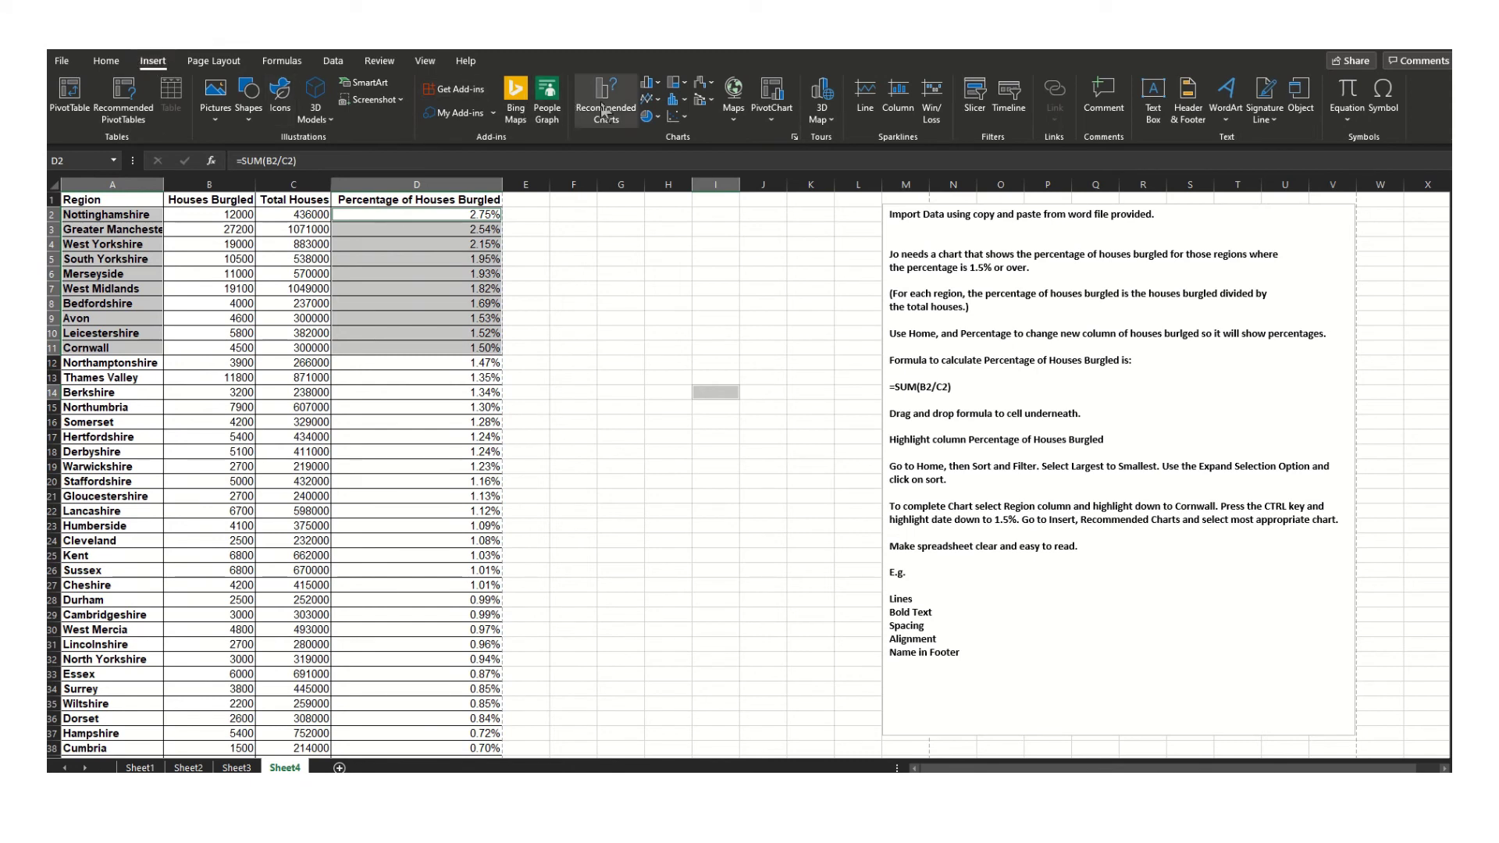
pyautogui.click(583, 106)
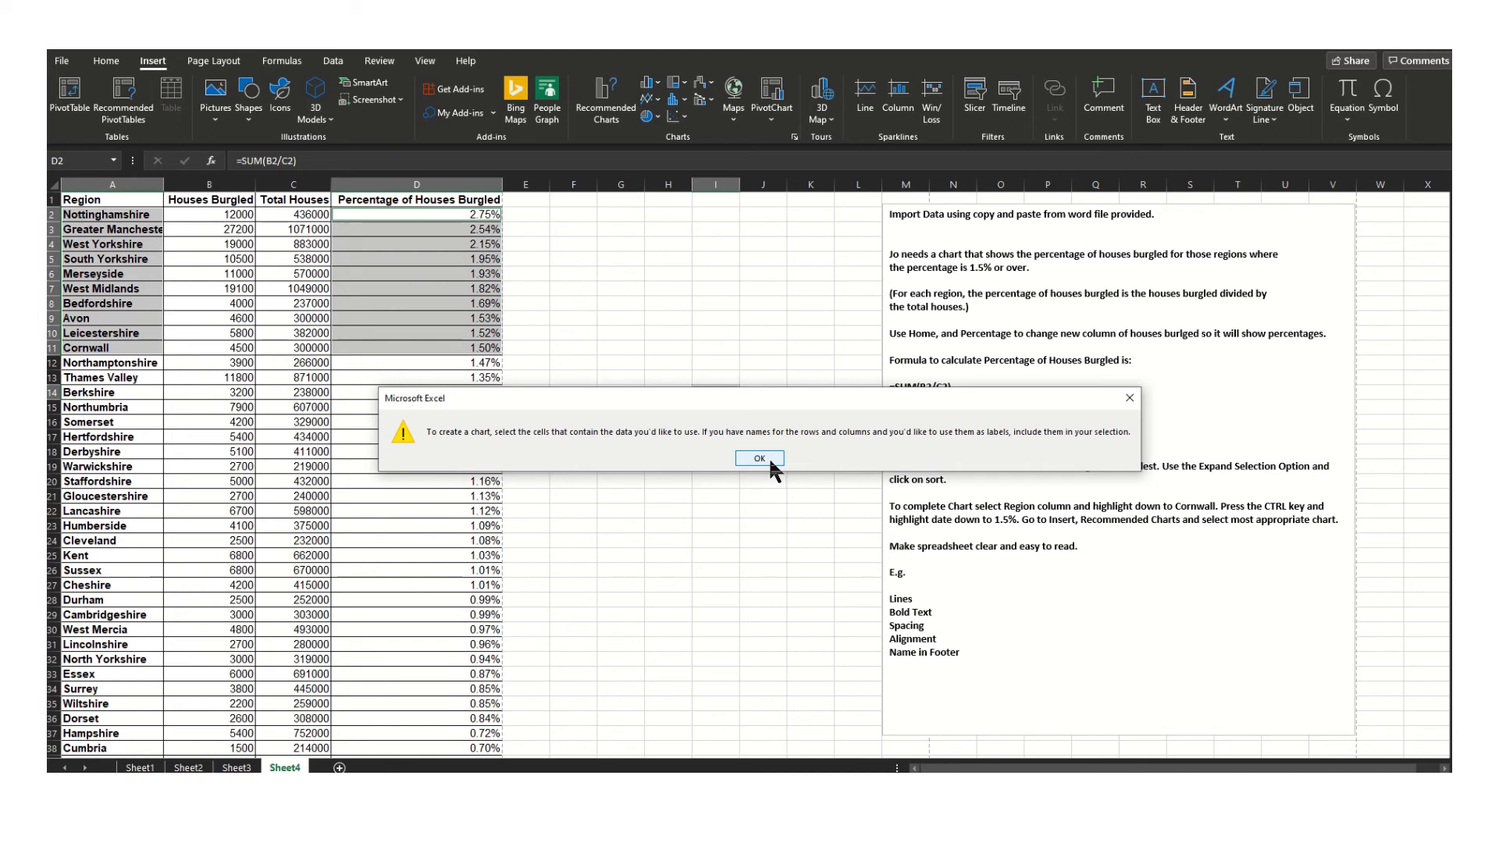
pyautogui.click(768, 462)
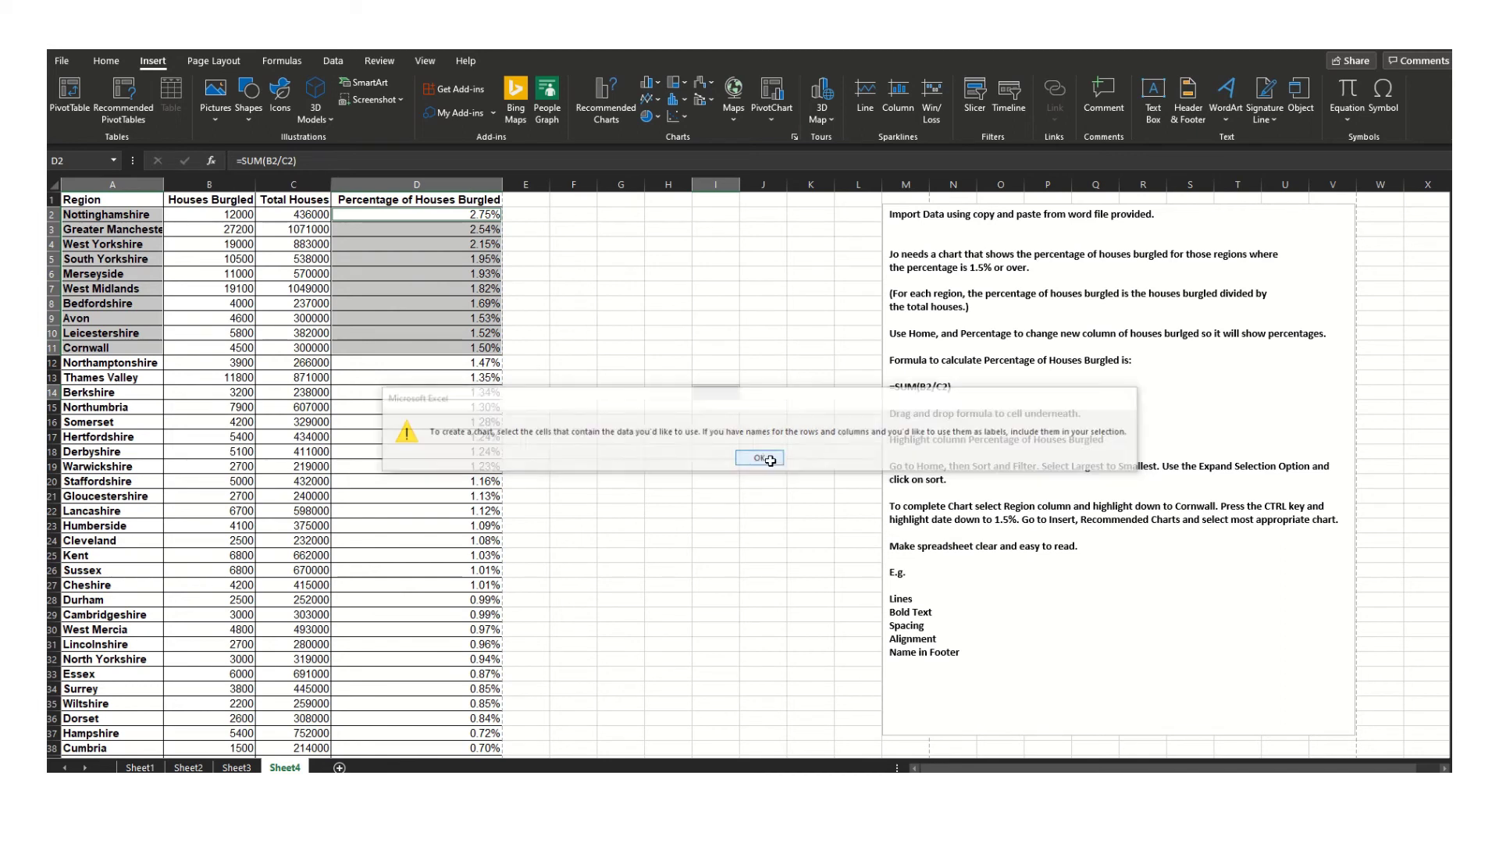
# Insert the recommended Clustered Bar chart from the regions Nottinghamshire to Cornwall (A2:A11) and their percentages (D2:D11)
pyautogui.click(668, 323)
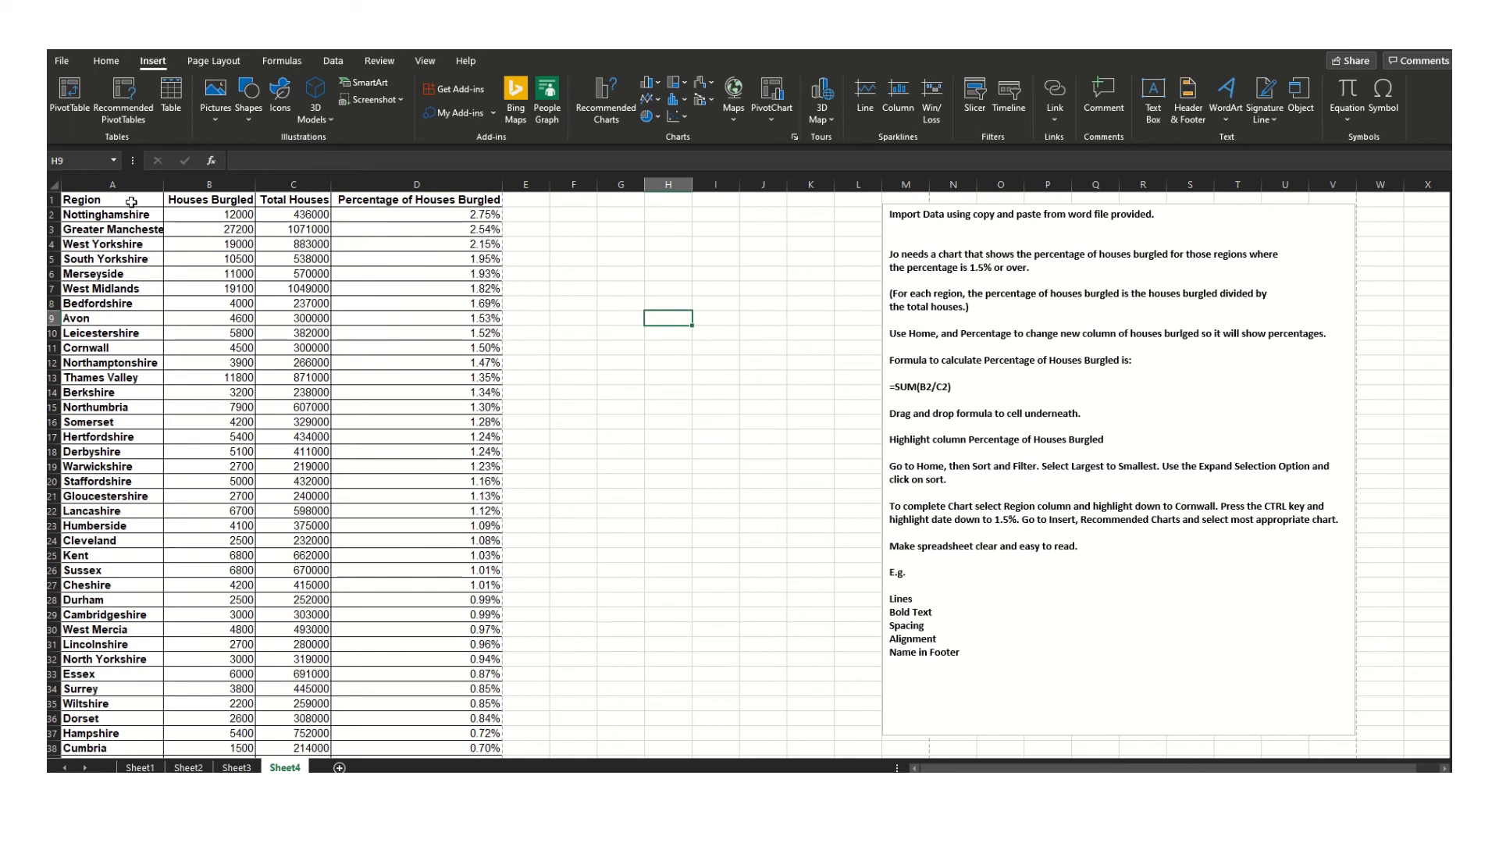
pyautogui.moveTo(129, 215); pyautogui.dragTo(137, 345)
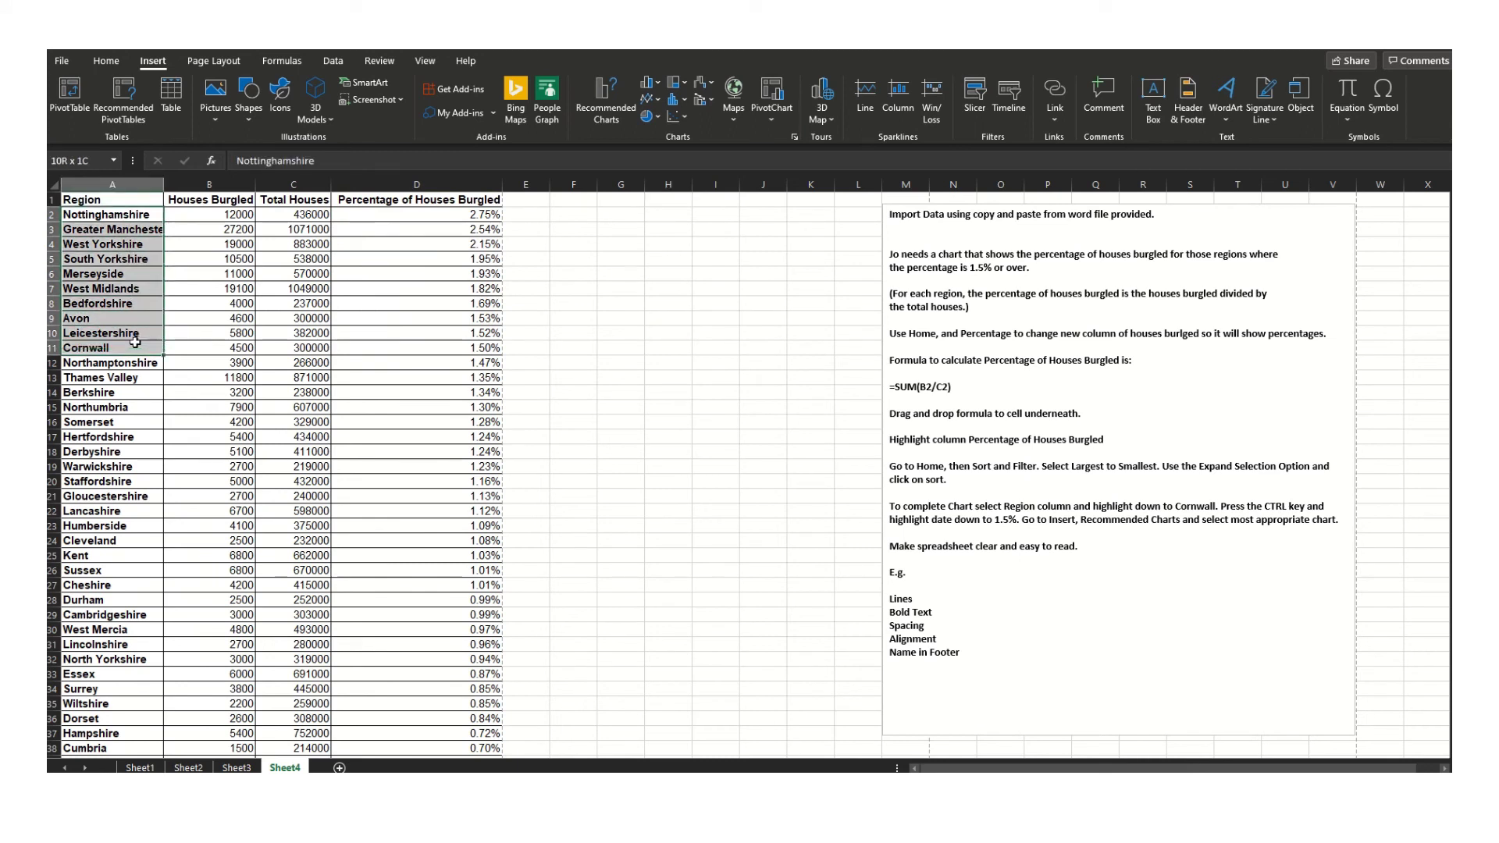
pyautogui.moveTo(391, 217); pyautogui.dragTo(389, 341)
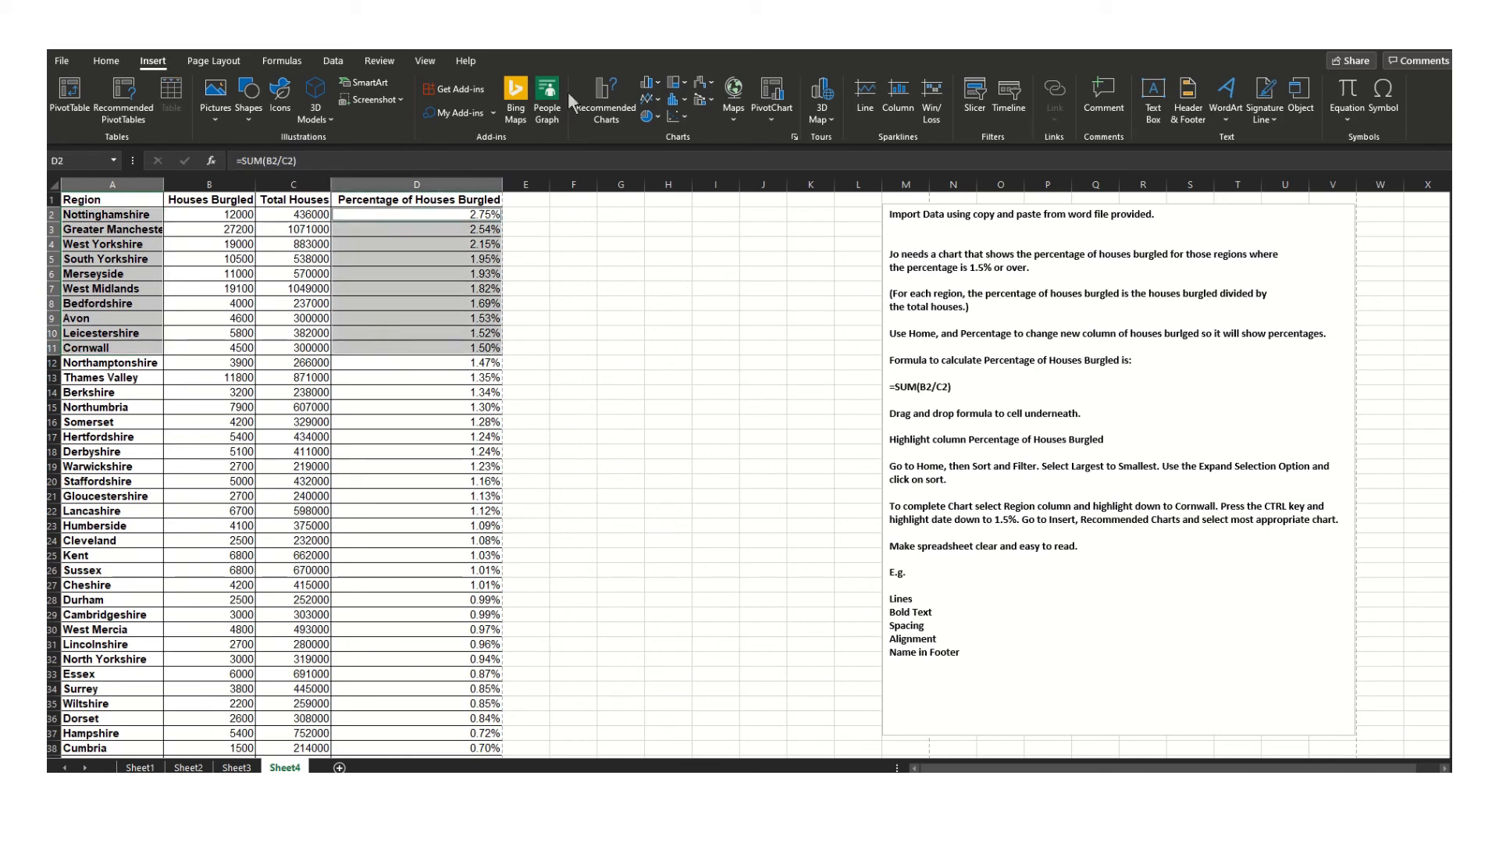
pyautogui.click(619, 93)
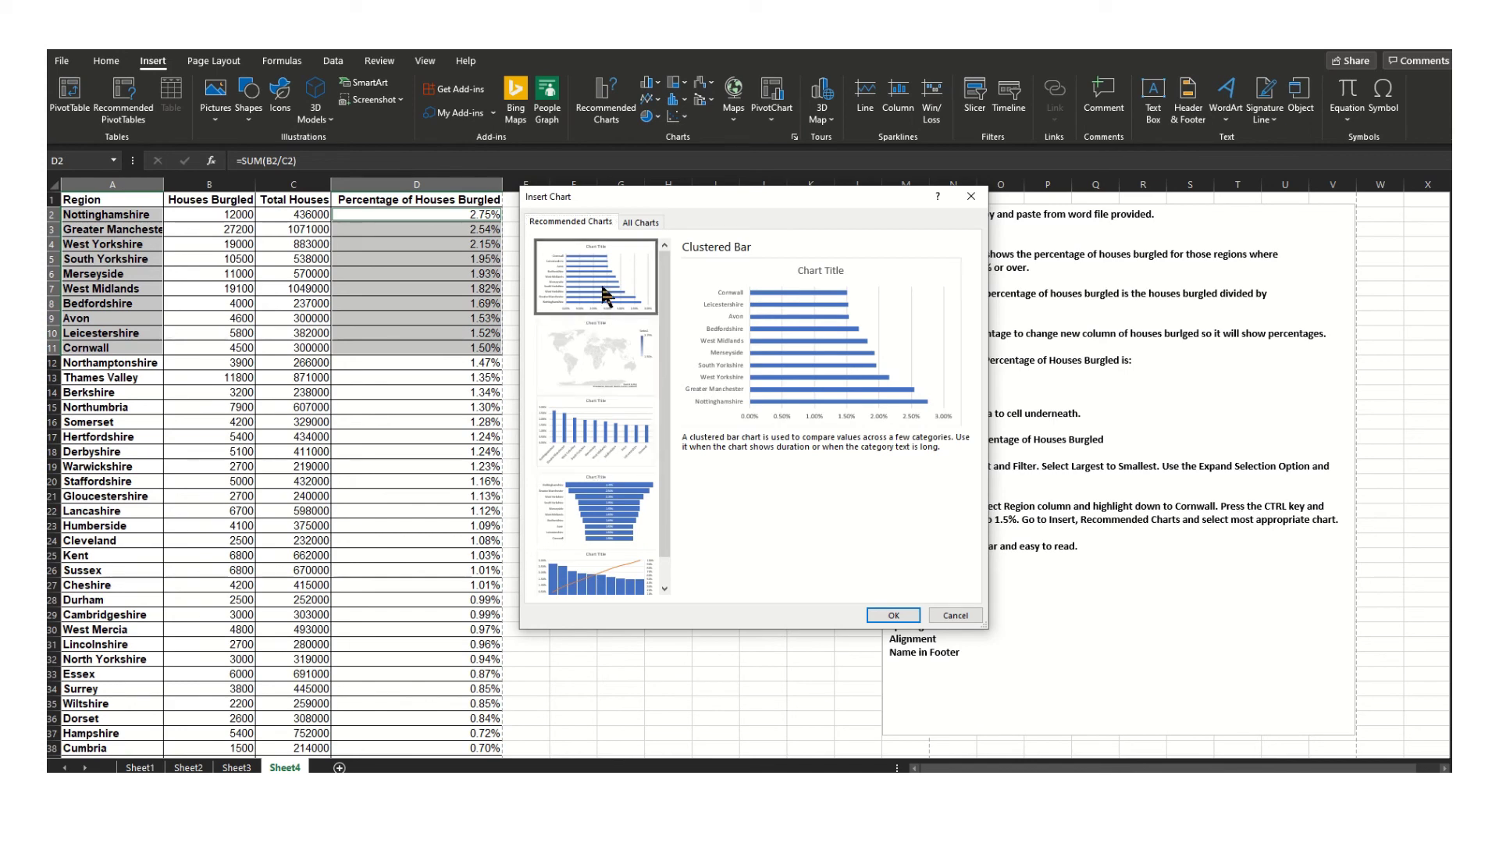
pyautogui.click(893, 615)
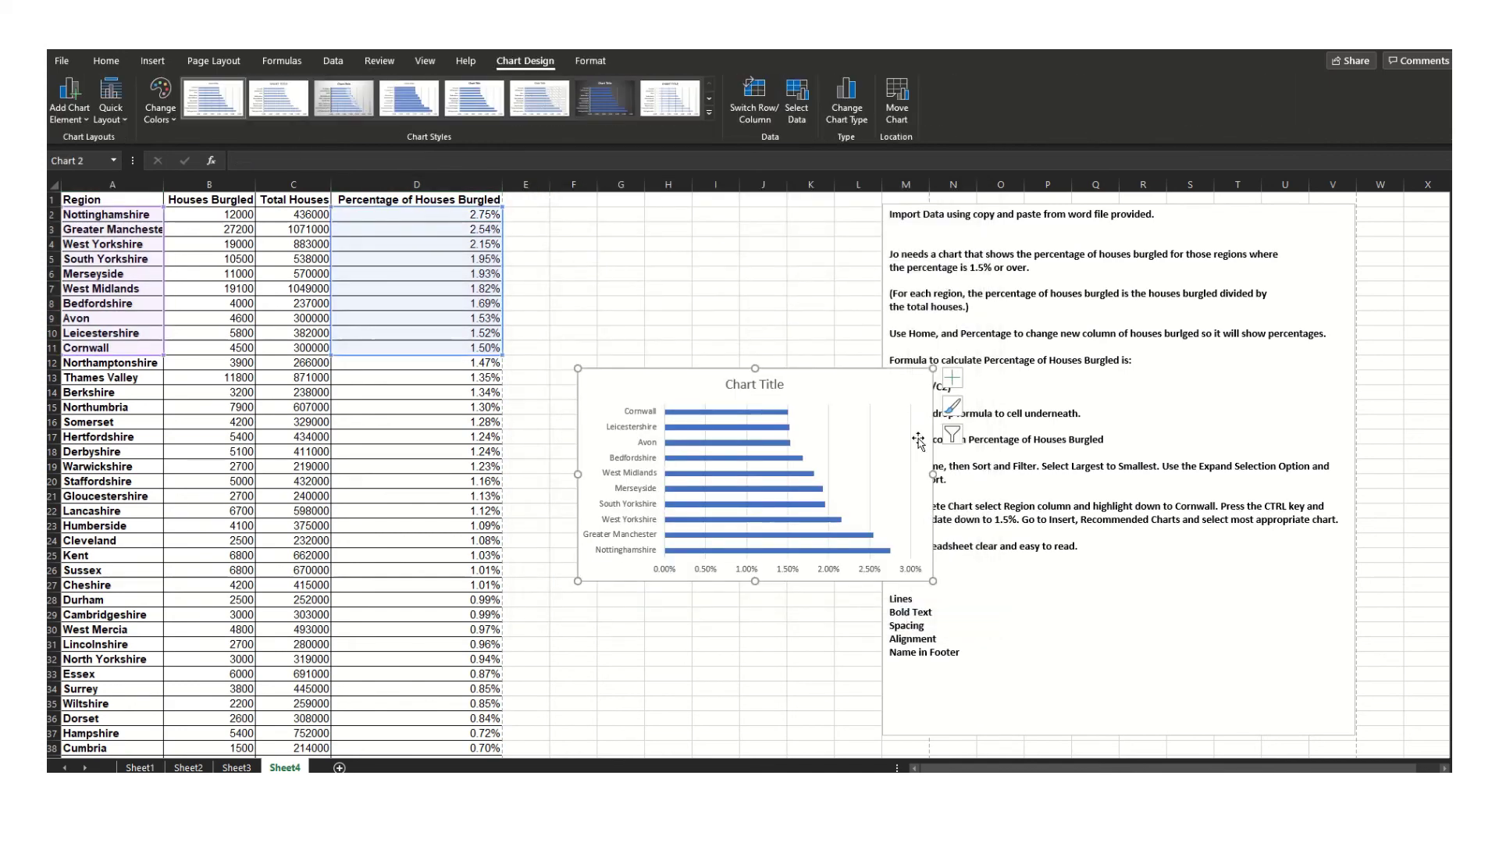
# Shrink the bar chart slightly and move it up between the data table and the instructions text box, starting at row 2, then deselect it
pyautogui.moveTo(929, 581); pyautogui.dragTo(893, 557)
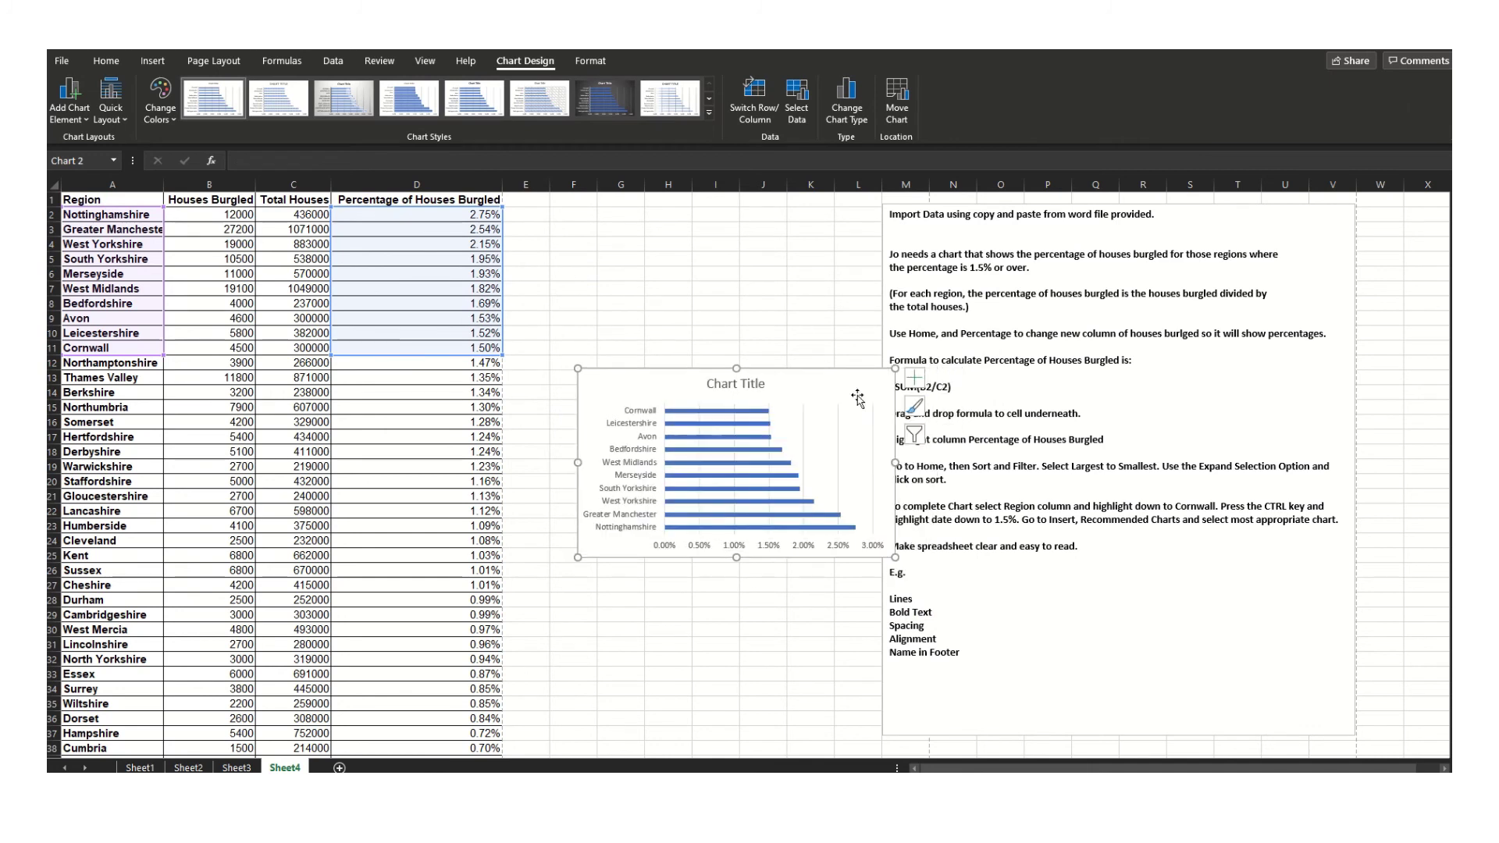
pyautogui.moveTo(847, 376); pyautogui.dragTo(811, 222)
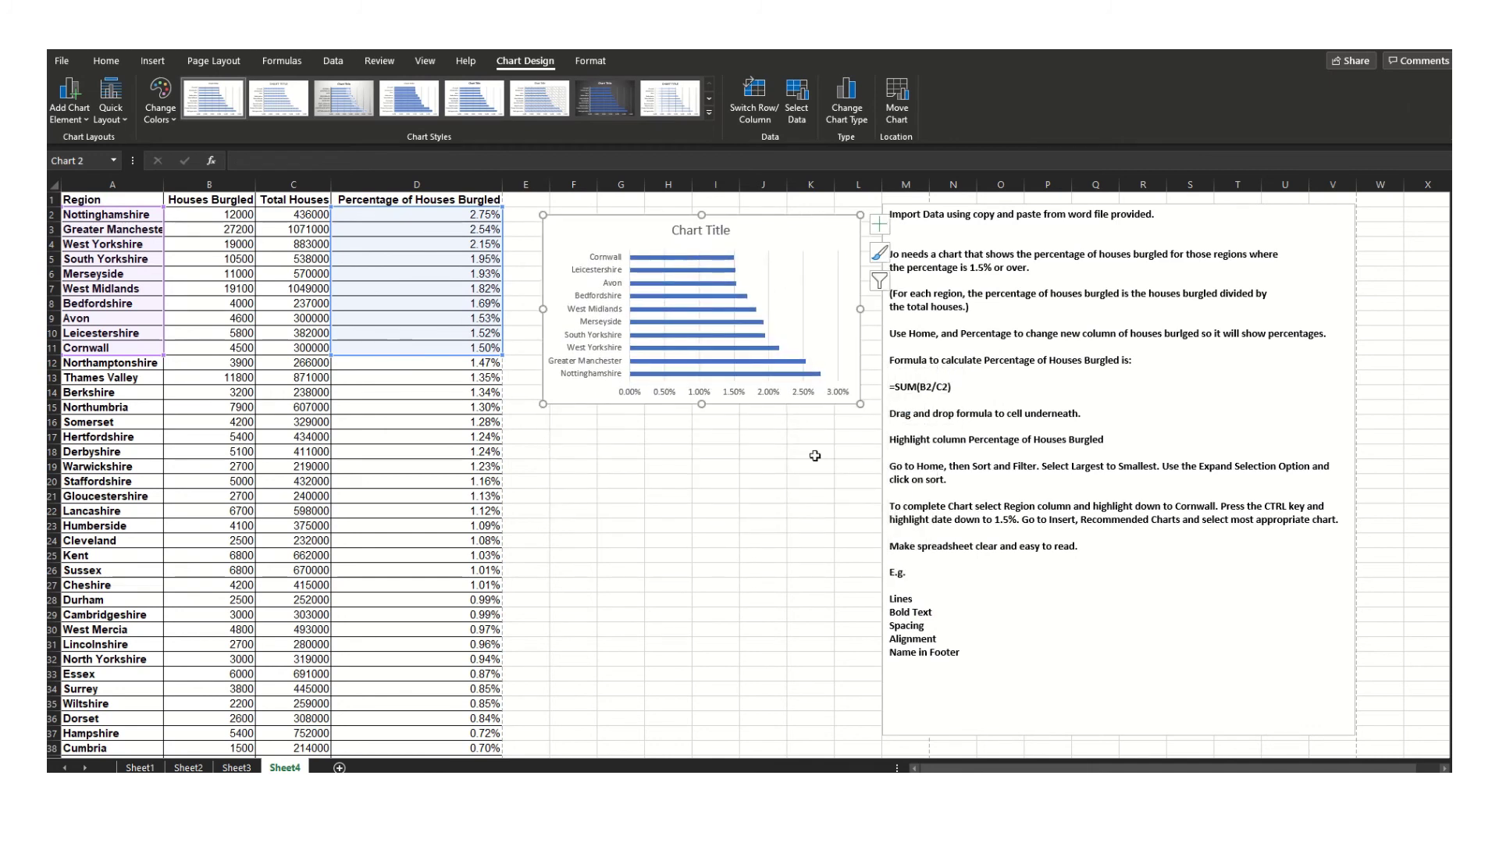
pyautogui.click(757, 454)
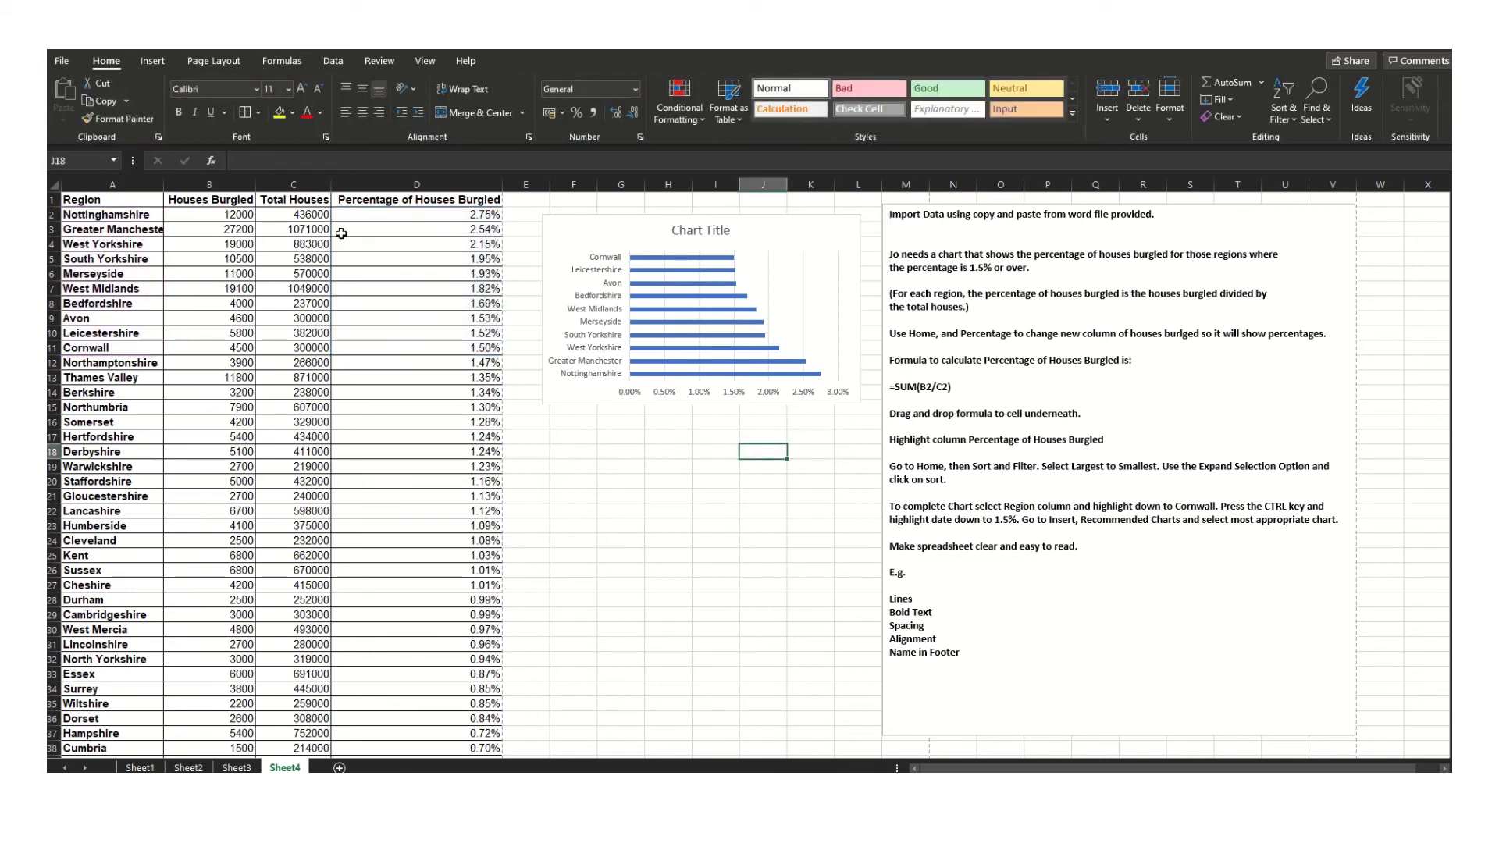
pyautogui.click(133, 215)
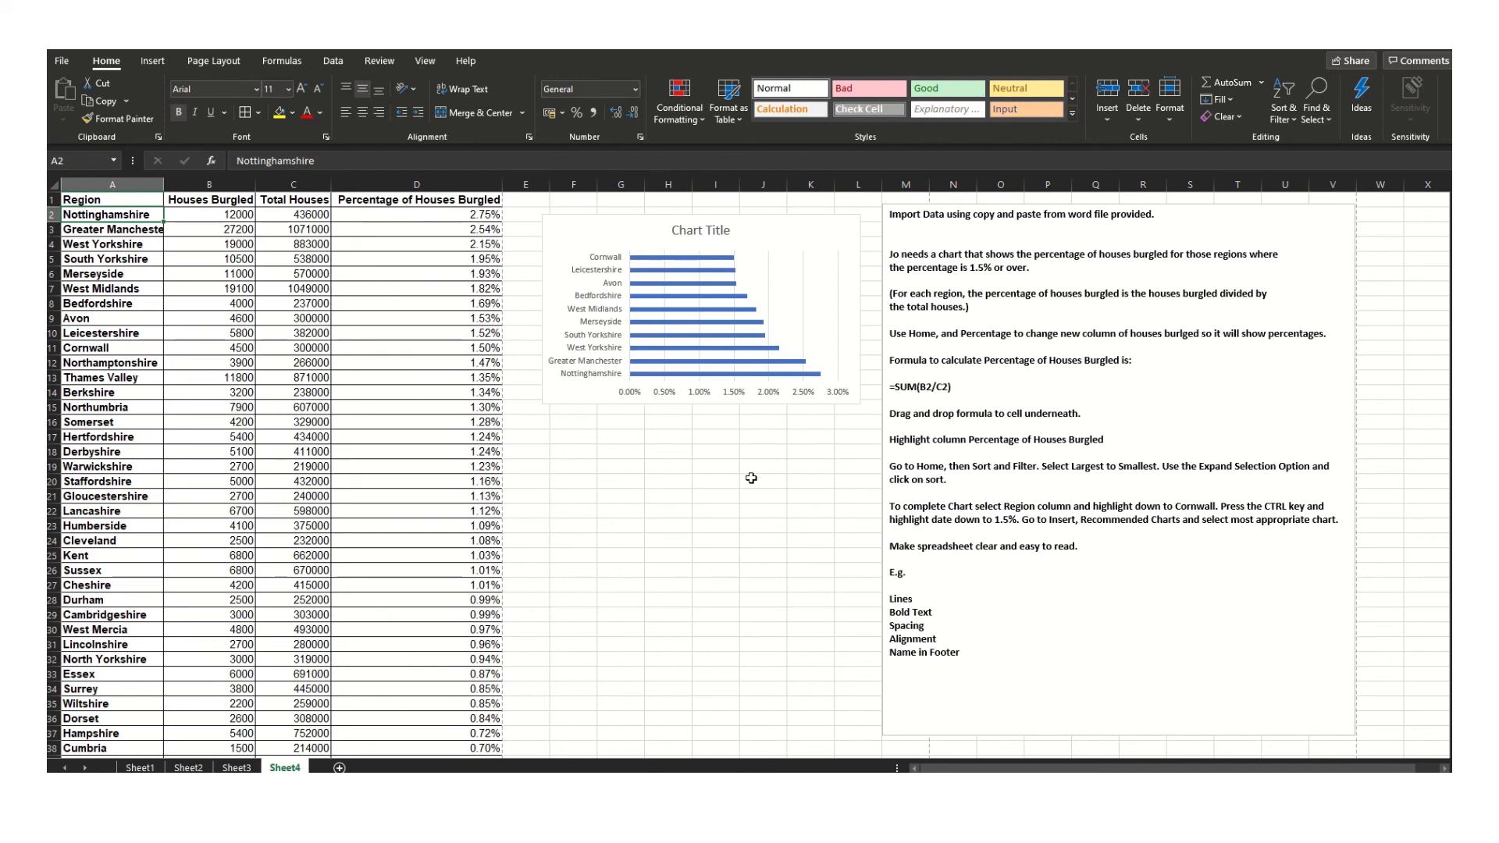
pyautogui.click(756, 508)
# Change the bar chart's title to "Percentage of Houses Burgled" and deselect the chart
pyautogui.click(694, 235)
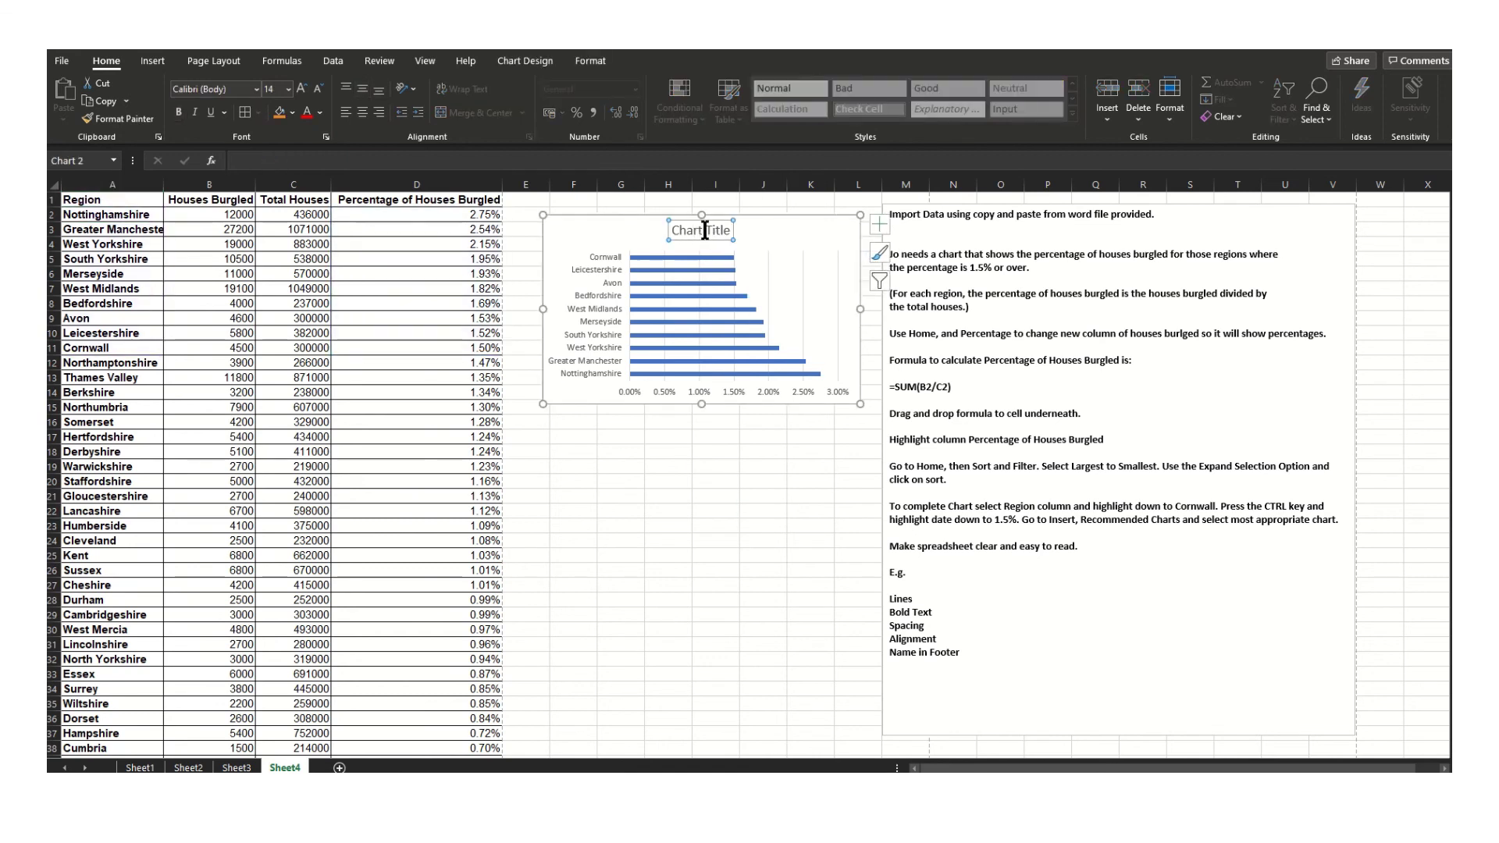
pyautogui.moveTo(733, 231); pyautogui.dragTo(671, 230)
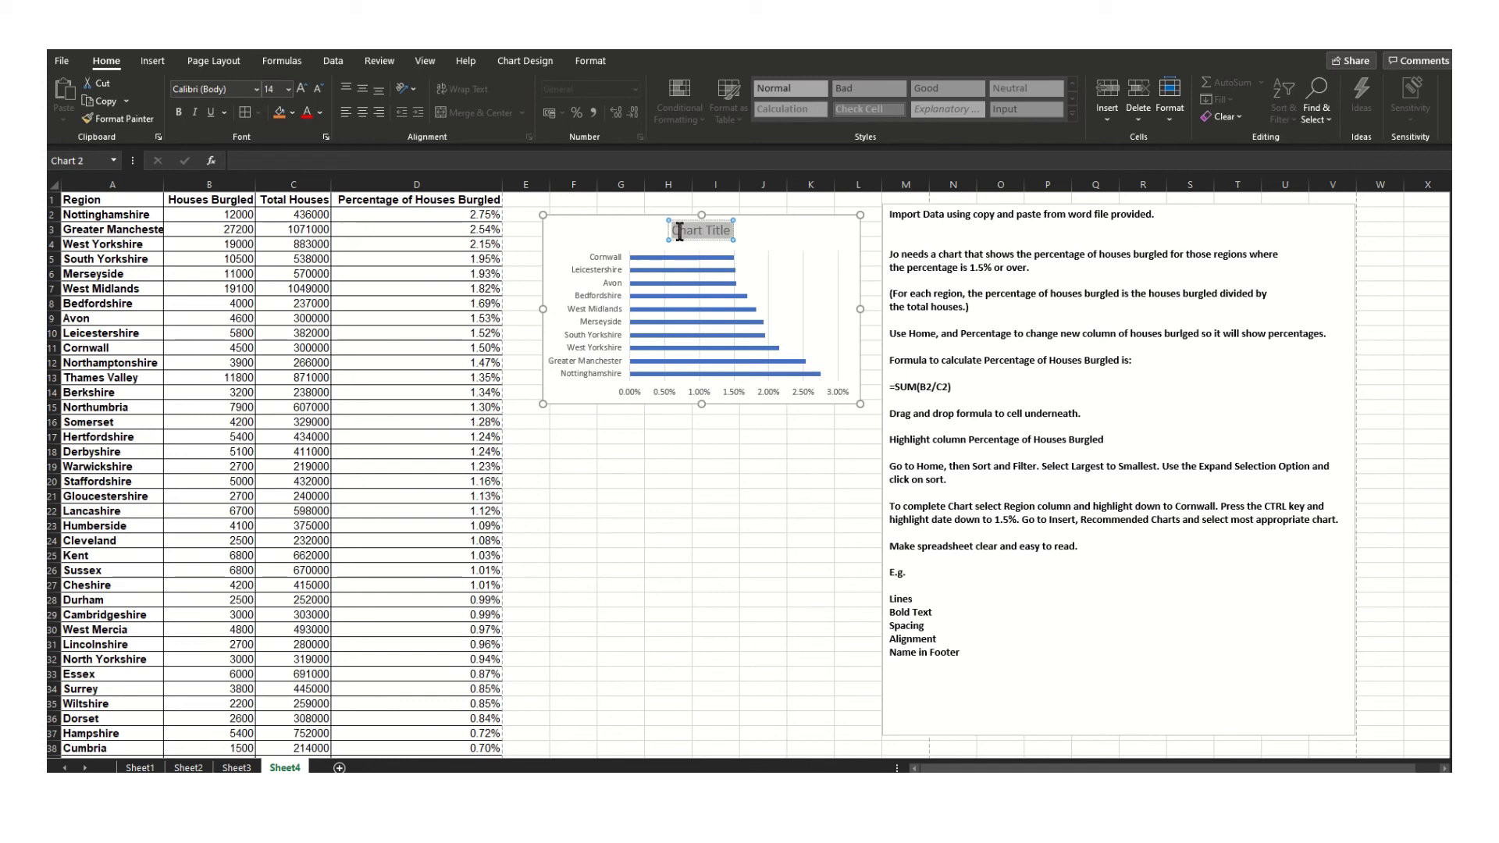
pyautogui.write('Percentage of Houses')
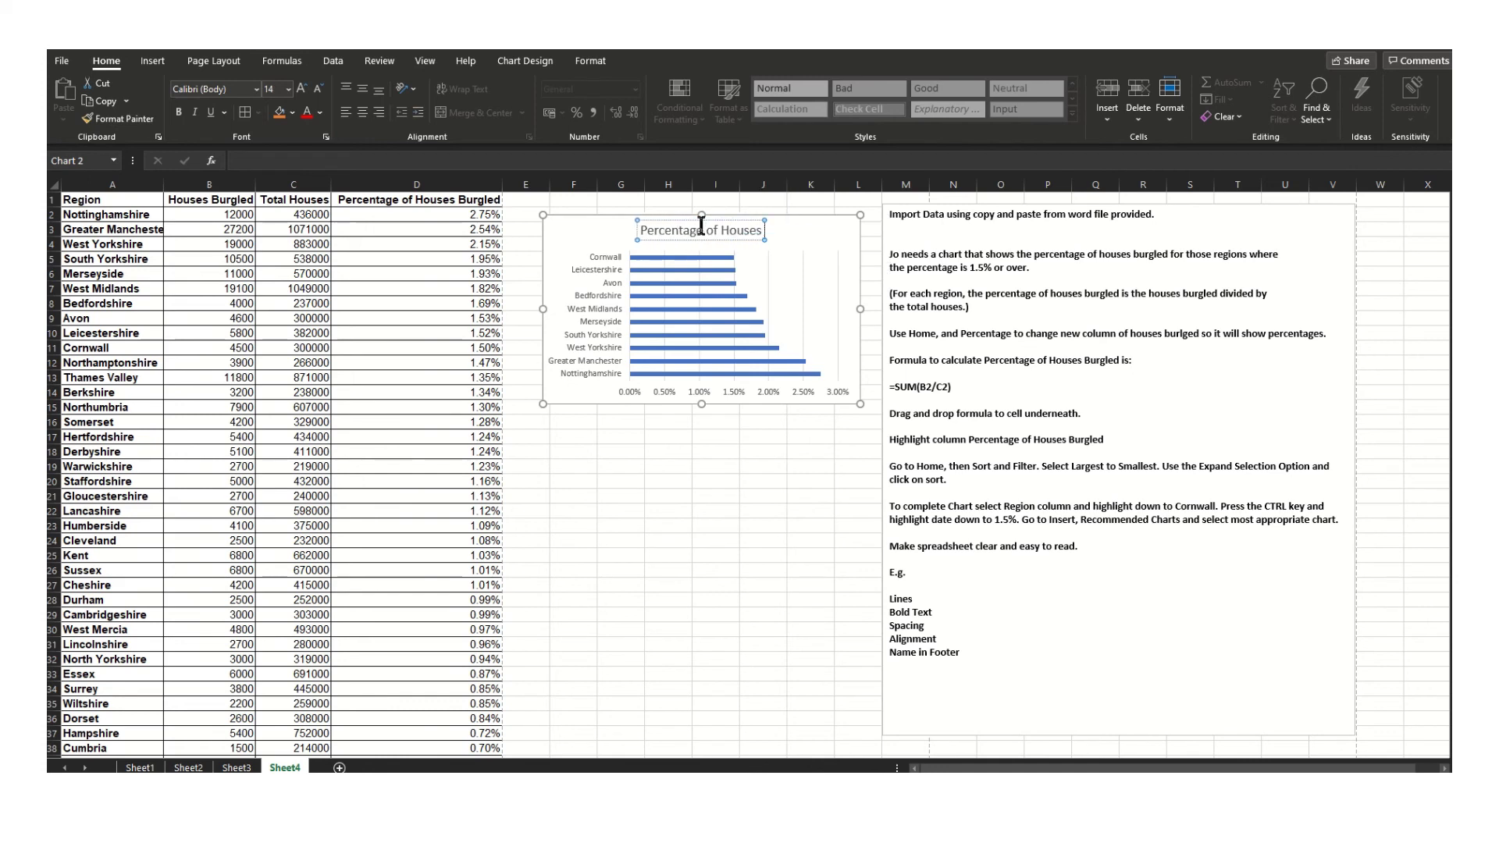
pyautogui.write(' Bur')
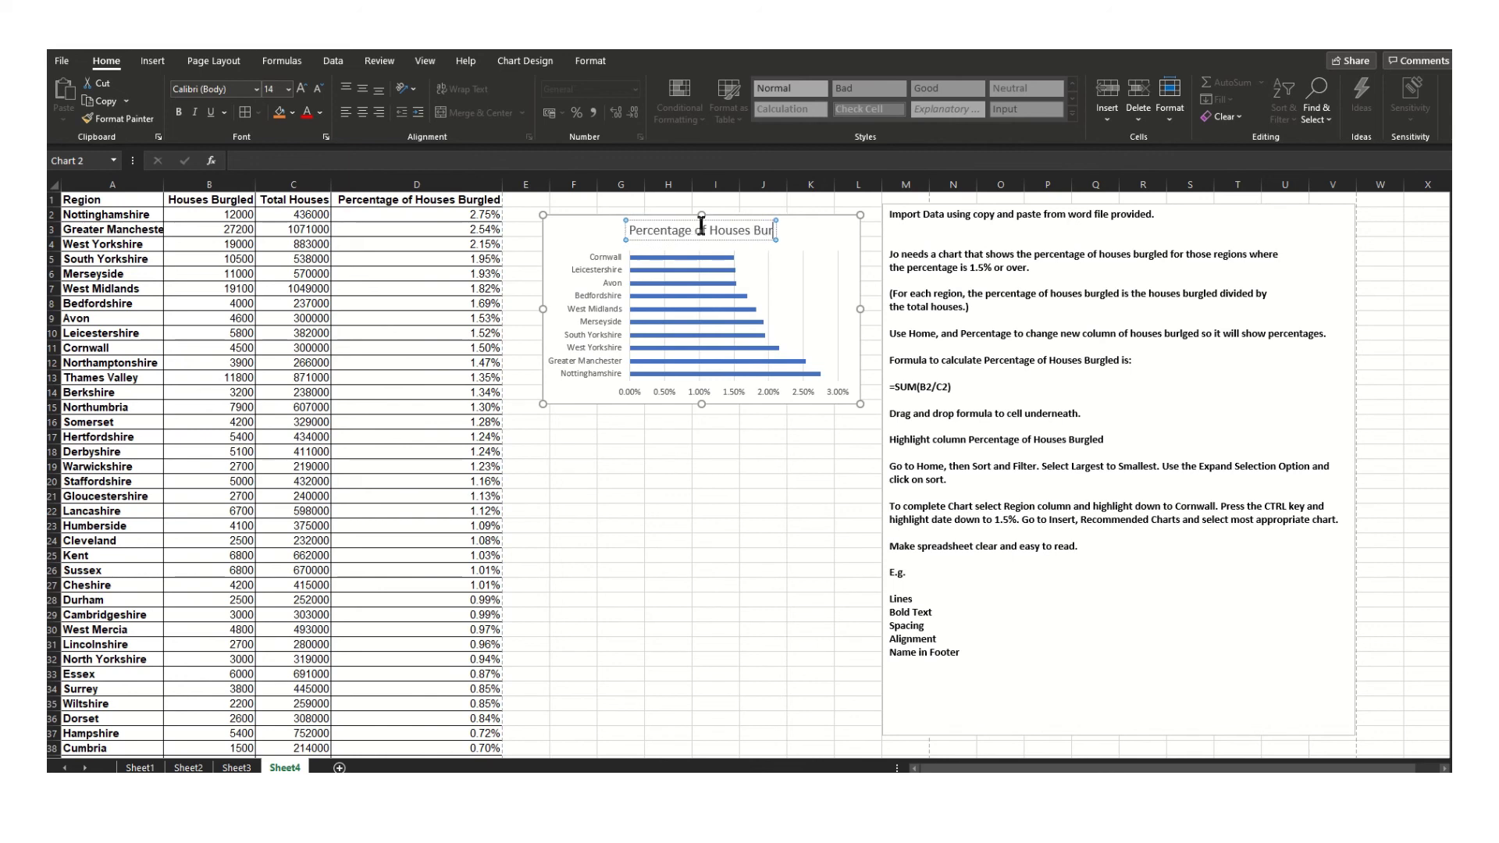
pyautogui.write('gled')
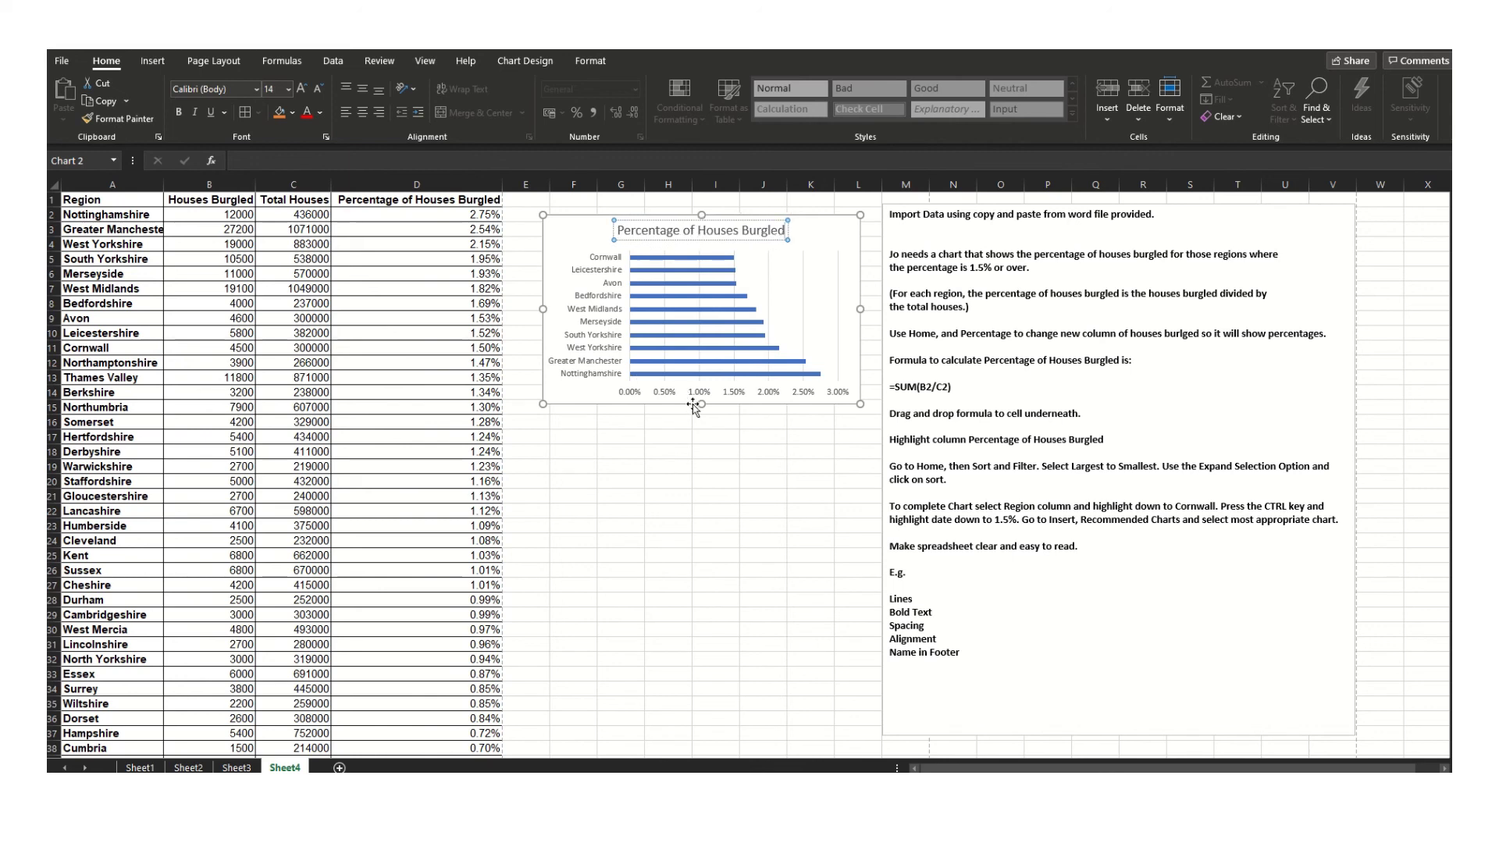
pyautogui.click(719, 506)
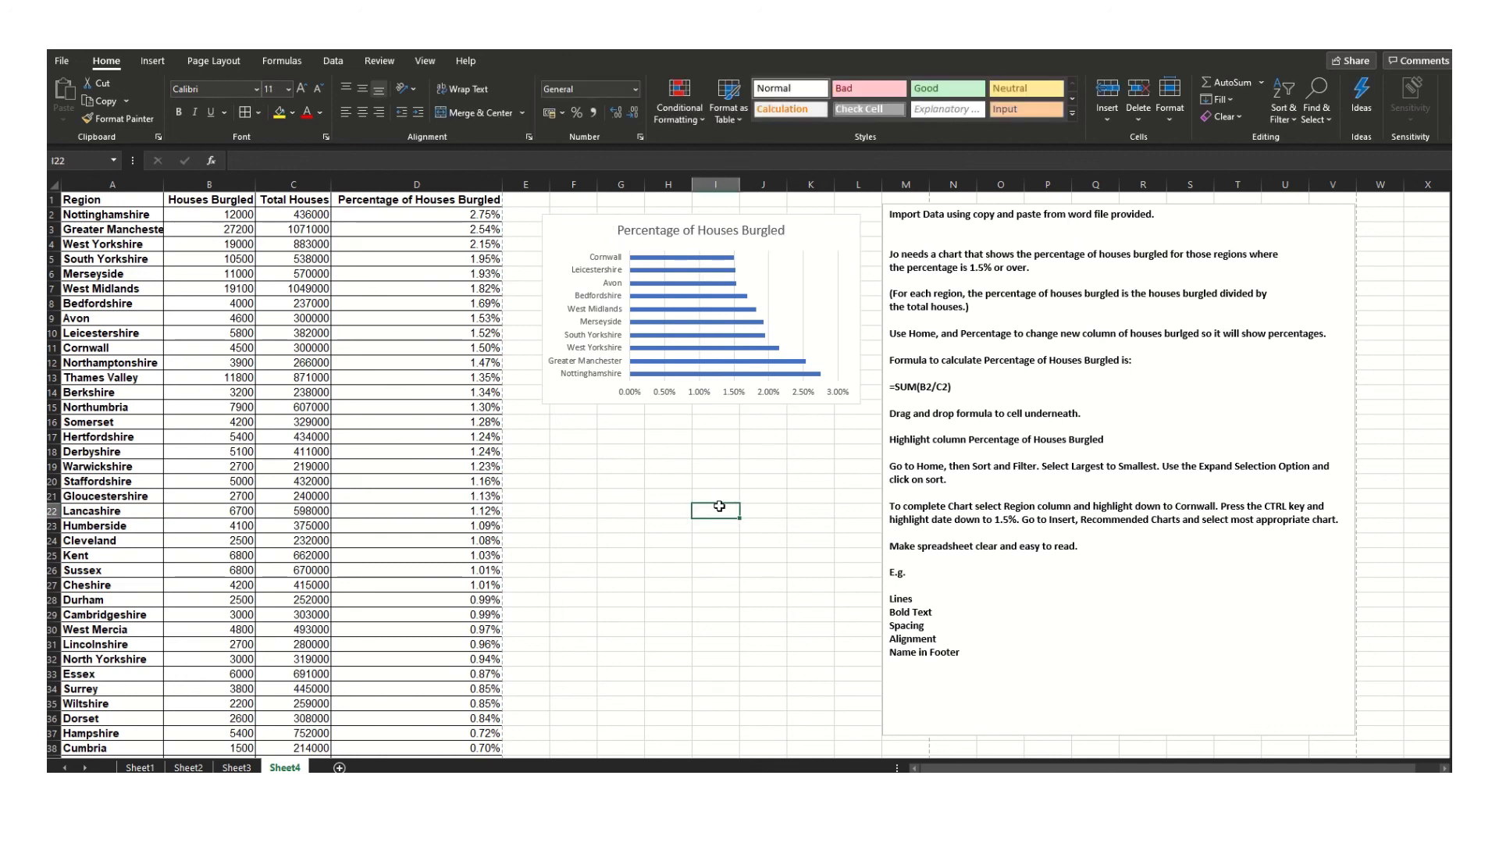